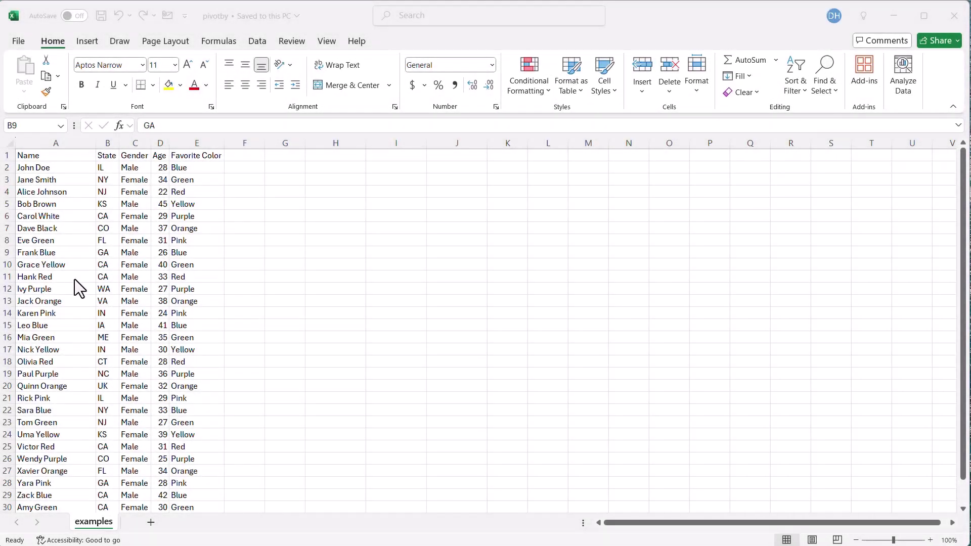
Step: Convert the data range A1:E31 into a table that has headers
{"action": "left_click", "coordinate": [74, 276]}
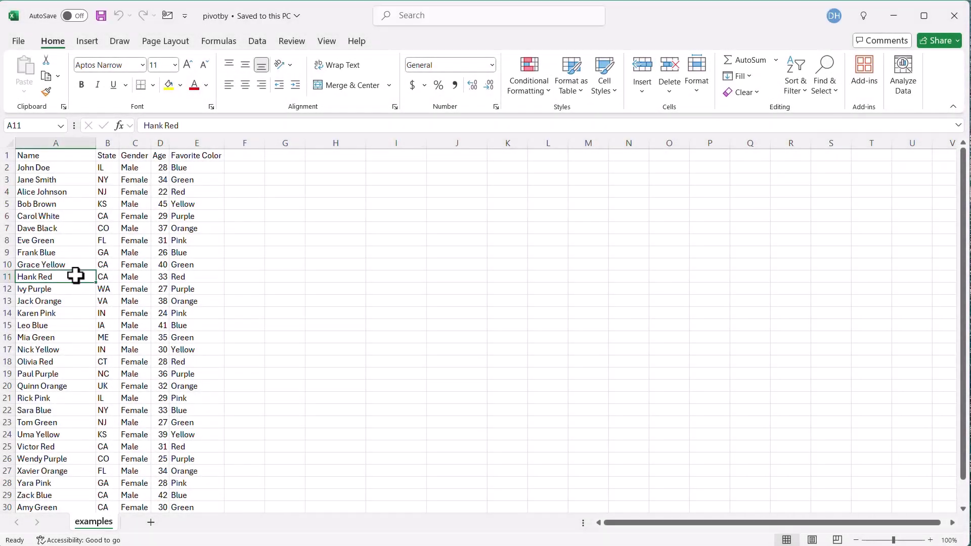
{"action": "left_click", "coordinate": [87, 41]}
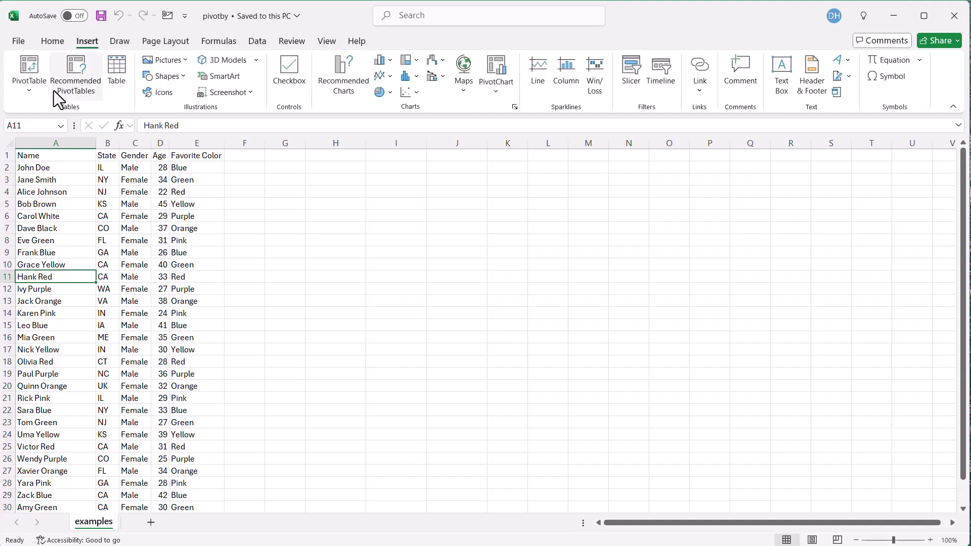
{"action": "left_click", "coordinate": [117, 69]}
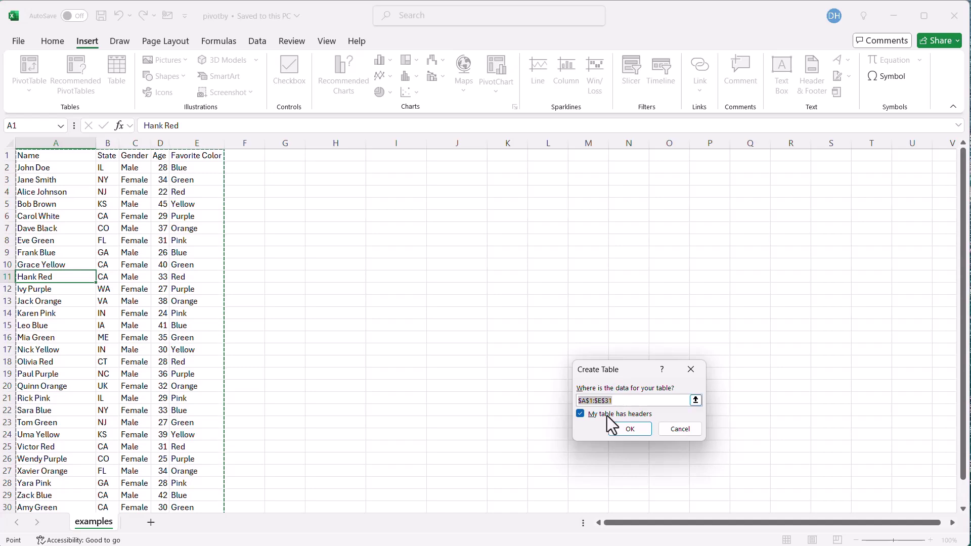
{"action": "left_click", "coordinate": [630, 429]}
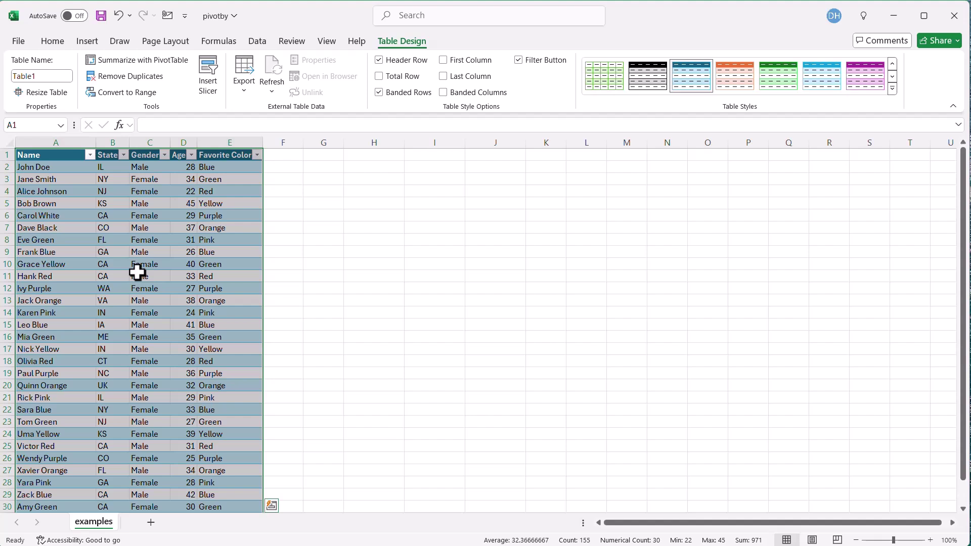
Step: Insert a PivotTable based on Table1 into the existing worksheet at cell M5
{"action": "left_click", "coordinate": [86, 41]}
{"action": "left_click", "coordinate": [29, 76]}
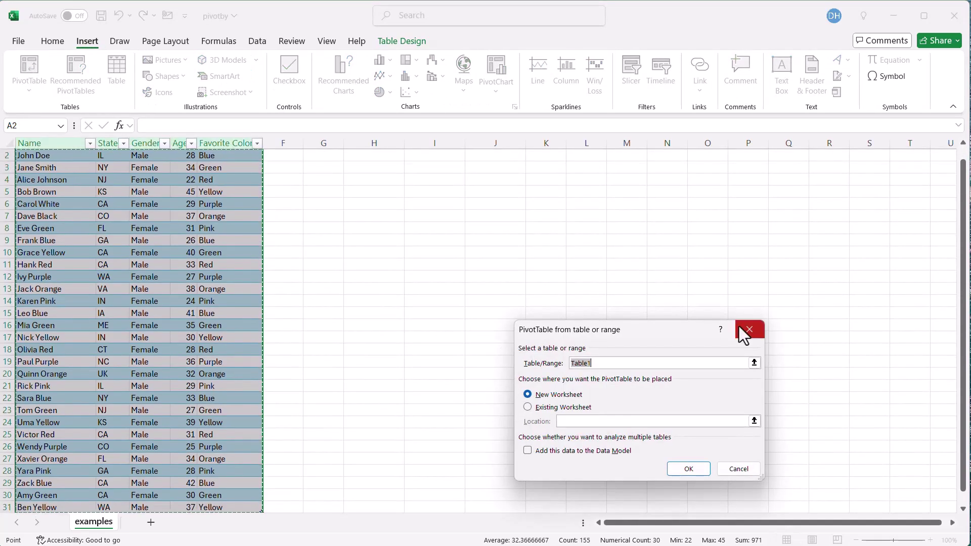
{"action": "left_click", "coordinate": [529, 407]}
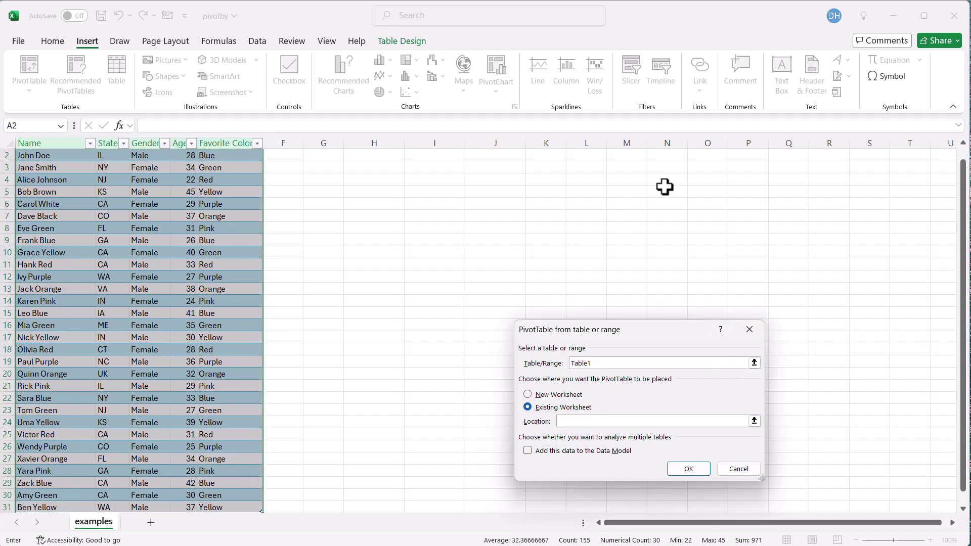
{"action": "left_click", "coordinate": [627, 192]}
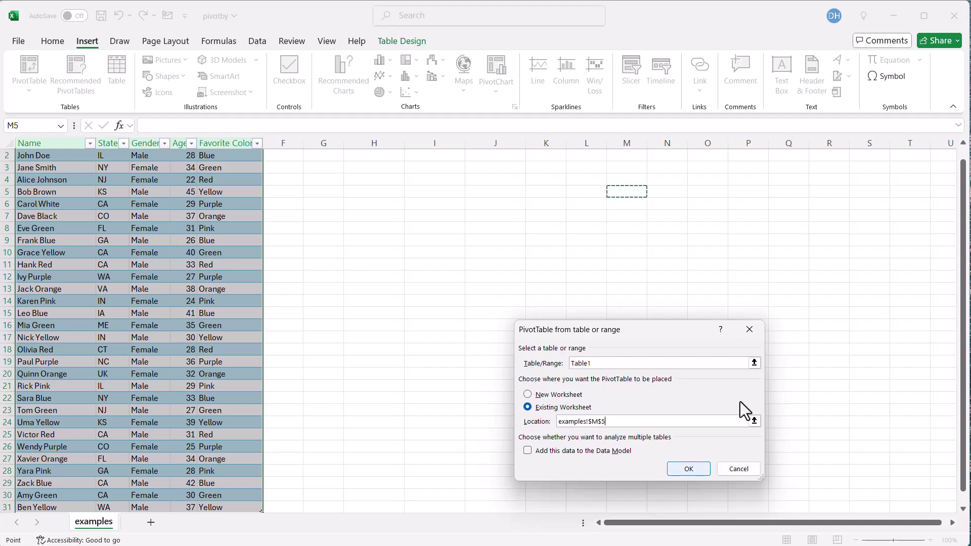
{"action": "key", "text": "Return"}
Step: Build the PivotTable with State as rows, Gender as columns and Age as values
{"action": "left_click_drag", "start_coordinate": [783, 238], "coordinate": [802, 461]}
{"action": "left_click_drag", "start_coordinate": [787, 262], "coordinate": [862, 374]}
{"action": "left_click_drag", "start_coordinate": [774, 272], "coordinate": [904, 481]}
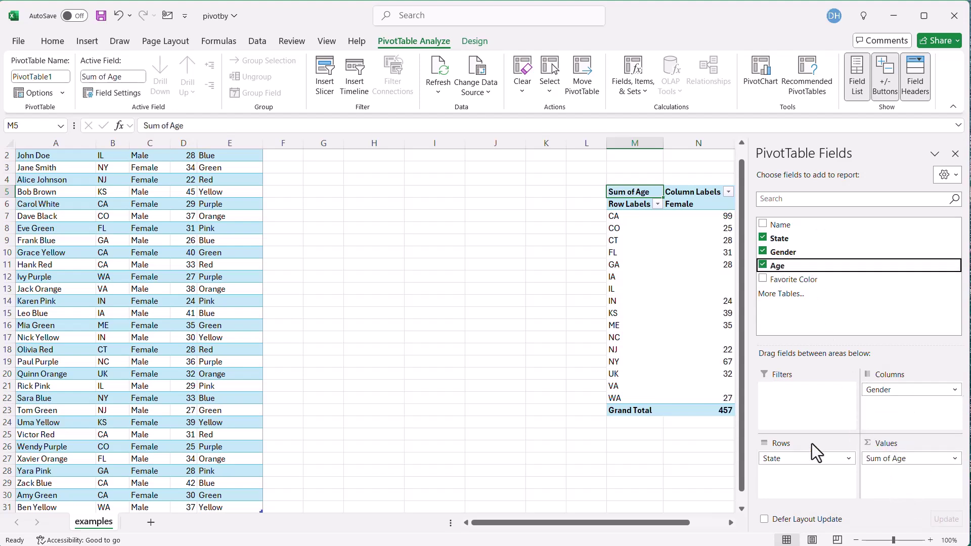
{"action": "left_click_drag", "start_coordinate": [687, 526], "coordinate": [724, 527]}
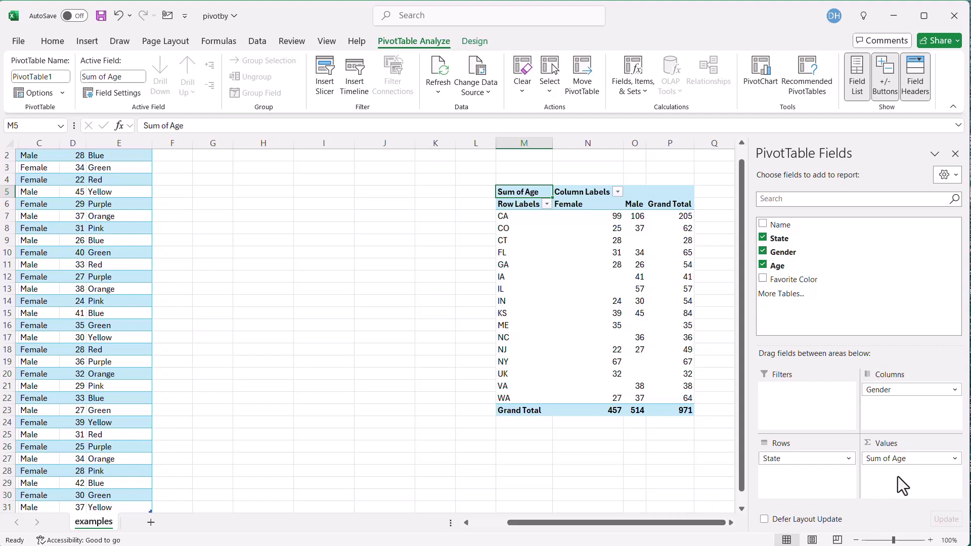
Step: Summarize the PivotTable's Age values by Average
{"action": "left_click", "coordinate": [936, 458]}
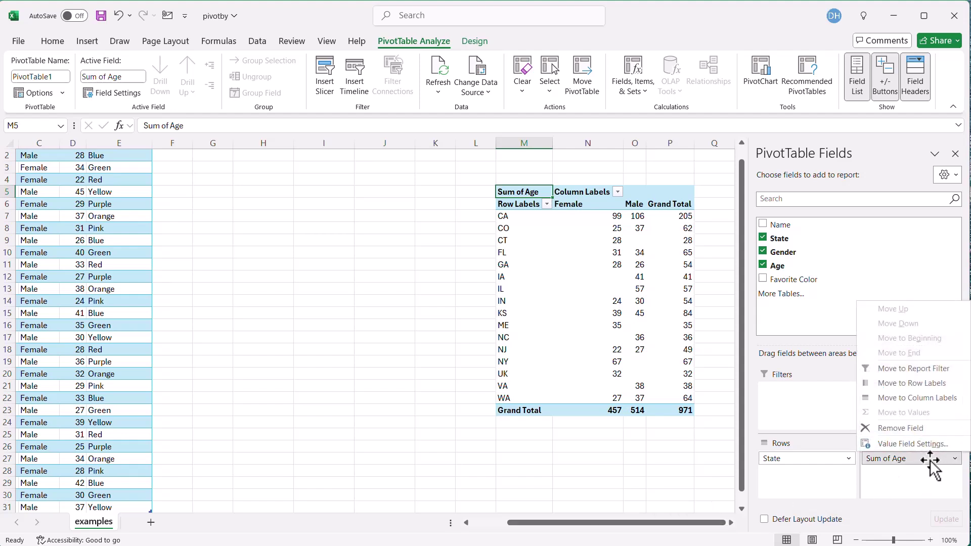
{"action": "left_click", "coordinate": [910, 443]}
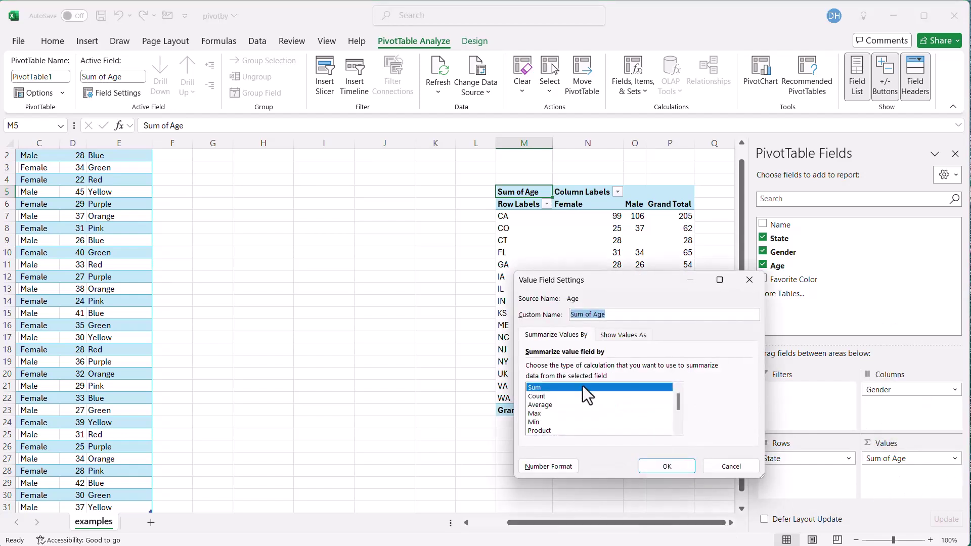
{"action": "left_click", "coordinate": [549, 405]}
{"action": "left_click", "coordinate": [667, 467]}
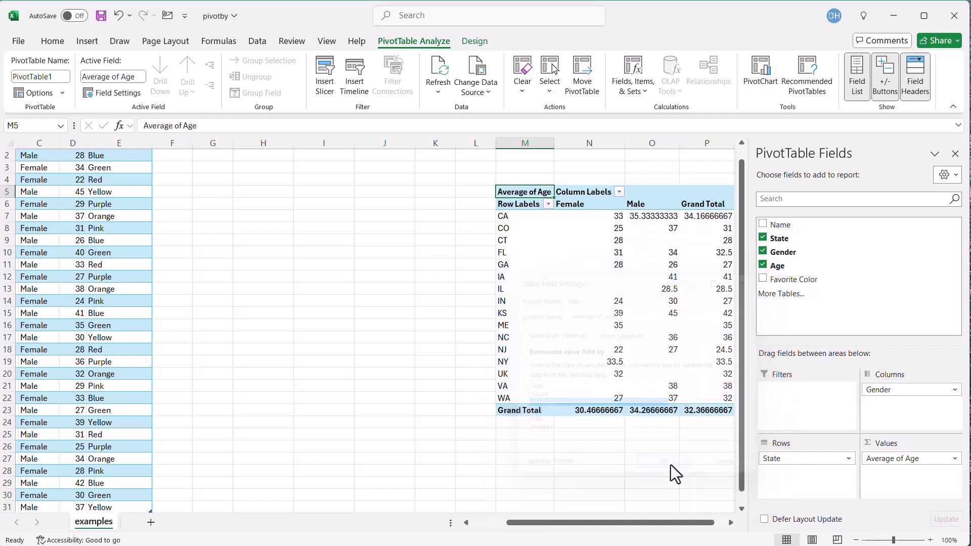
Step: Format the PivotTable's average ages as Number with 0 decimal places
{"action": "left_click", "coordinate": [614, 218]}
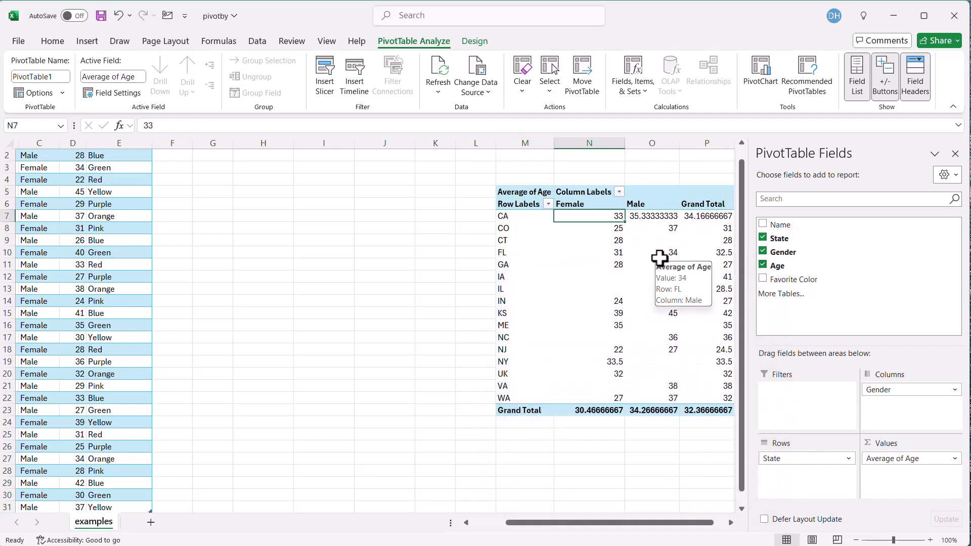
{"action": "right_click", "coordinate": [584, 217]}
{"action": "left_click", "coordinate": [657, 284]}
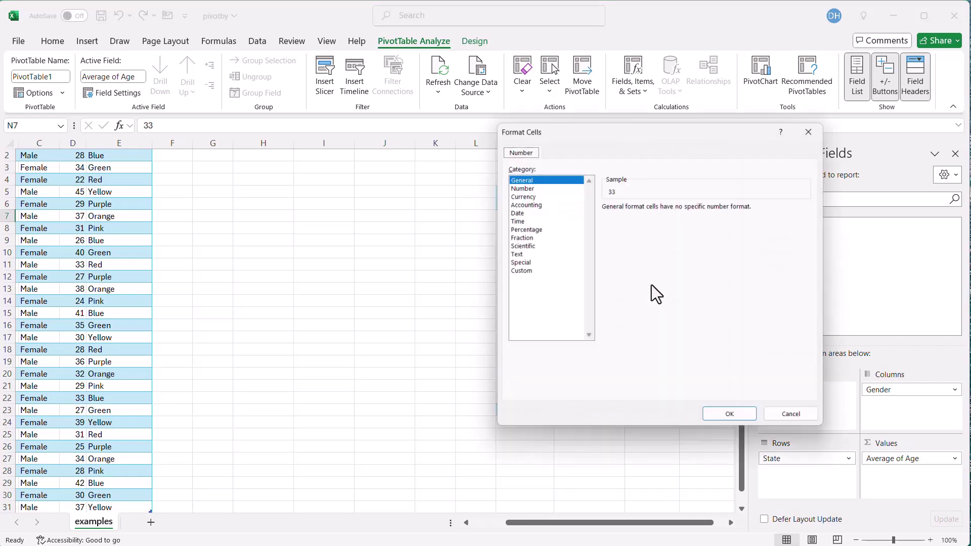
{"action": "left_click", "coordinate": [528, 186]}
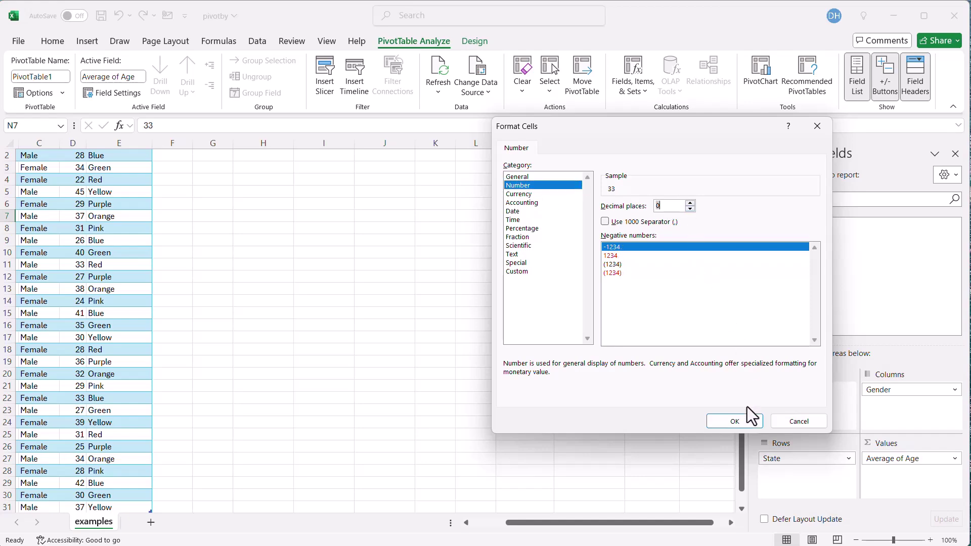
{"action": "left_click", "coordinate": [745, 423]}
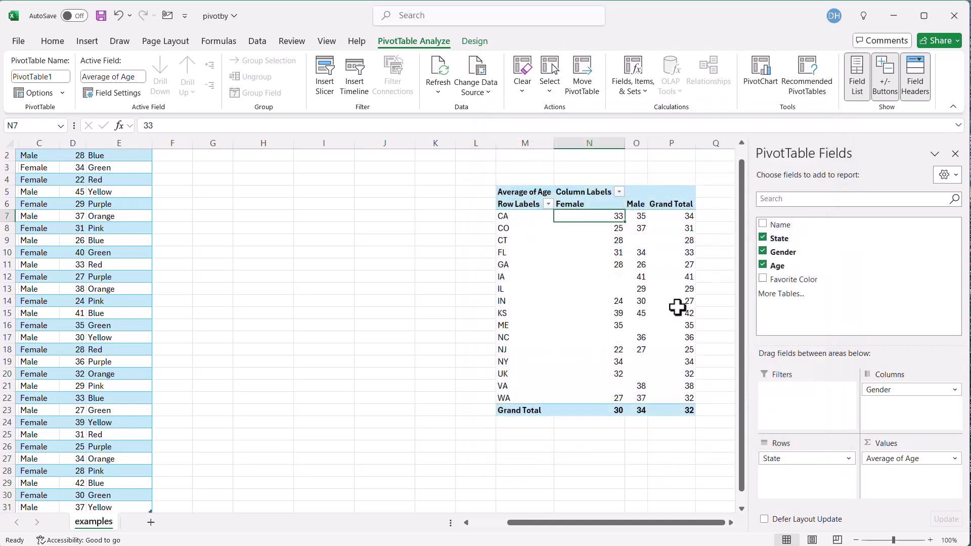
Step: Hide the PivotTable field list and change the report layout to show State and Gender as the row and column headings
{"action": "left_click", "coordinate": [955, 153]}
{"action": "left_click_drag", "start_coordinate": [676, 522], "coordinate": [652, 522]}
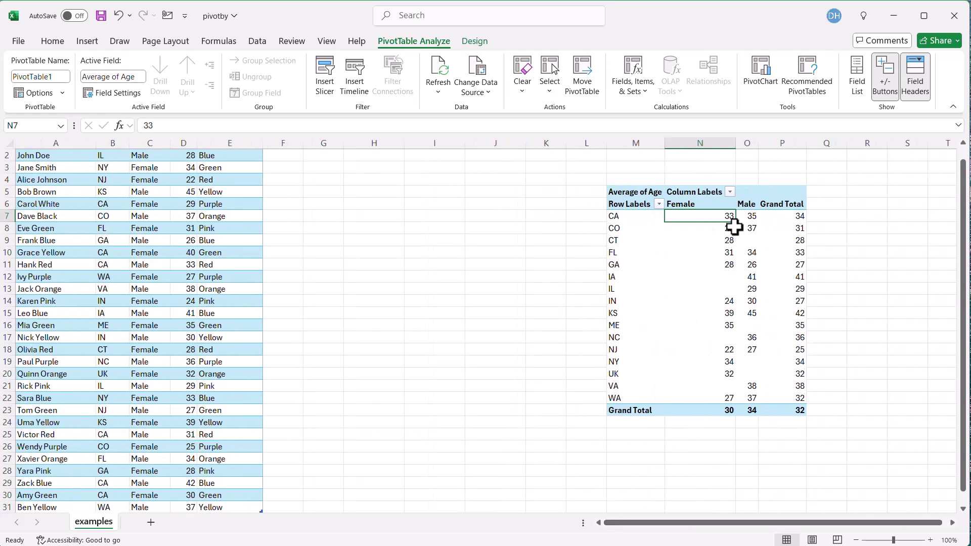
{"action": "scroll", "coordinate": [343, 365], "scroll_direction": "up", "scroll_amount": 1}
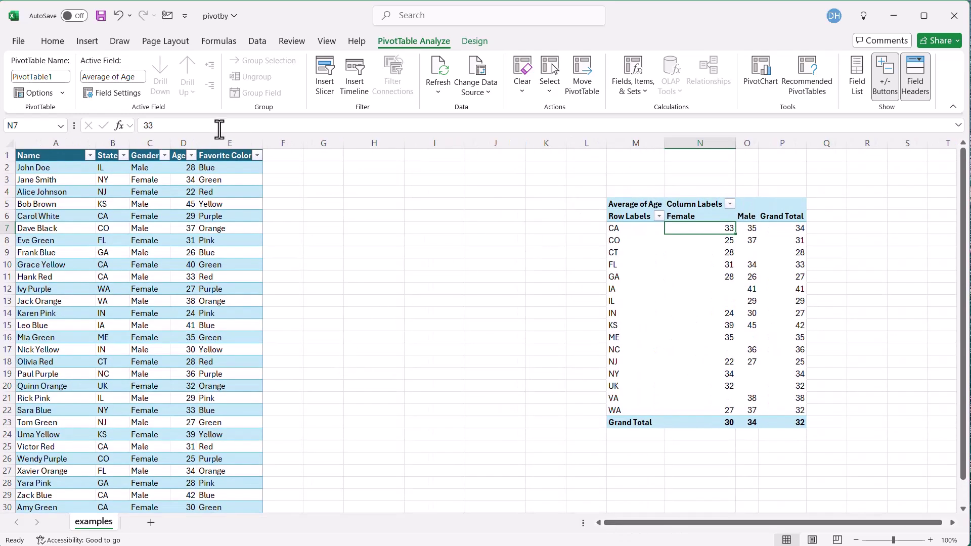
{"action": "left_click", "coordinate": [634, 218]}
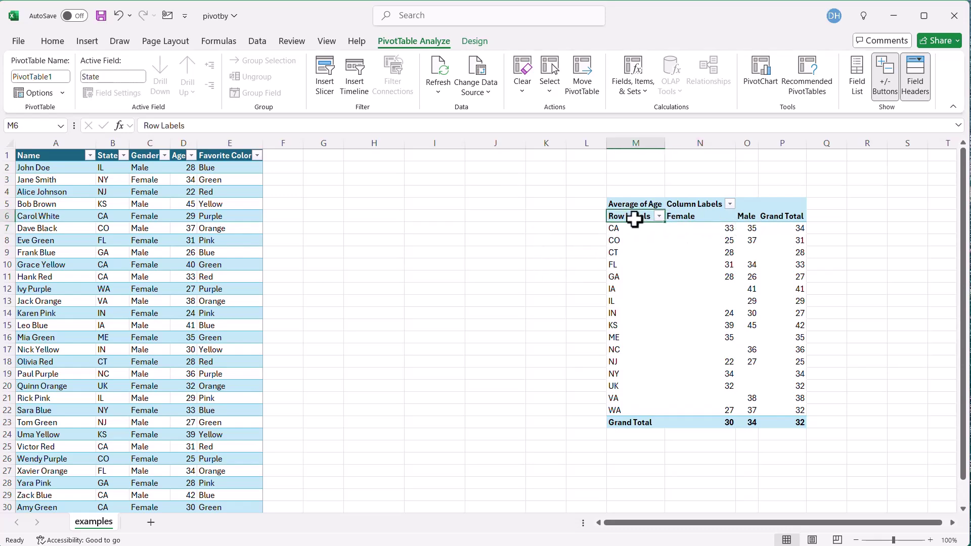
{"action": "left_click", "coordinate": [476, 43]}
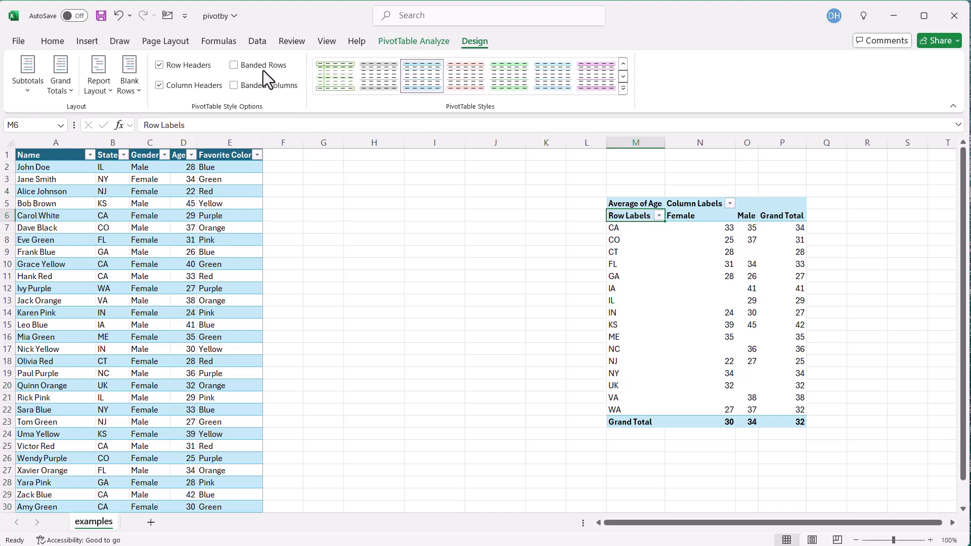
{"action": "left_click", "coordinate": [105, 86]}
{"action": "left_click", "coordinate": [126, 139]}
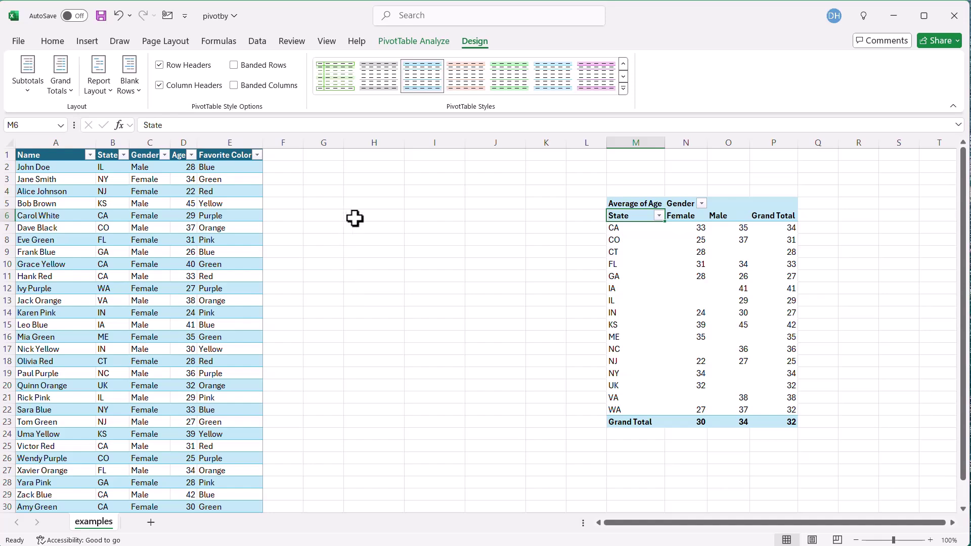
{"action": "left_click", "coordinate": [425, 217]}
{"action": "left_click", "coordinate": [327, 219]}
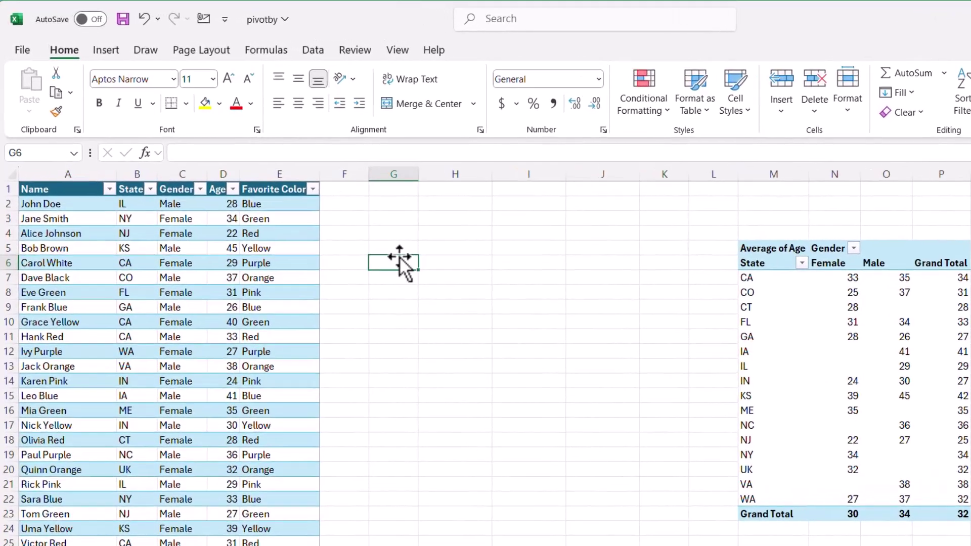
{"action": "left_click", "coordinate": [354, 221]}
{"action": "type", "text": "=pivot"}
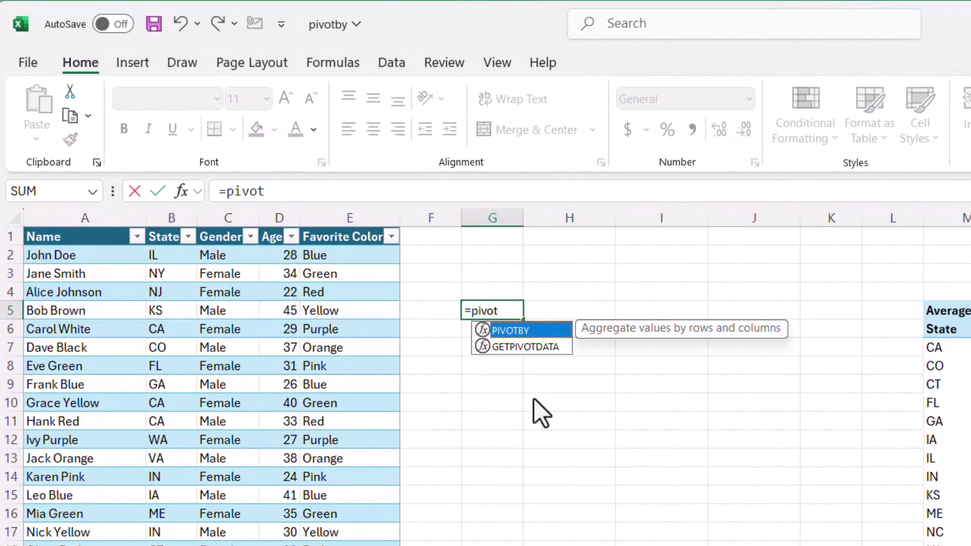
{"action": "key", "text": "Tab"}
{"action": "left_click_drag", "start_coordinate": [505, 281], "coordinate": [485, 99]}
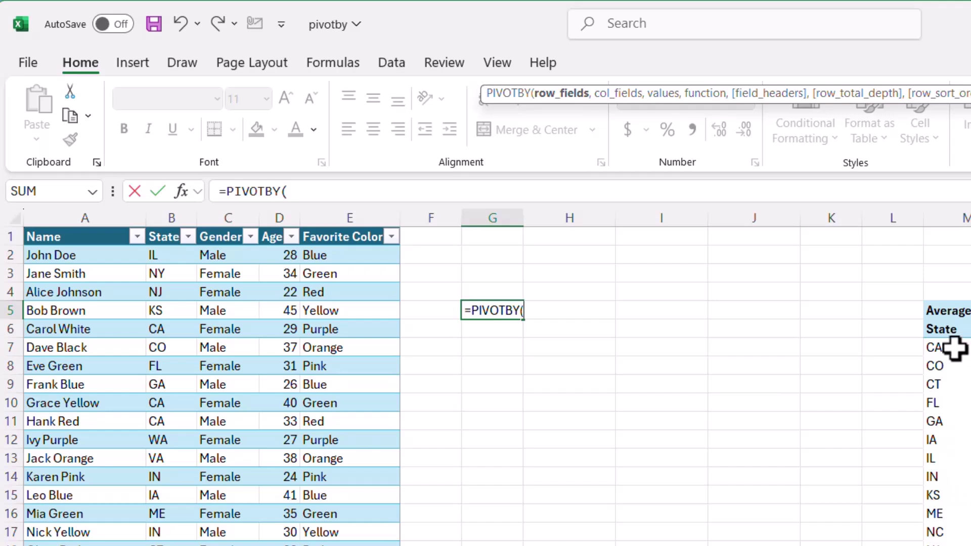
{"action": "left_click", "coordinate": [165, 257]}
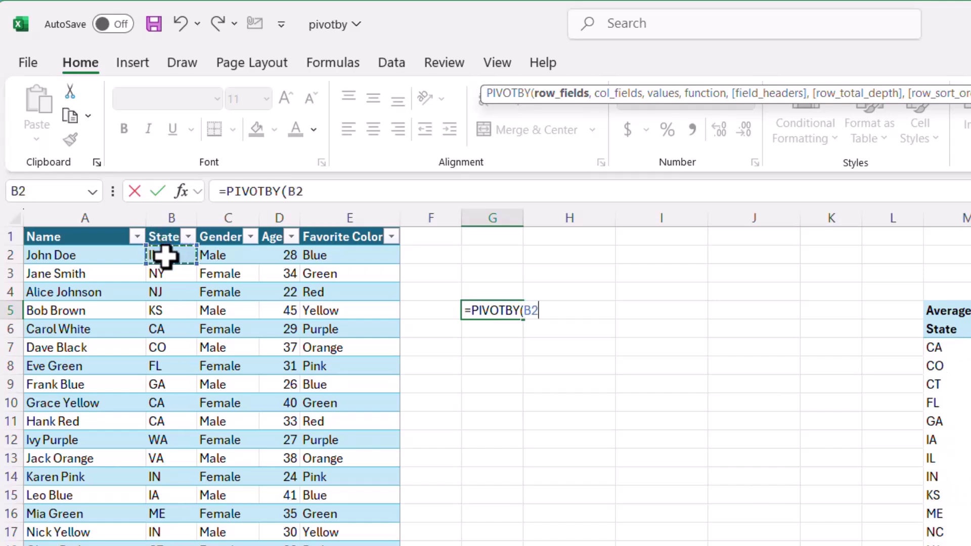
{"action": "key", "text": "ctrl+shift+Down"}
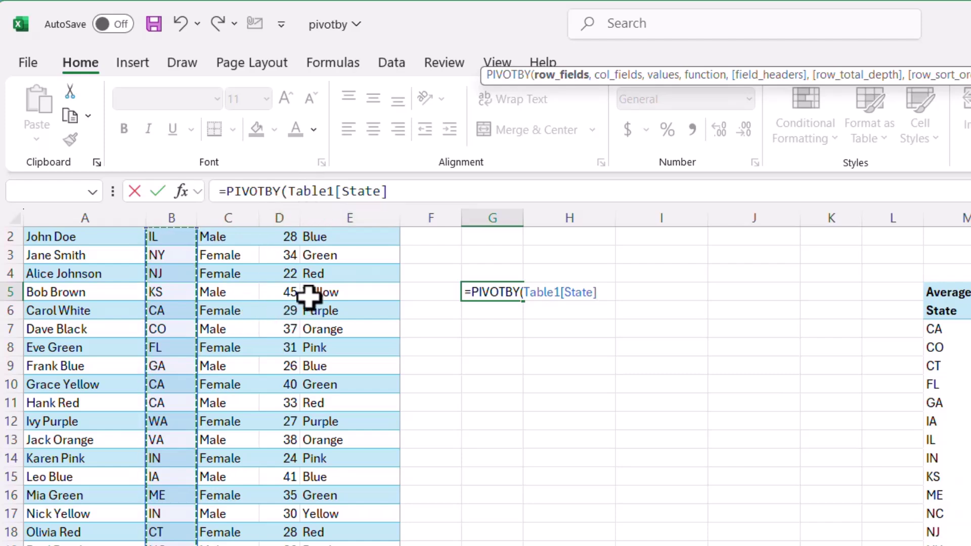
{"action": "key", "text": "Escape"}
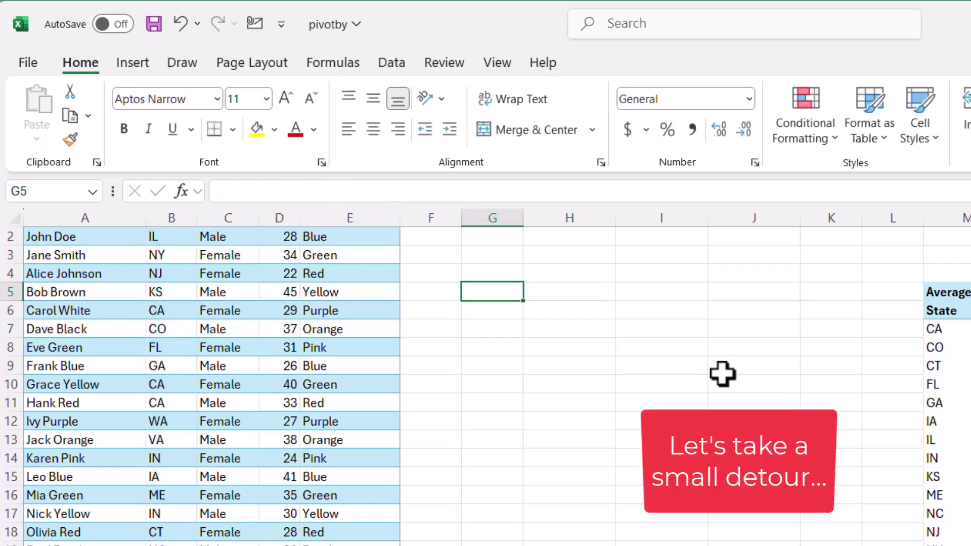
Step: Check the name and design options of the source data table
{"action": "scroll", "coordinate": [221, 403], "scroll_direction": "up", "scroll_amount": 1}
{"action": "left_click", "coordinate": [207, 403]}
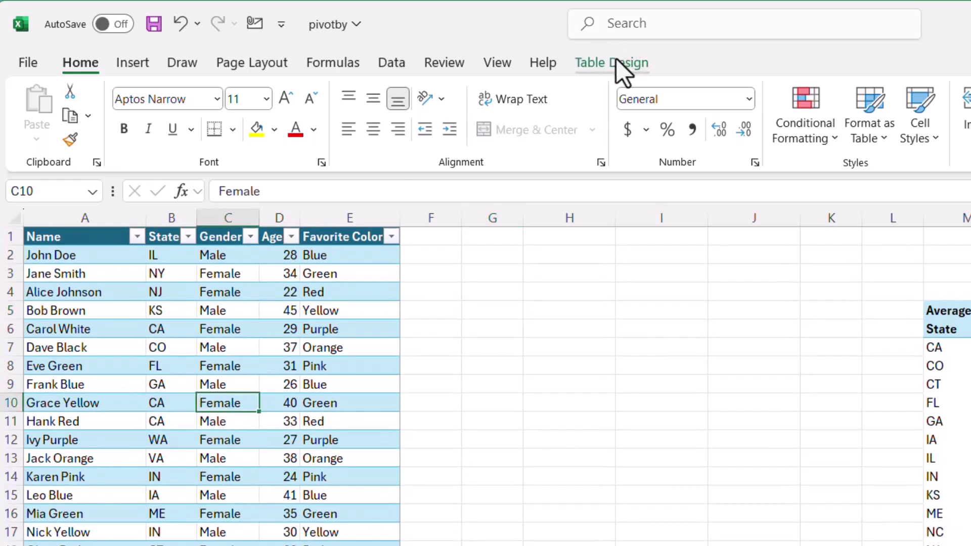
{"action": "left_click", "coordinate": [616, 60]}
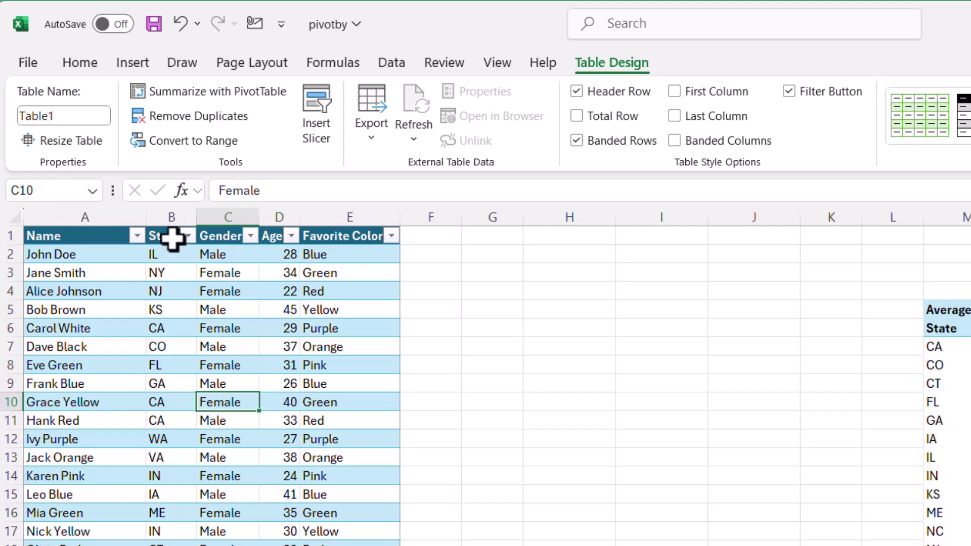
Step: Start a PIVOTBY formula in cell G4 with the State data b2:b31 as the row_fields argument
{"action": "left_click", "coordinate": [486, 292]}
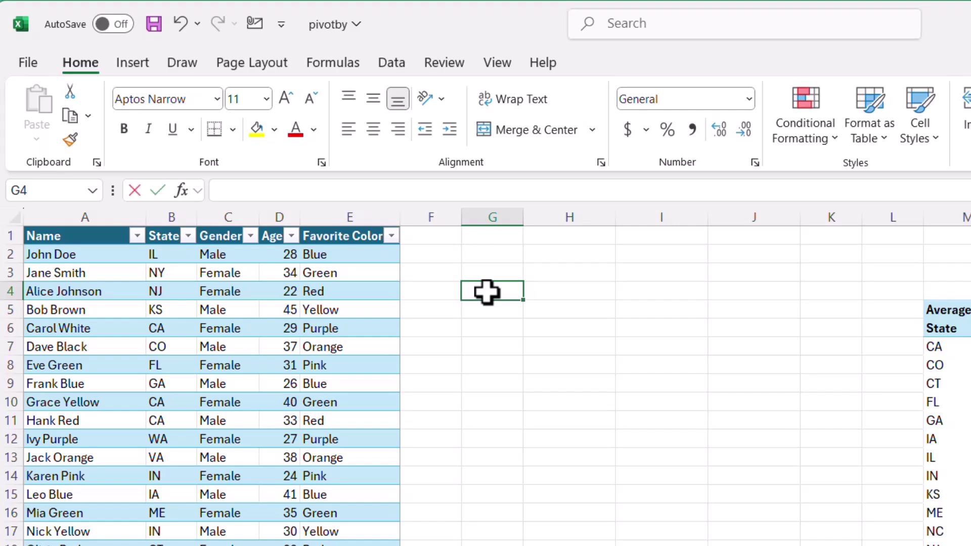
{"action": "type", "text": "=pivot"}
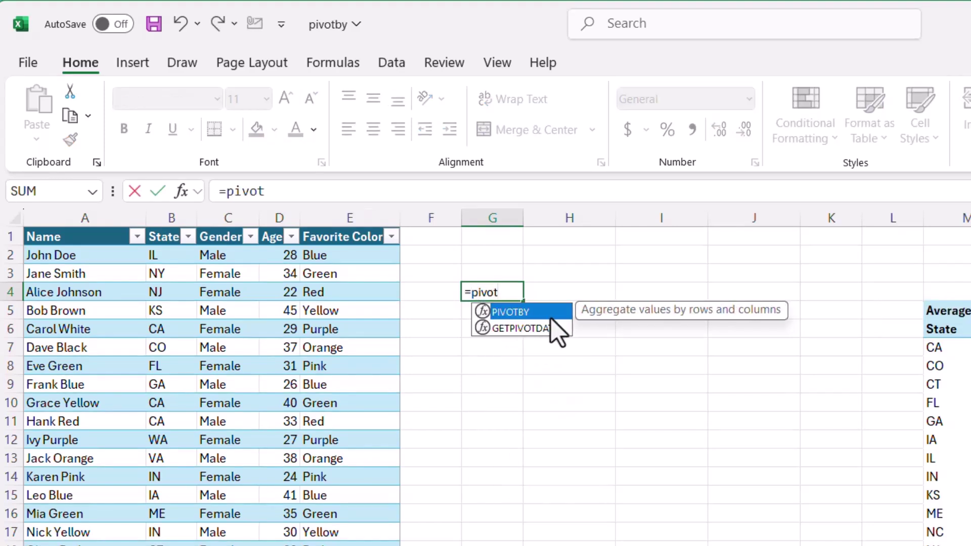
{"action": "key", "text": "Tab"}
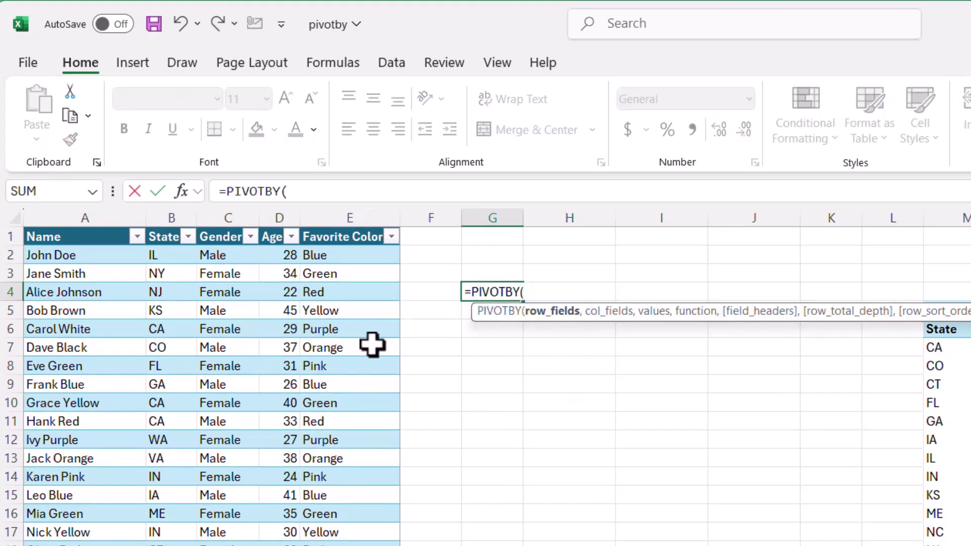
{"action": "left_click", "coordinate": [167, 230]}
{"action": "left_click_drag", "start_coordinate": [394, 191], "coordinate": [286, 191]}
{"action": "type", "text": "b"}
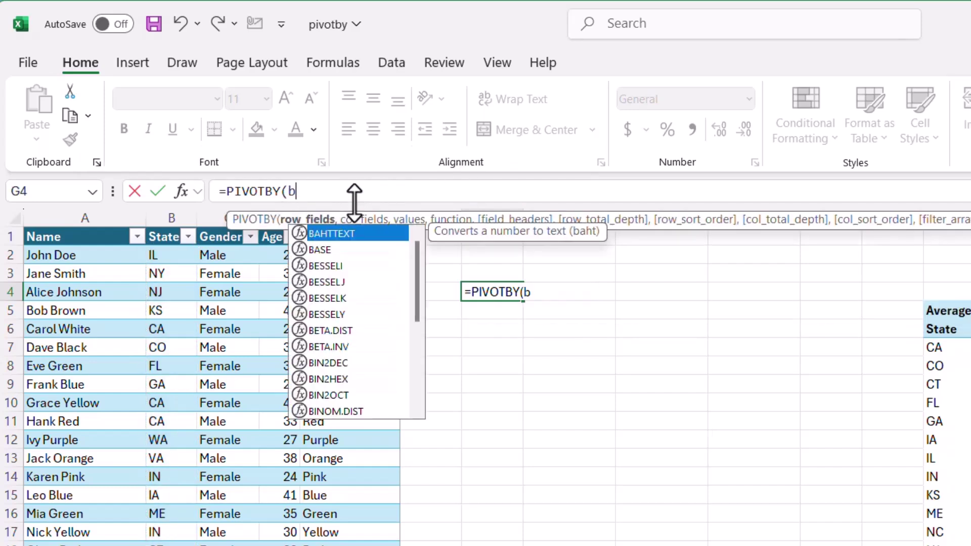
{"action": "type", "text": "2:b31"}
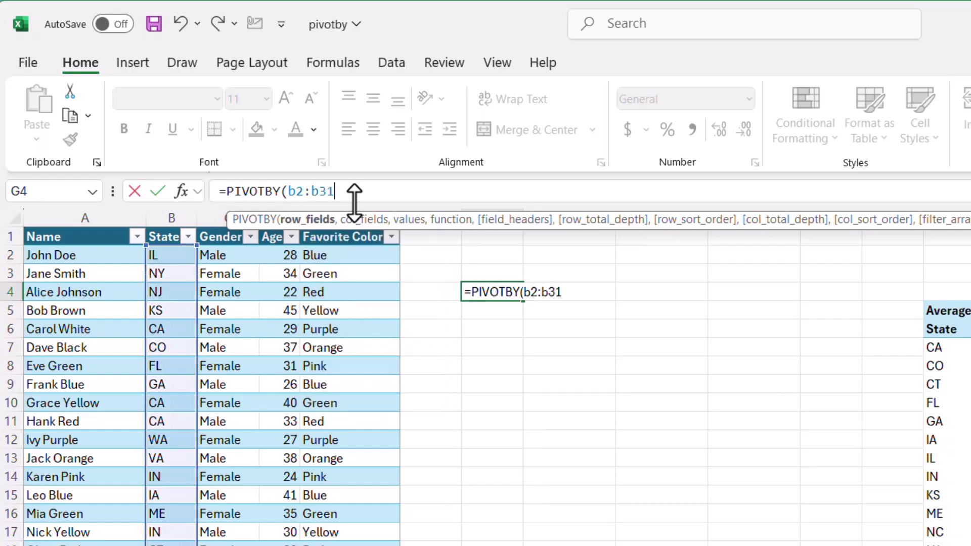
{"action": "type", "text": ","}
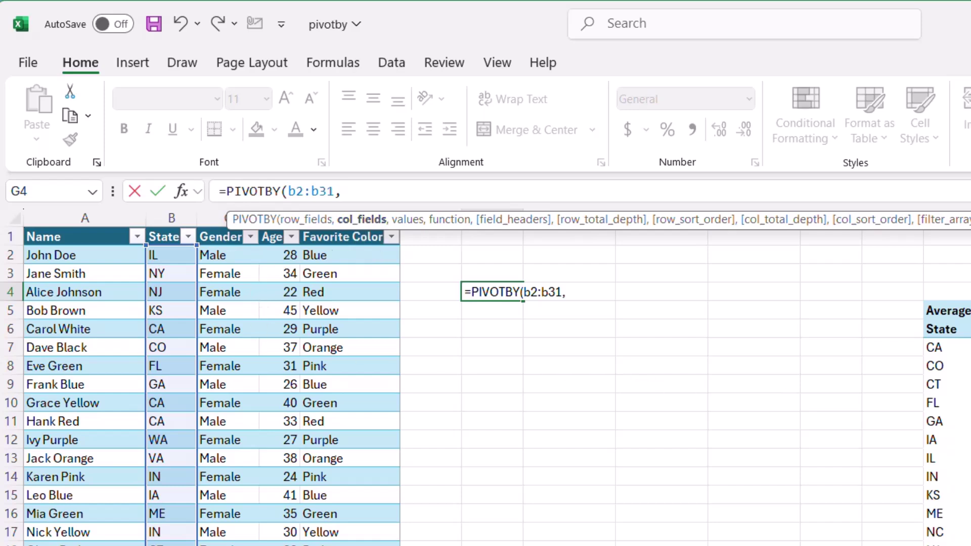
Step: Add the Gender data Table1[Gender] as the col_fields argument of the PIVOTBY formula
{"action": "left_click", "coordinate": [234, 256]}
{"action": "key", "text": "ctrl+shift+Down"}
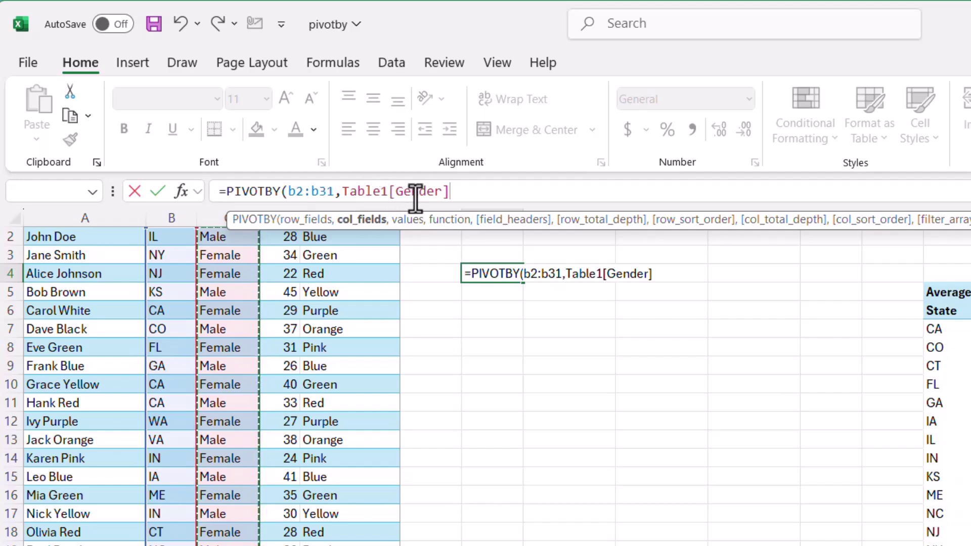
{"action": "left_click", "coordinate": [450, 191]}
{"action": "type", "text": ","}
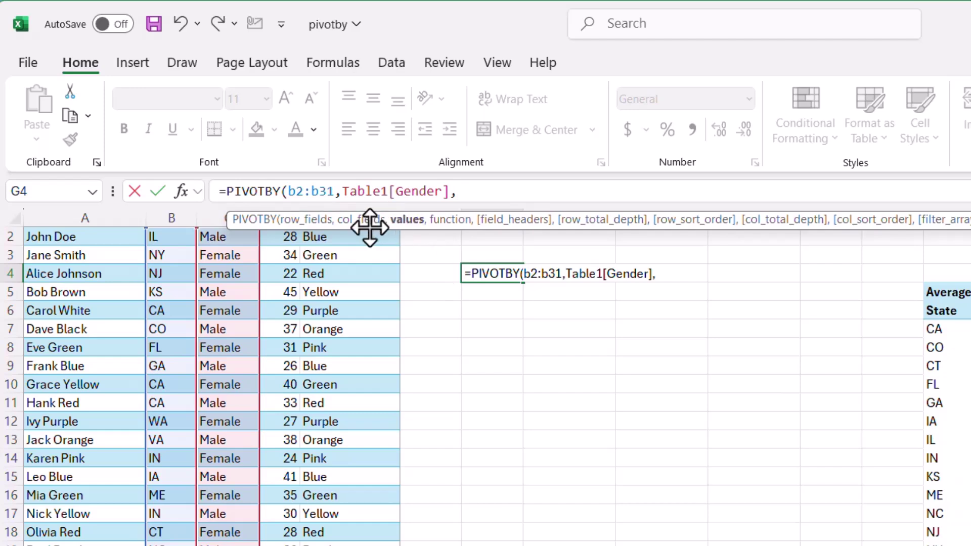
Step: Move the function hint off the column headings and enter Table1[Age] as the values argument of the PIVOTBY formula
{"action": "left_click_drag", "start_coordinate": [235, 229], "coordinate": [399, 94]}
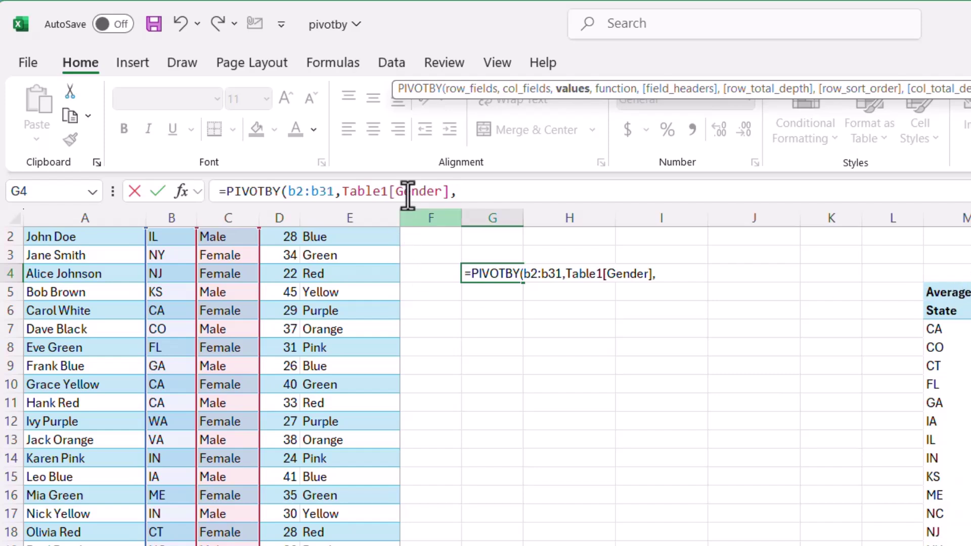
{"action": "scroll", "coordinate": [415, 279], "scroll_direction": "up", "scroll_amount": 1}
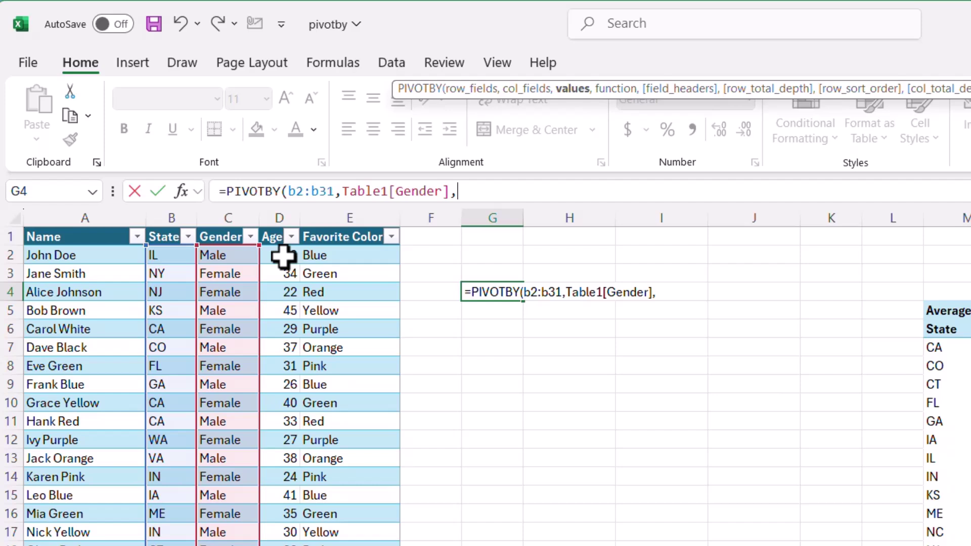
{"action": "type", "text": "t"}
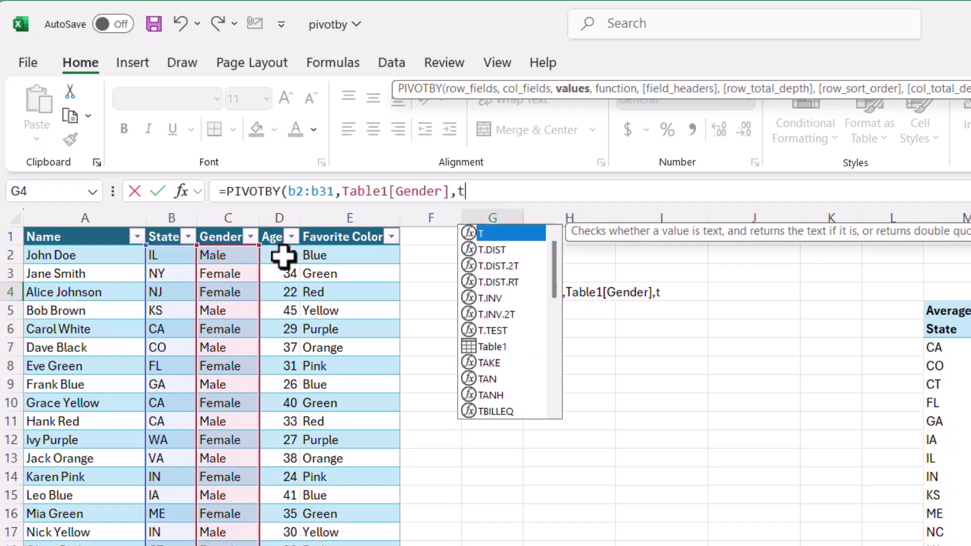
{"action": "type", "text": "ab"}
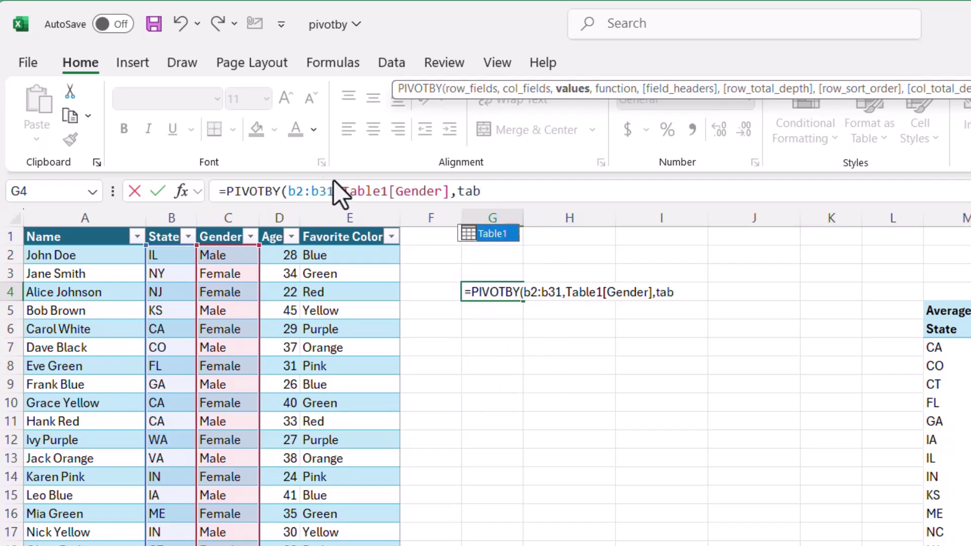
{"action": "double_click", "coordinate": [493, 237]}
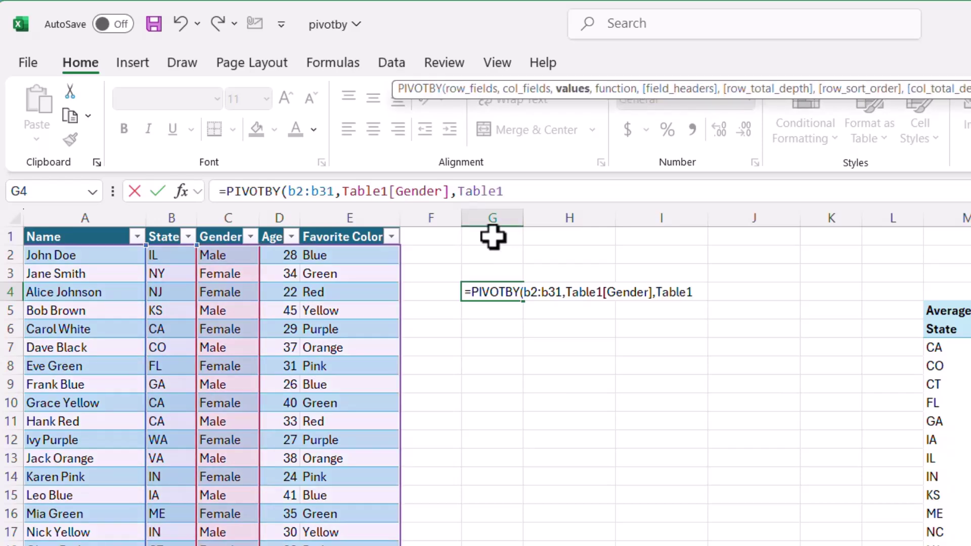
{"action": "type", "text": "["}
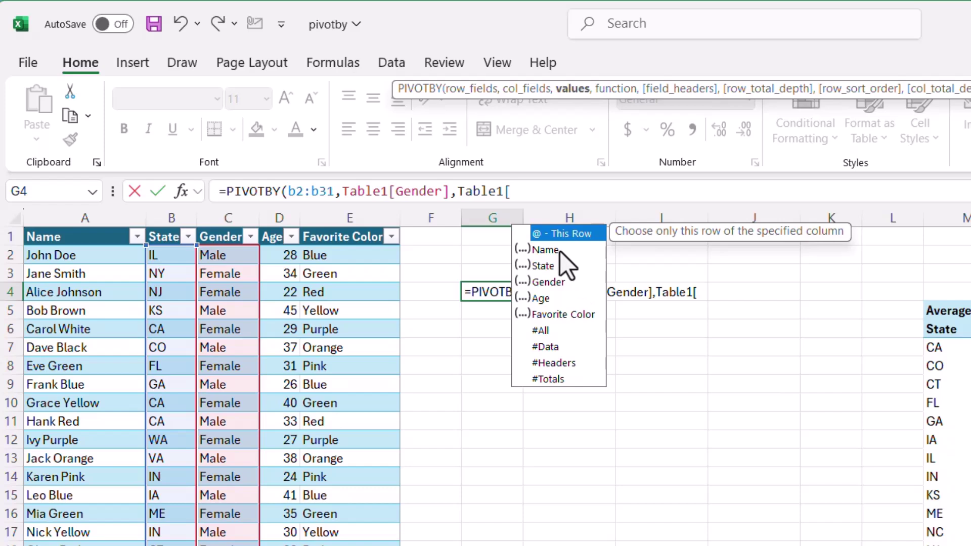
{"action": "double_click", "coordinate": [547, 297]}
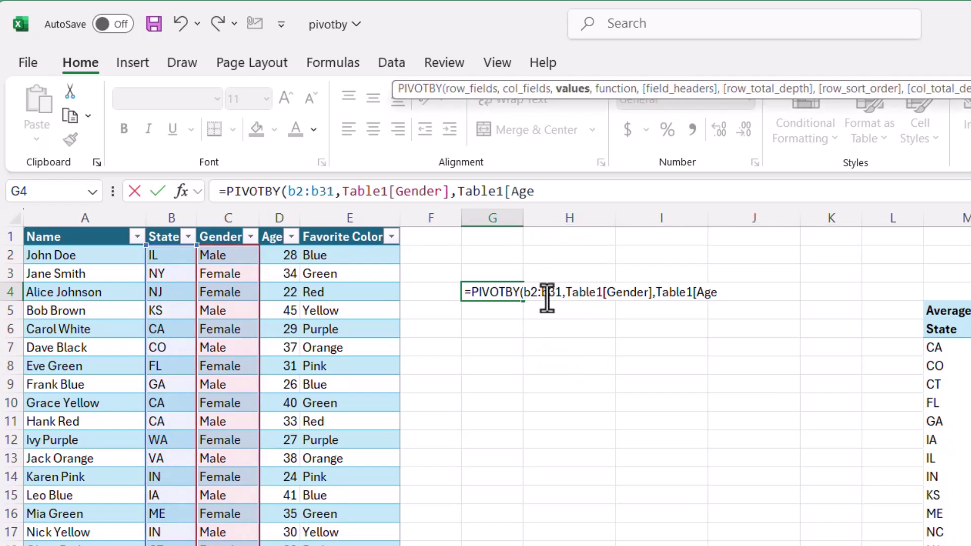
{"action": "type", "text": "]"}
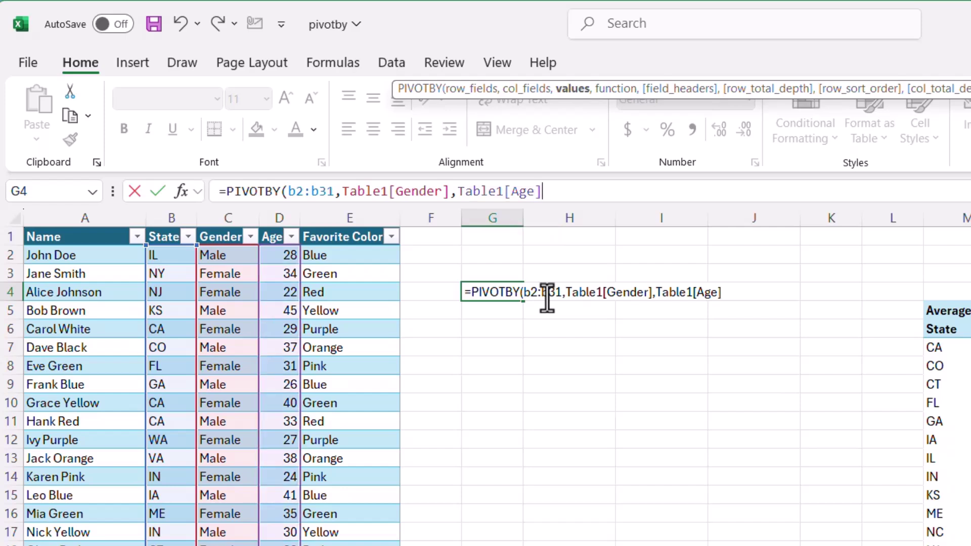
Step: Choose AVERAGE as the function argument and complete the PIVOTBY formula in G4
{"action": "type", "text": ","}
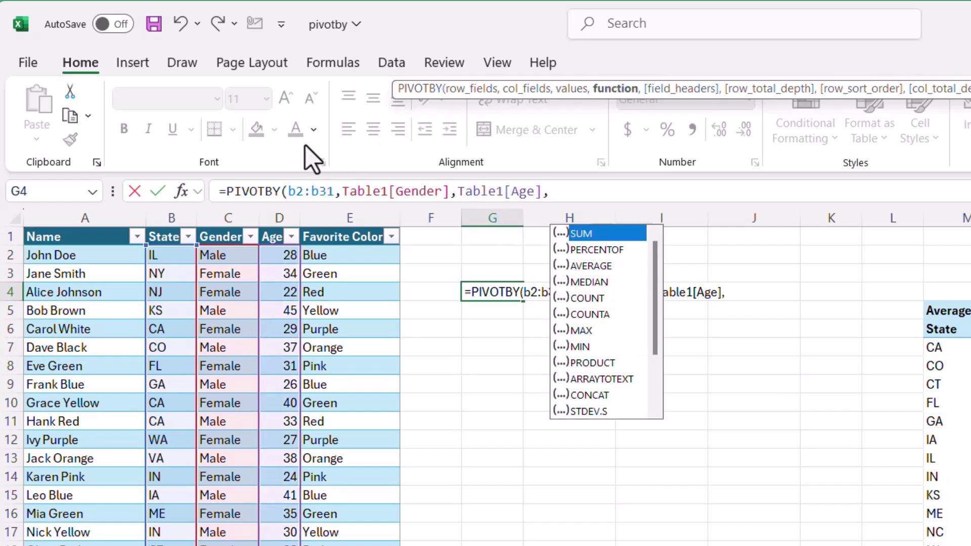
{"action": "double_click", "coordinate": [598, 267]}
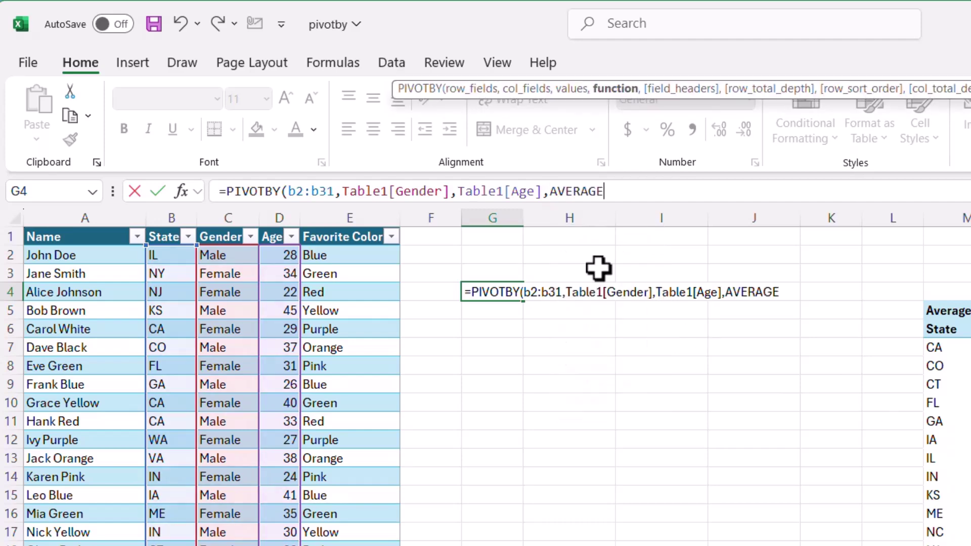
{"action": "type", "text": ")"}
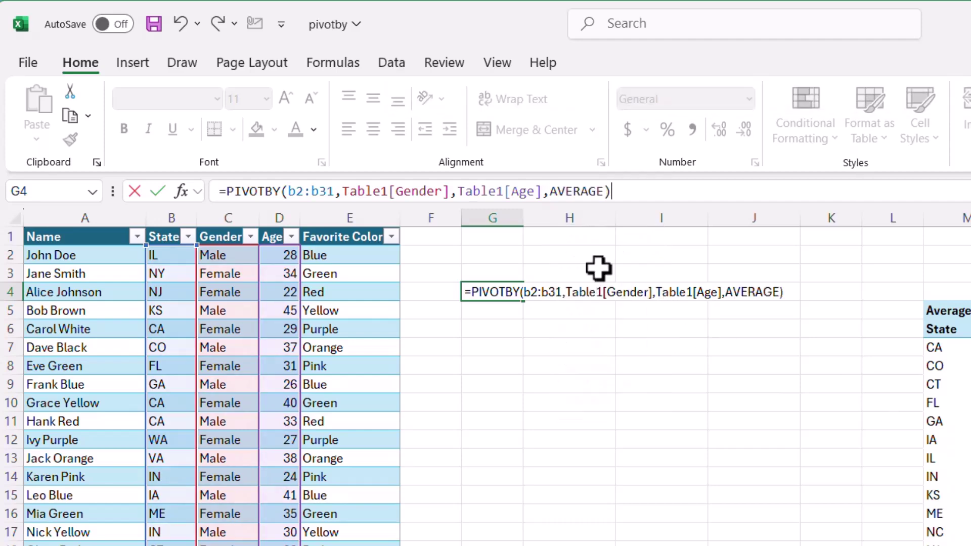
{"action": "key", "text": "Return"}
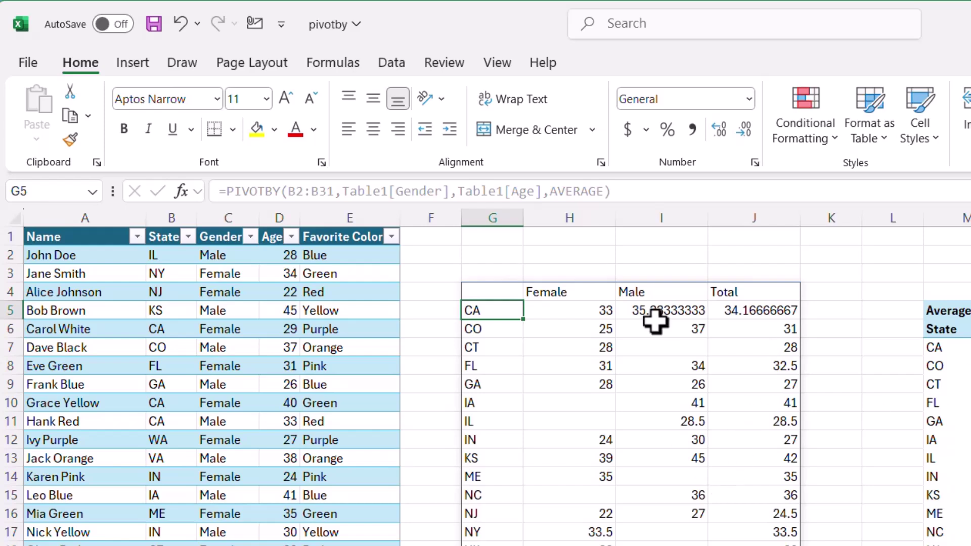
Step: Reduce the PIVOTBY averages in H5:J21 to one decimal place
{"action": "left_click_drag", "start_coordinate": [581, 309], "coordinate": [733, 545]}
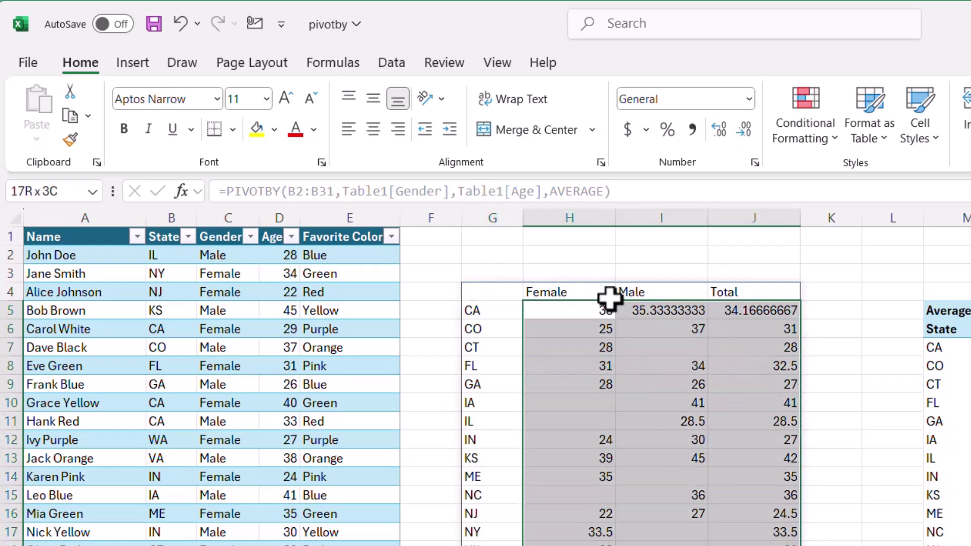
{"action": "left_click", "coordinate": [715, 134]}
{"action": "left_click", "coordinate": [741, 131]}
{"action": "left_click", "coordinate": [741, 131]}
{"action": "left_click", "coordinate": [741, 132]}
{"action": "left_click", "coordinate": [741, 132]}
{"action": "left_click", "coordinate": [741, 131]}
{"action": "left_click", "coordinate": [741, 131]}
{"action": "left_click", "coordinate": [741, 132]}
{"action": "left_click", "coordinate": [741, 132]}
{"action": "left_click", "coordinate": [725, 128]}
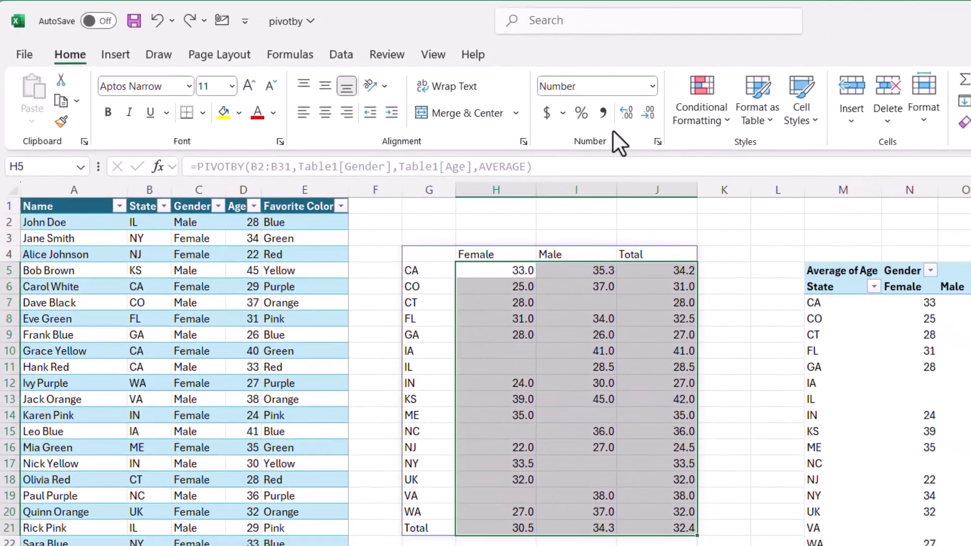
Step: Format the selected PIVOTBY averages as Number with 0 decimal places
{"action": "left_click", "coordinate": [652, 86]}
{"action": "key", "text": "Escape"}
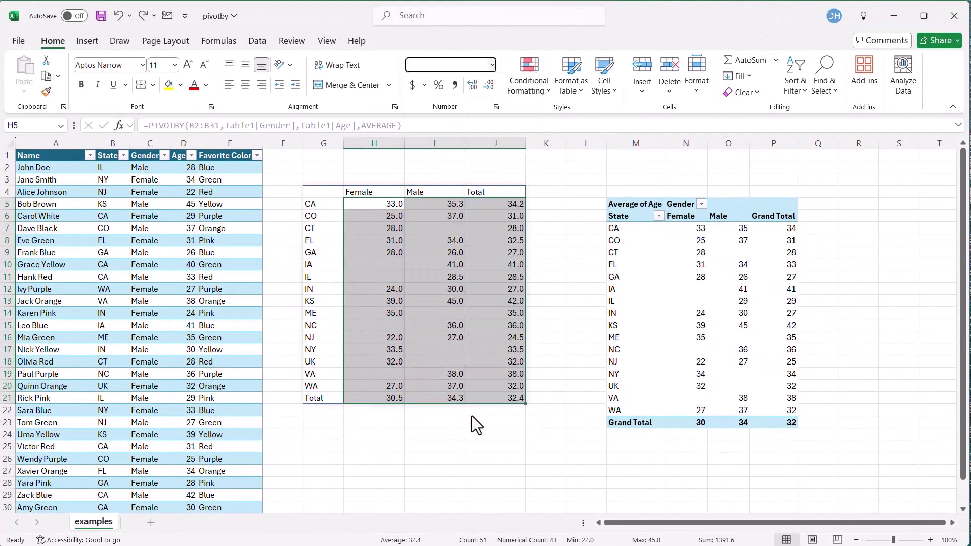
{"action": "key", "text": "ctrl+1"}
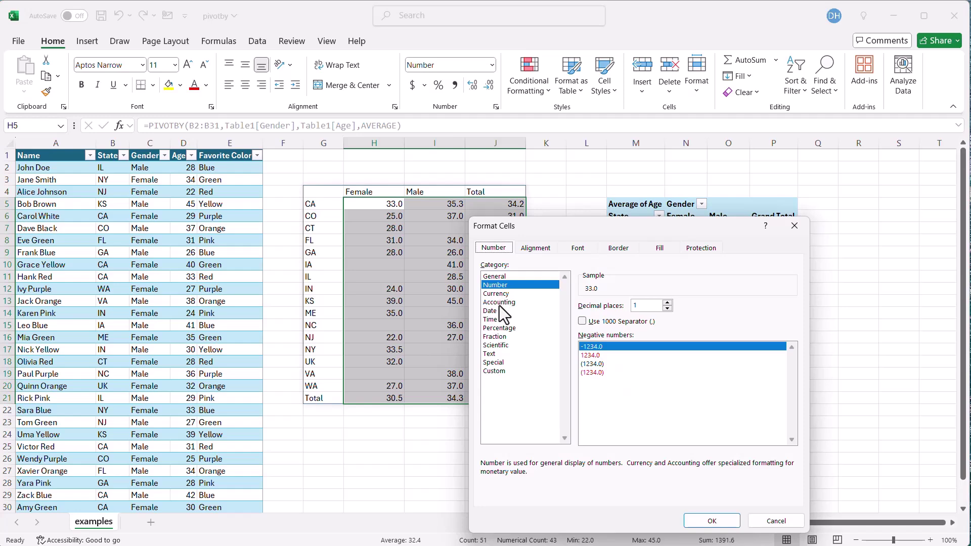
{"action": "left_click", "coordinate": [668, 308]}
{"action": "left_click", "coordinate": [707, 521]}
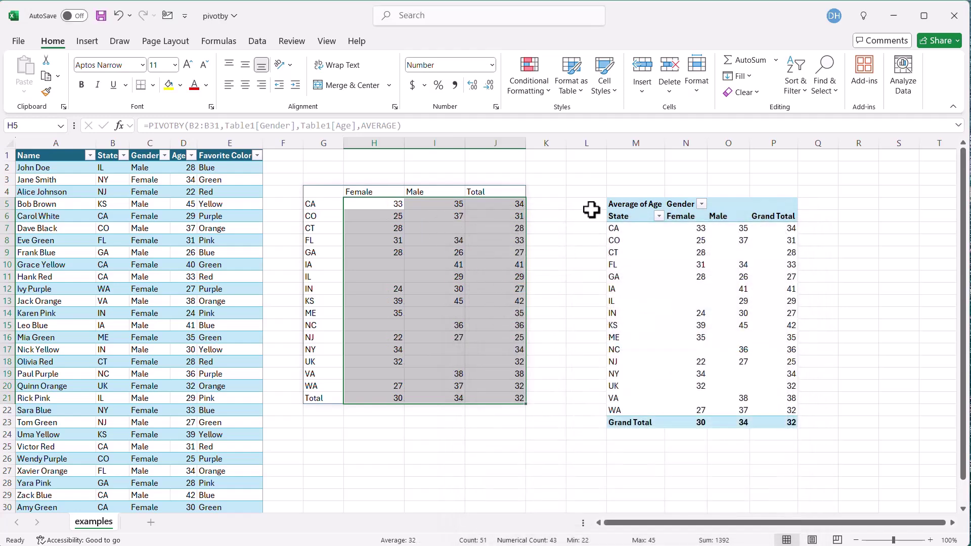
{"action": "left_click", "coordinate": [513, 469]}
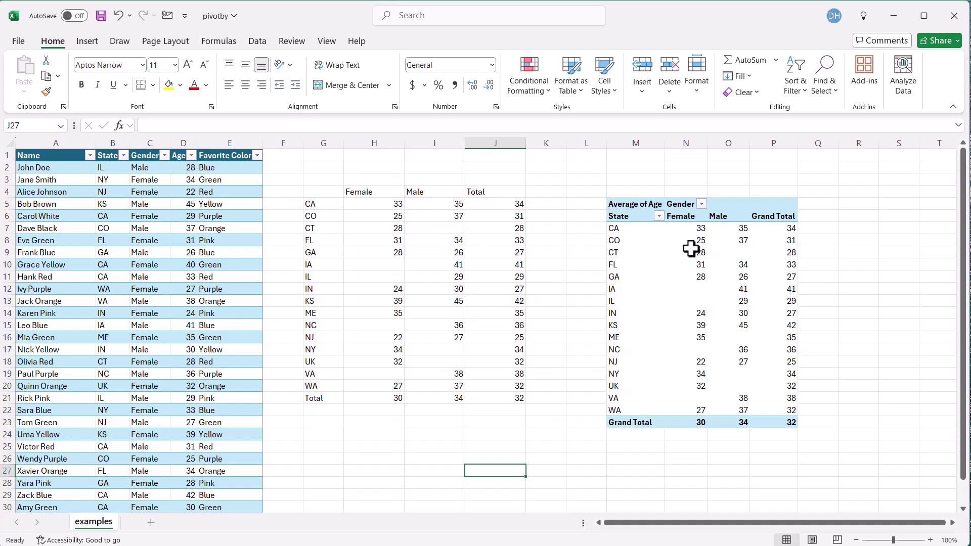
Step: Change the age in cell D6 of the source table to 1000 and refresh the PivotTable
{"action": "mouse_move", "coordinate": [691, 248]}
{"action": "key", "text": "ctrl+z"}
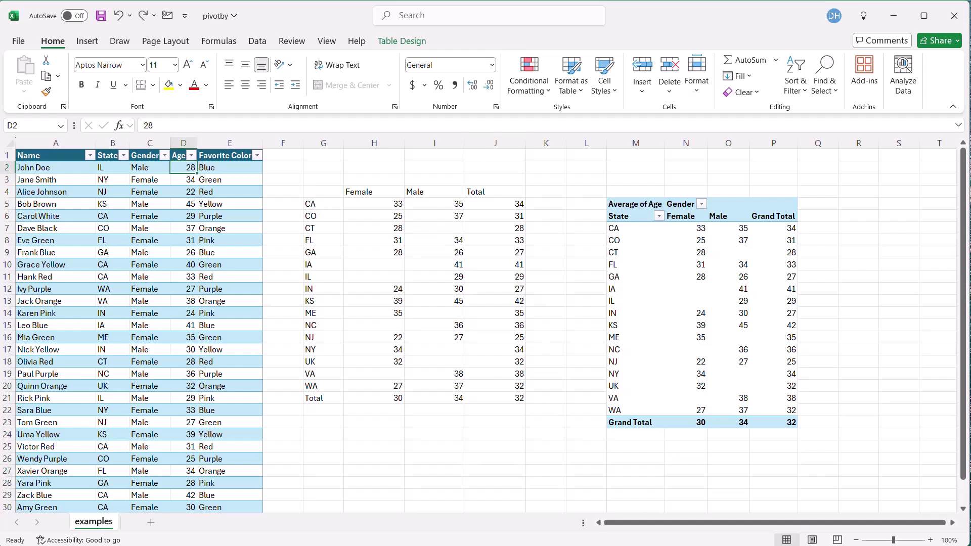
{"action": "left_click", "coordinate": [183, 217]}
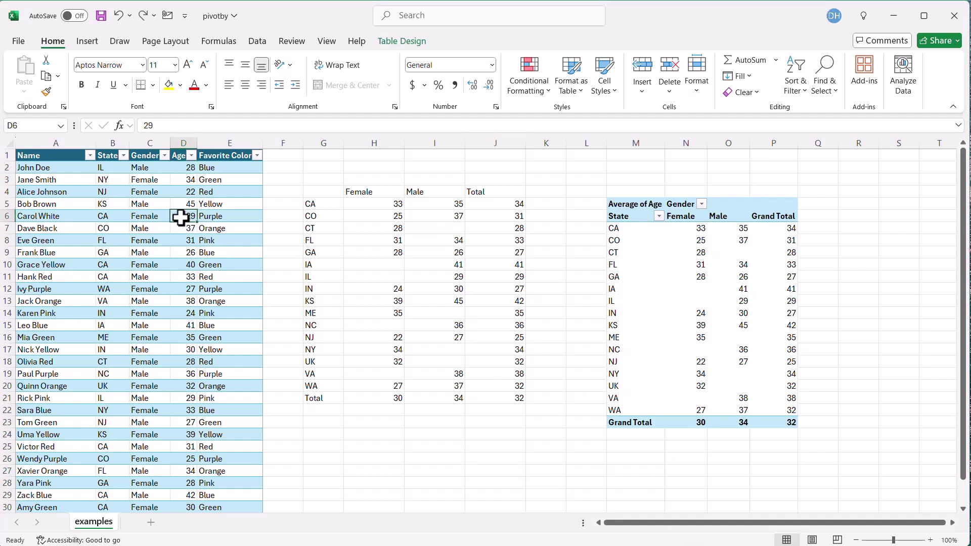
{"action": "type", "text": "1000"}
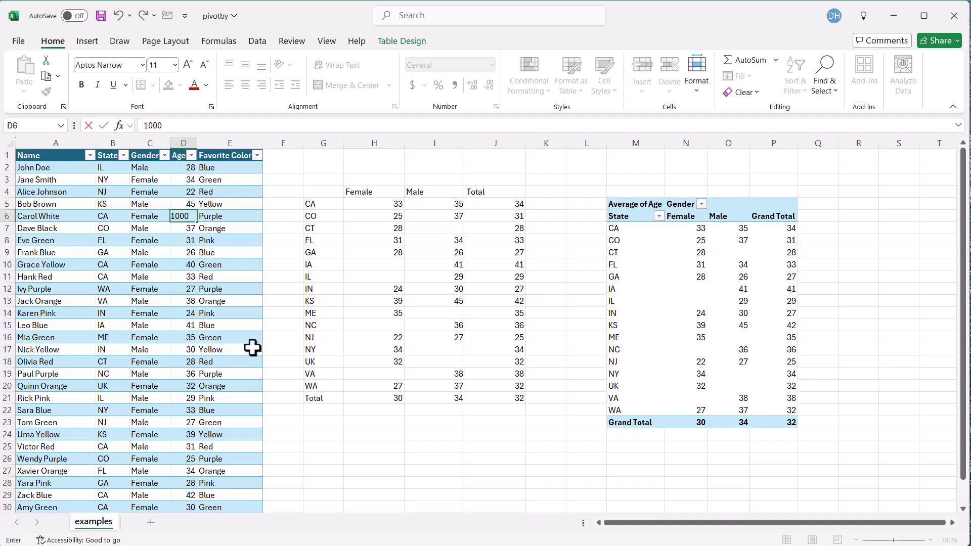
{"action": "key", "text": "Return"}
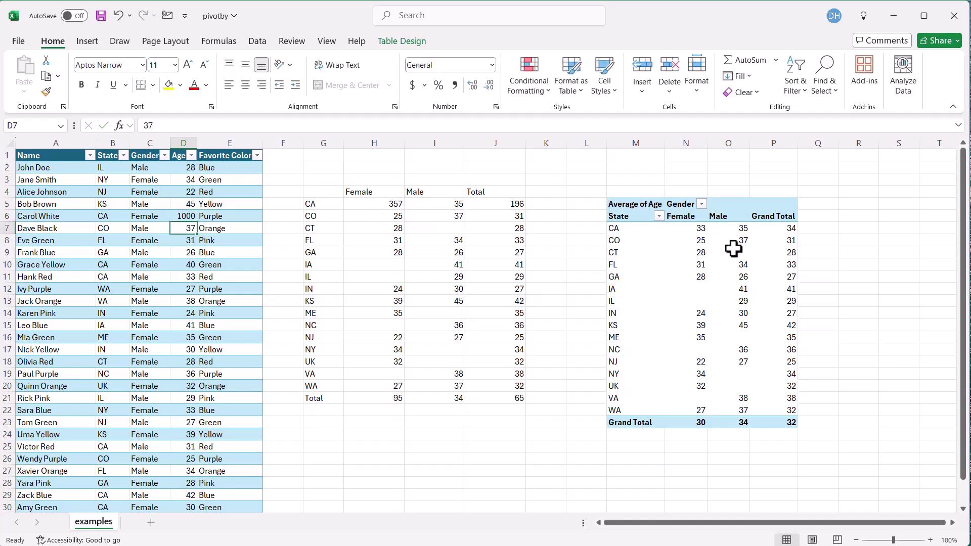
{"action": "right_click", "coordinate": [675, 262]}
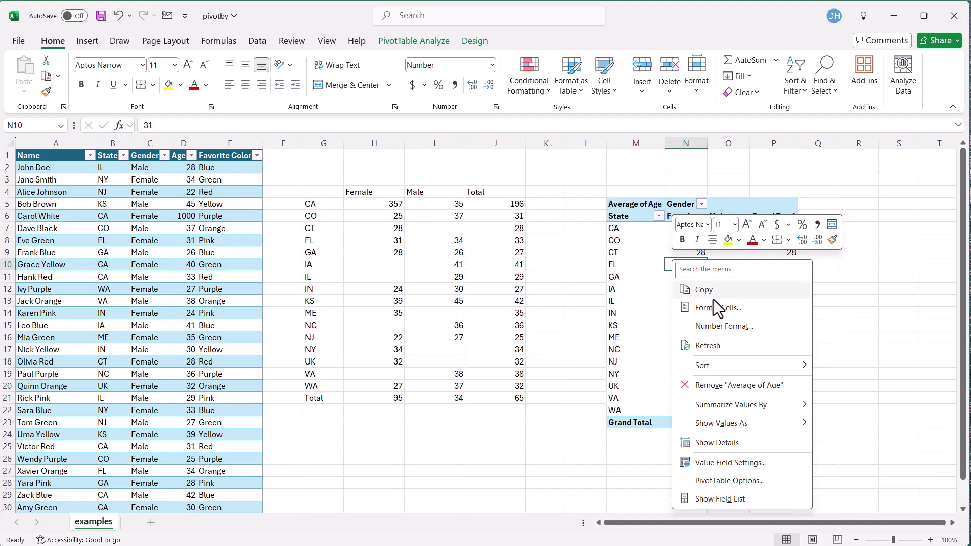
{"action": "left_click", "coordinate": [727, 345]}
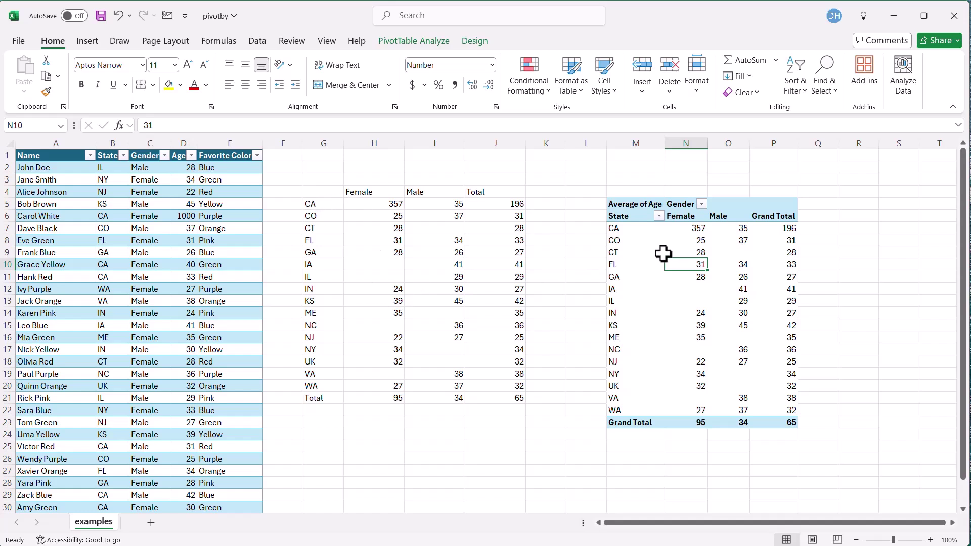
{"action": "mouse_move", "coordinate": [672, 253]}
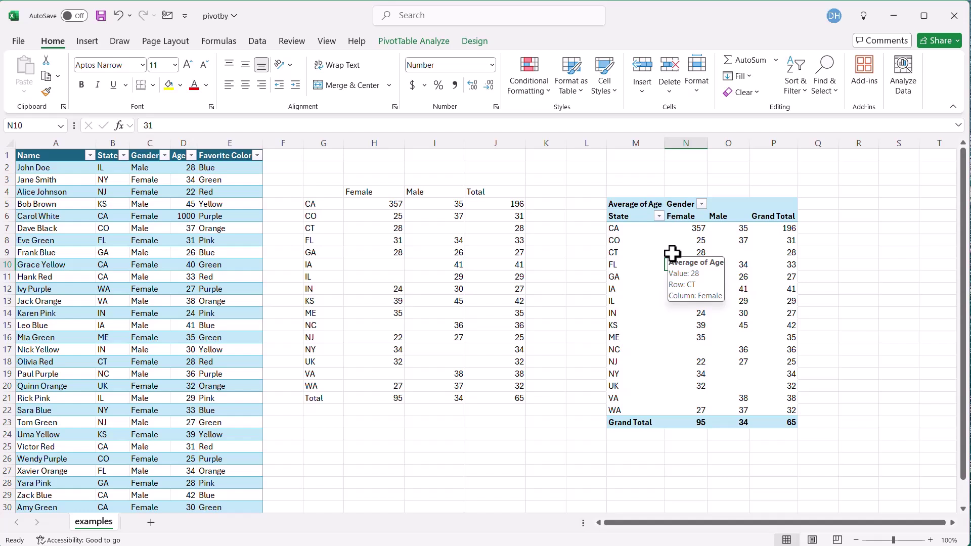
Step: Undo the PivotTable refresh and the age change in cell D6
{"action": "key", "text": "ctrl+z"}
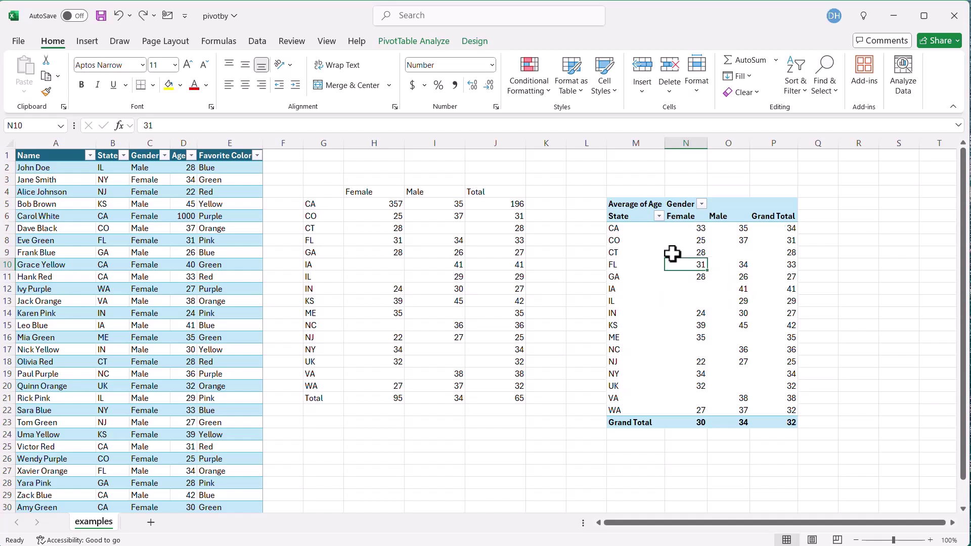
{"action": "key", "text": "ctrl+z"}
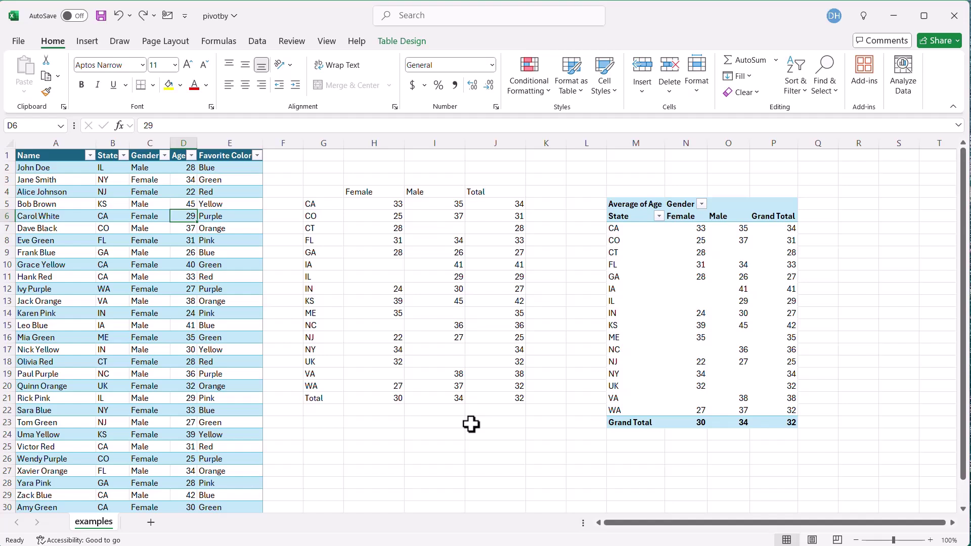
Step: Compare the PIVOTBY formula in G4 with the field assignments in the PivotTable's field list
{"action": "left_click", "coordinate": [323, 193]}
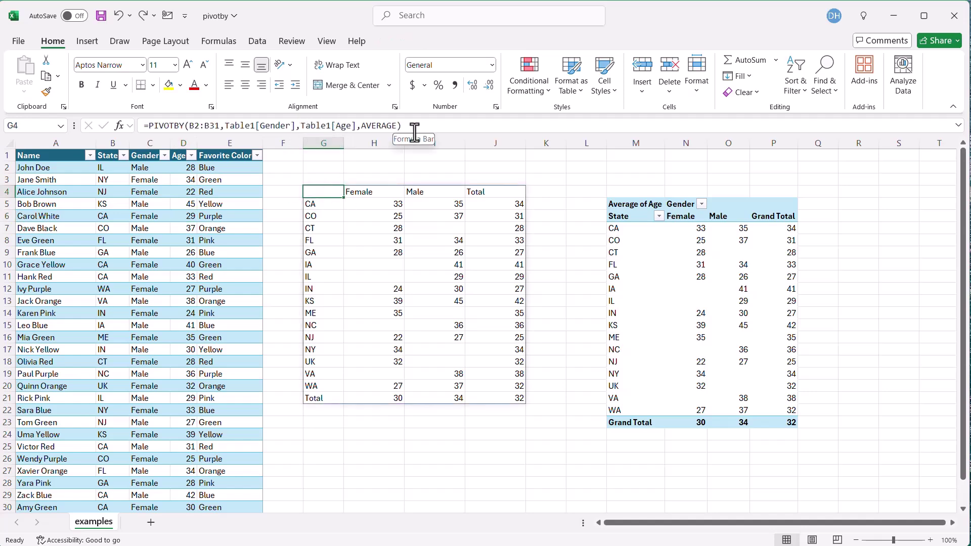
{"action": "left_click", "coordinate": [667, 304]}
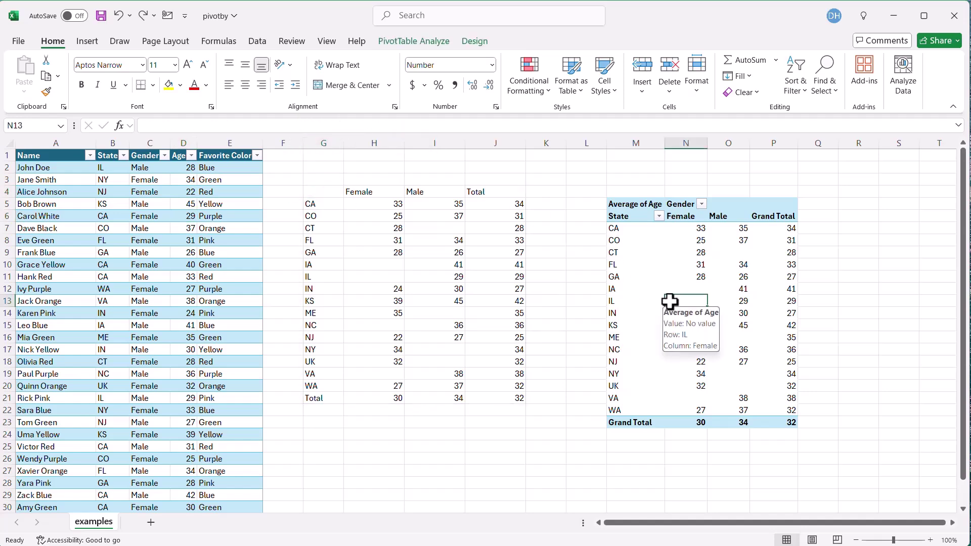
{"action": "right_click", "coordinate": [667, 303]}
{"action": "left_click", "coordinate": [730, 540]}
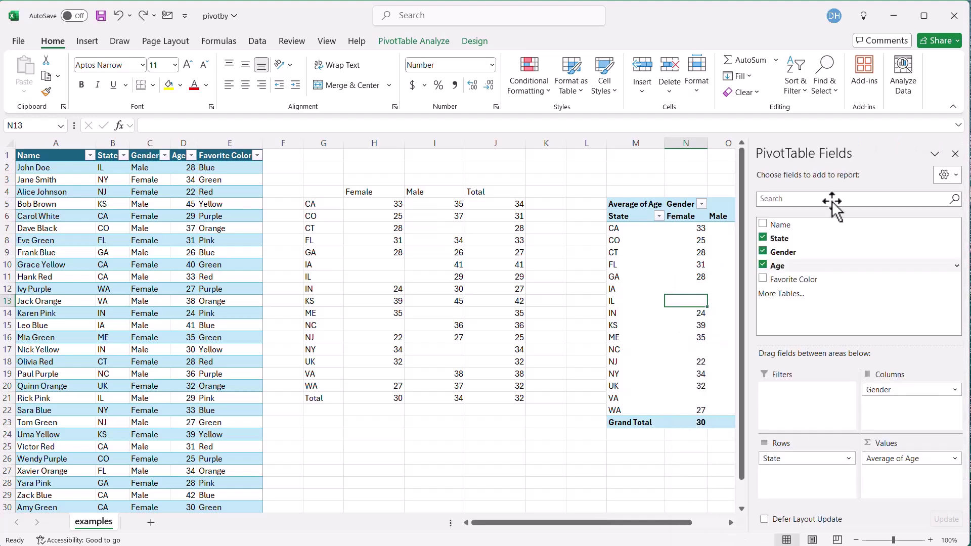
{"action": "left_click", "coordinate": [955, 154]}
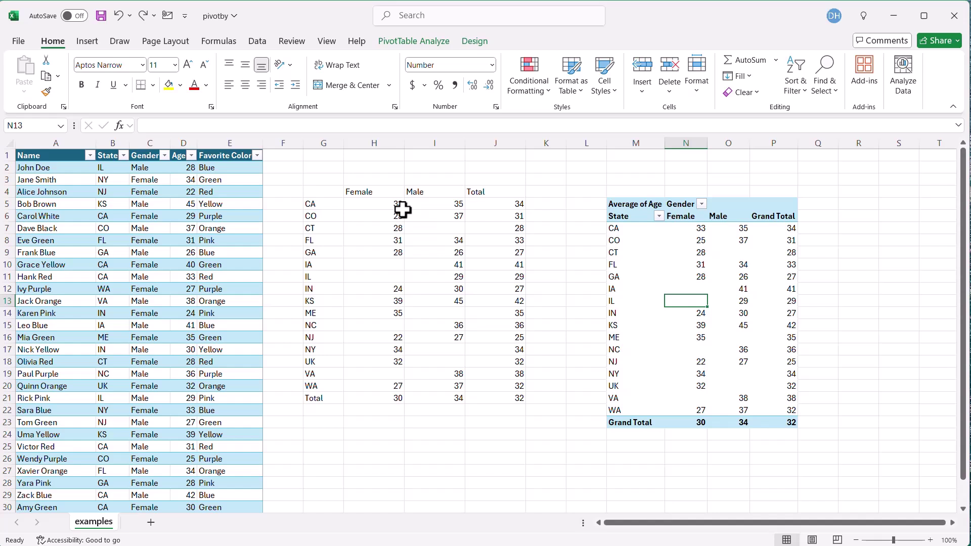
Step: Add the field_headers argument 3 - Yes and show to the PIVOTBY formula in G4
{"action": "left_click", "coordinate": [324, 191]}
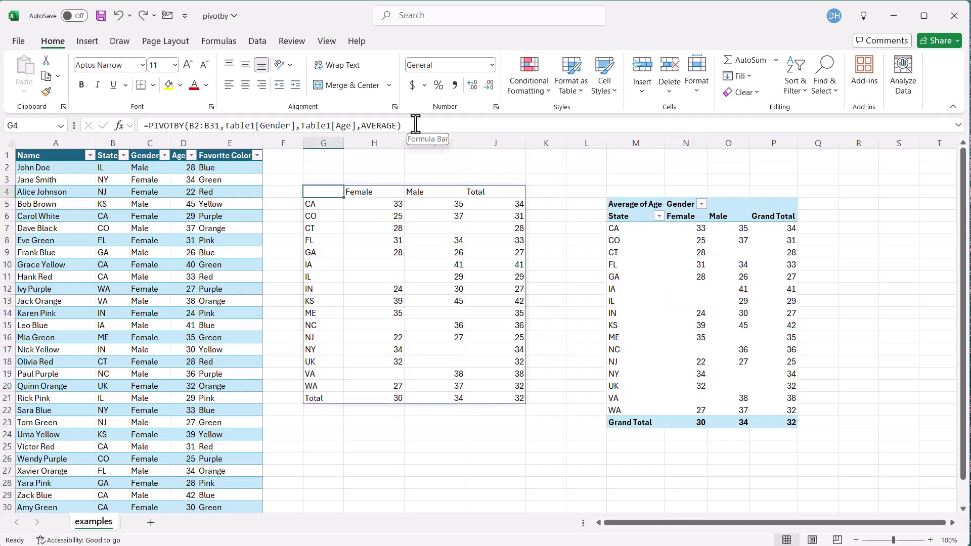
{"action": "left_click", "coordinate": [415, 123]}
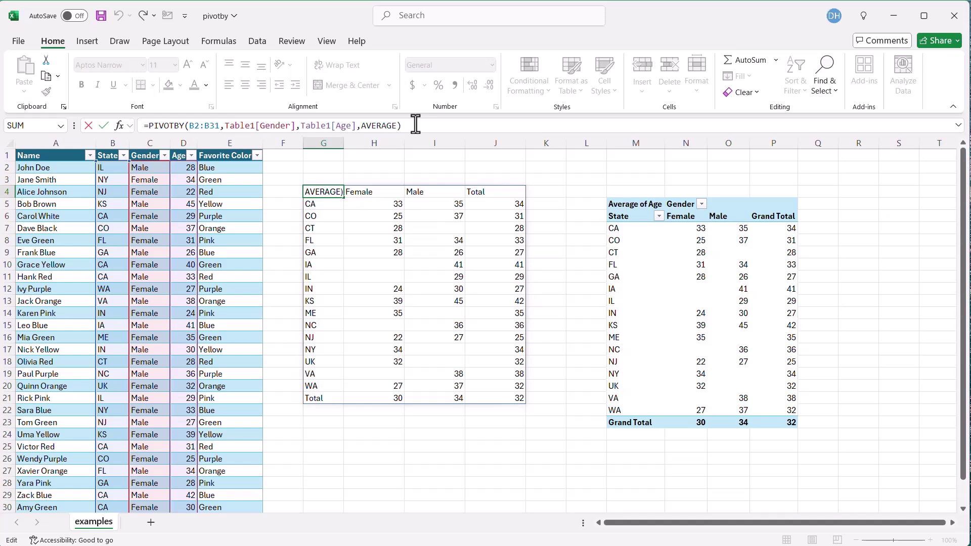
{"action": "key", "text": "BackSpace"}
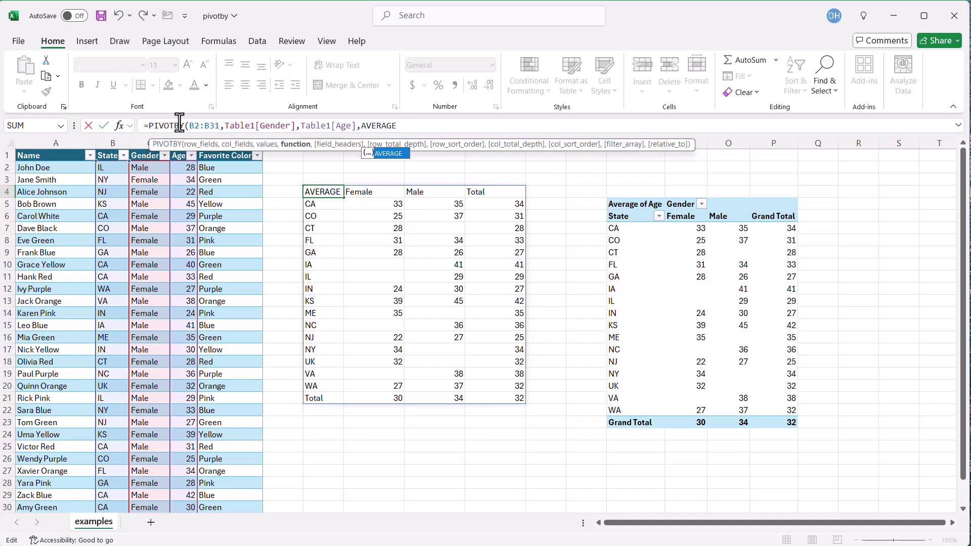
{"action": "left_click", "coordinate": [169, 144]}
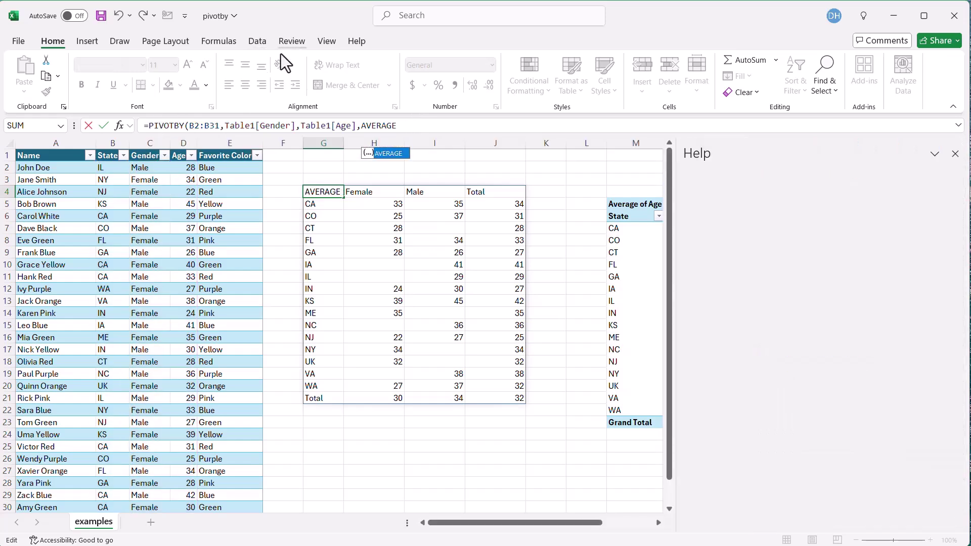
{"action": "left_click", "coordinate": [955, 154]}
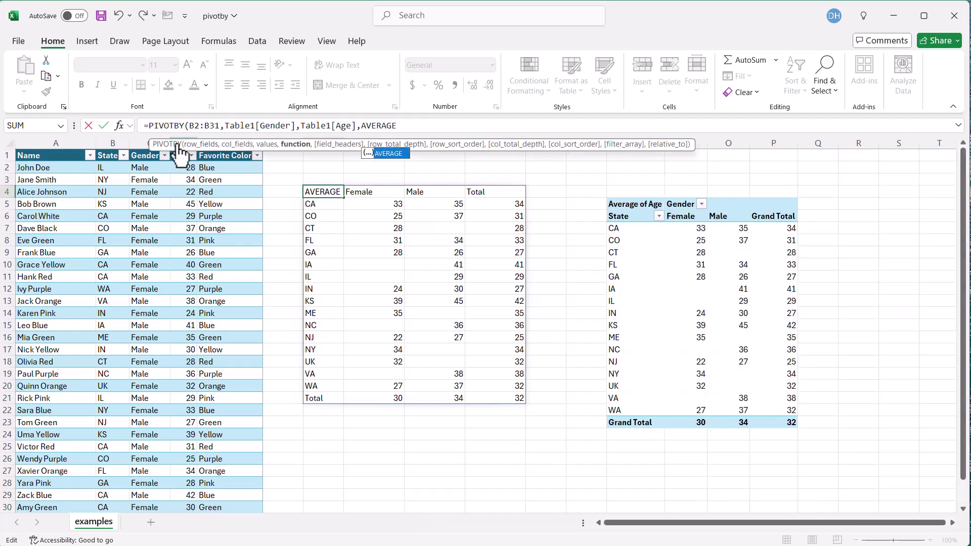
{"action": "left_click_drag", "start_coordinate": [165, 150], "coordinate": [438, 82]}
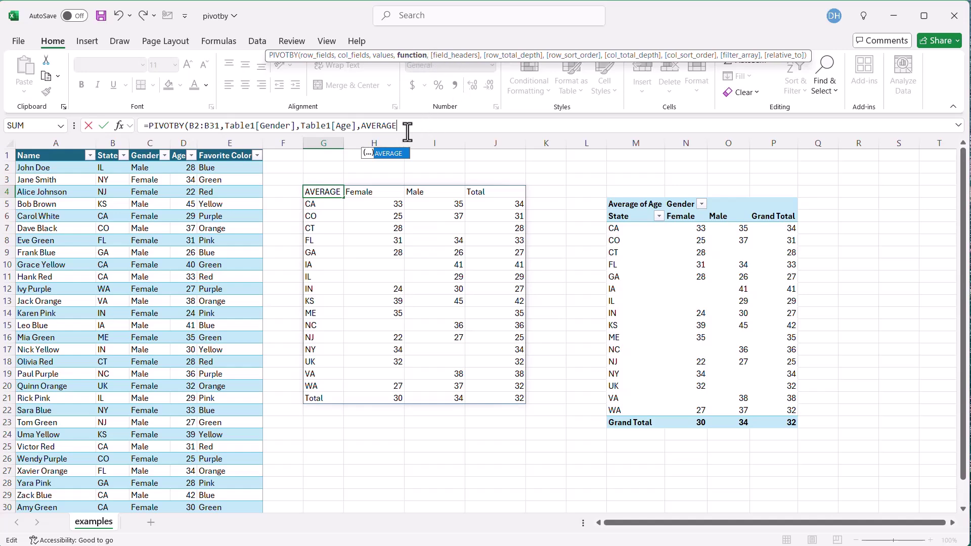
{"action": "type", "text": ","}
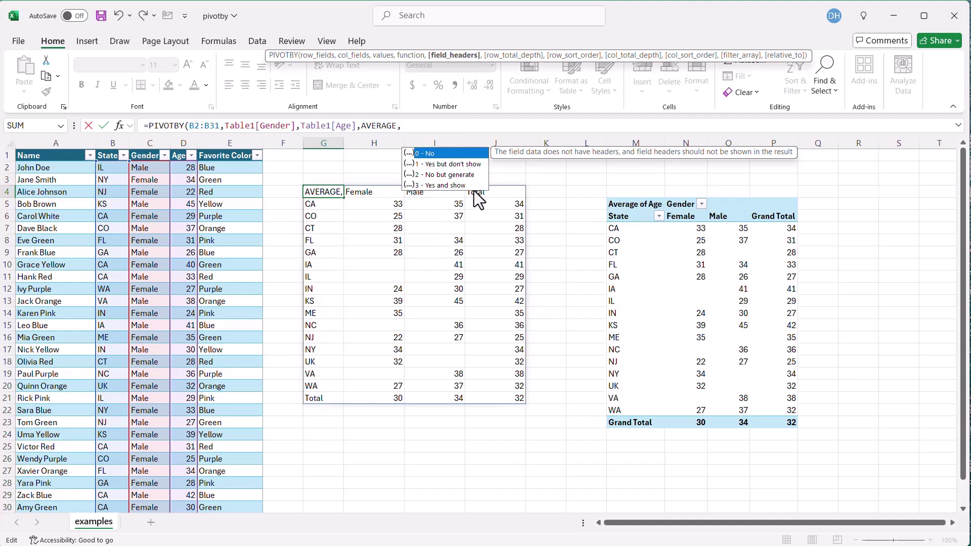
{"action": "left_click", "coordinate": [453, 185]}
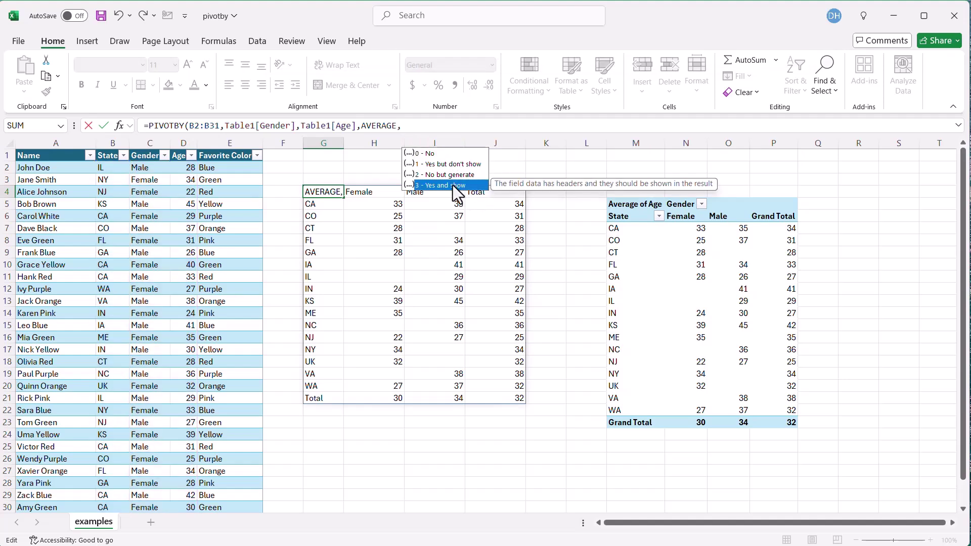
{"action": "double_click", "coordinate": [453, 185]}
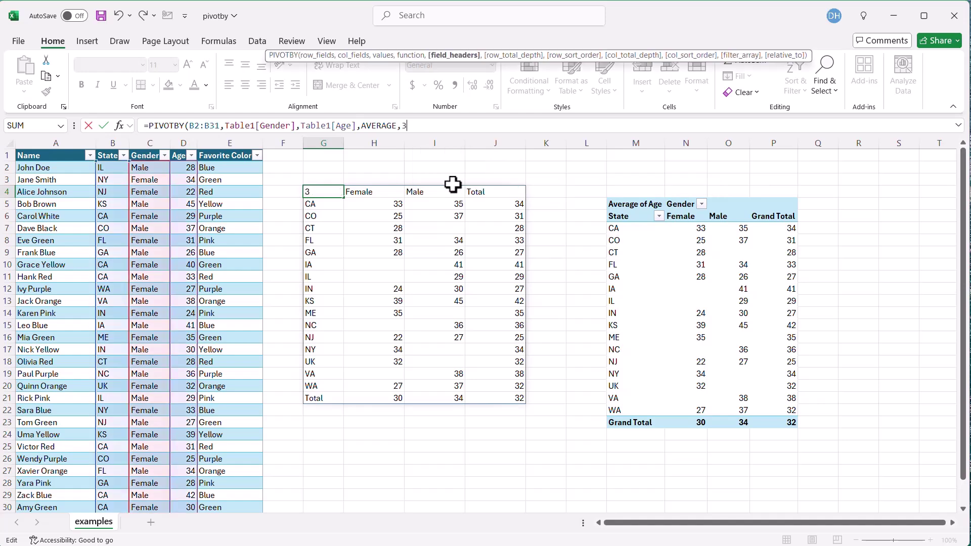
{"action": "type", "text": ")"}
{"action": "key", "text": "Return"}
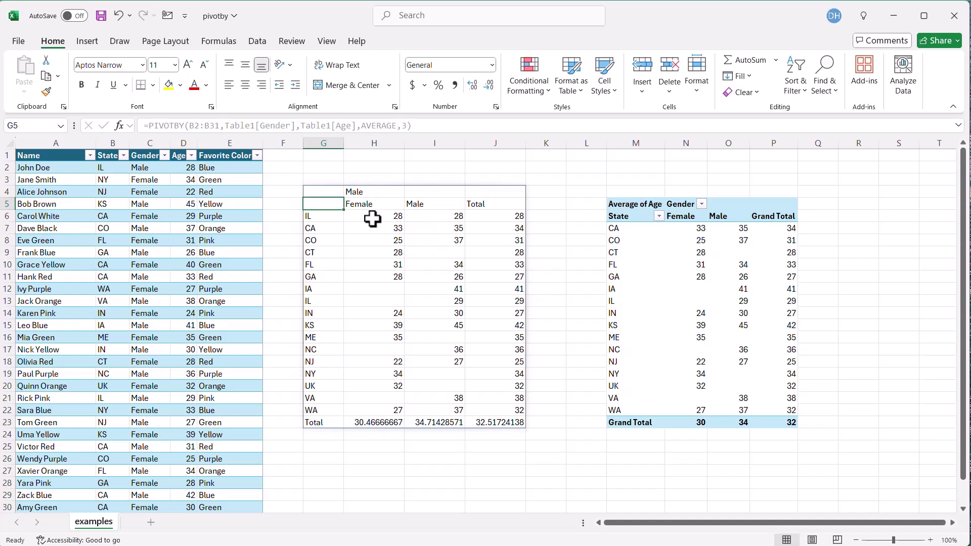
{"action": "left_click", "coordinate": [362, 192]}
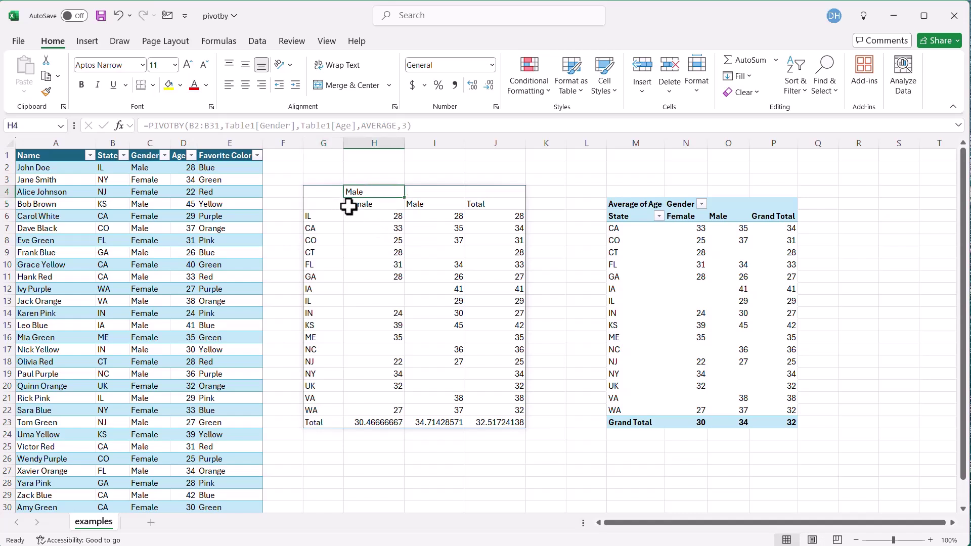
{"action": "key", "text": "BackSpace"}
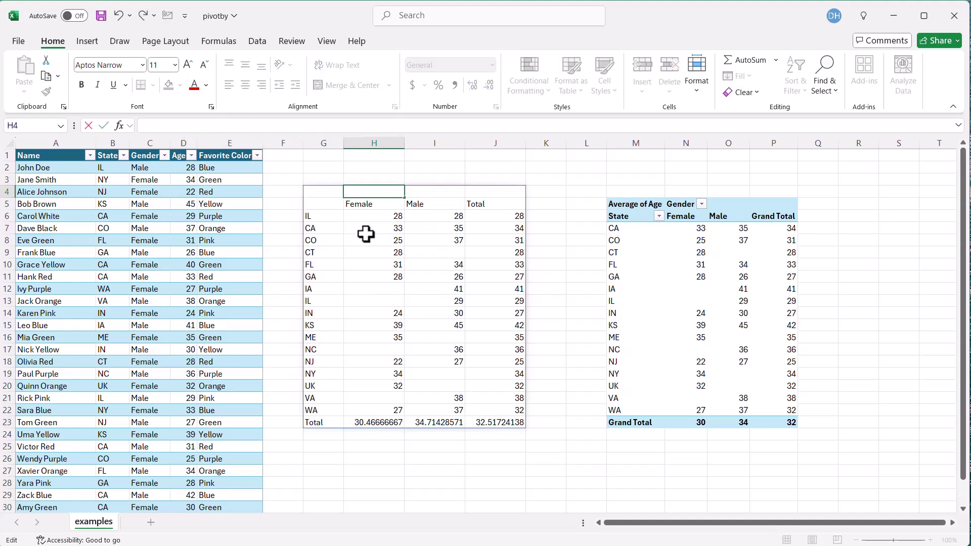
{"action": "key", "text": "Escape"}
Step: Replace the Gender and Age table references in G4's PIVOTBY formula with the ranges C2:C31 and D2:D31
{"action": "left_click", "coordinate": [324, 202]}
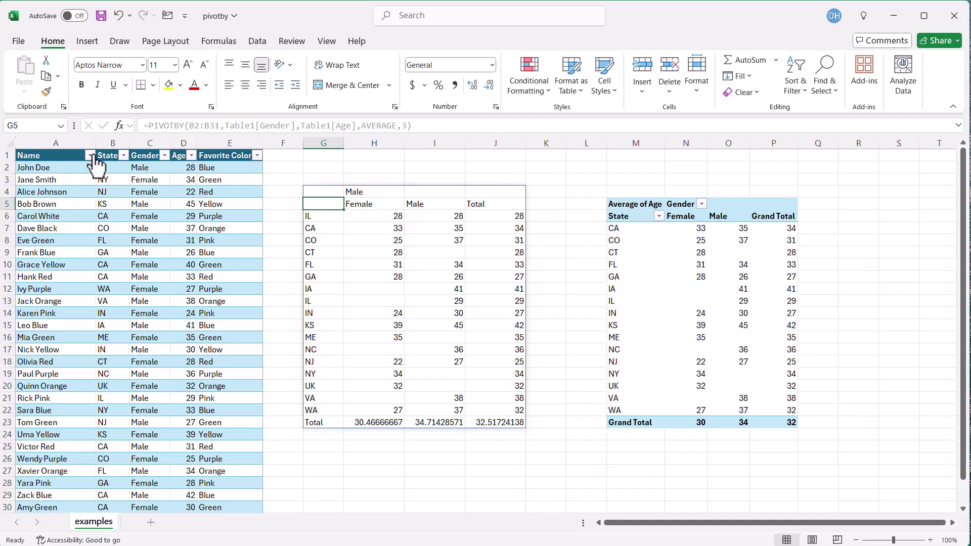
{"action": "key", "text": "Up"}
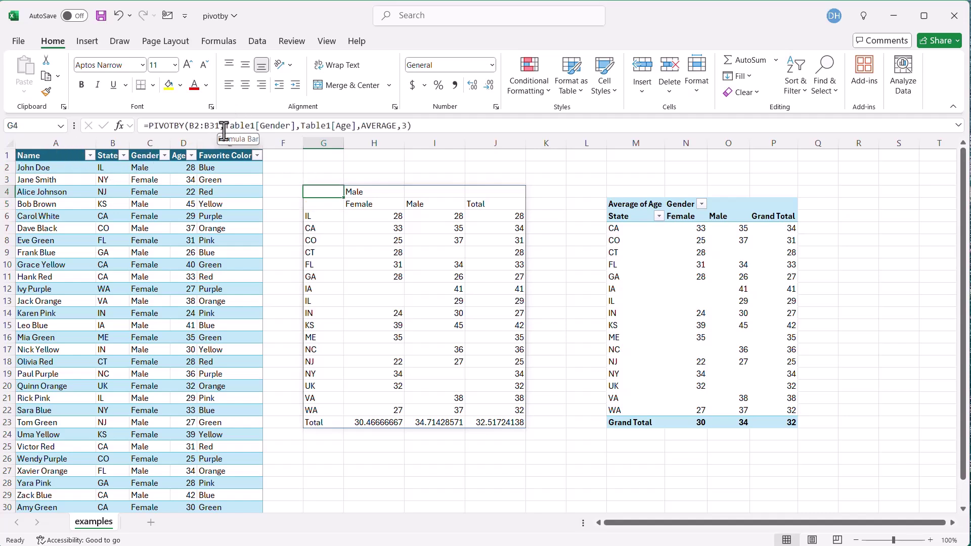
{"action": "left_click_drag", "start_coordinate": [226, 125], "coordinate": [298, 126]}
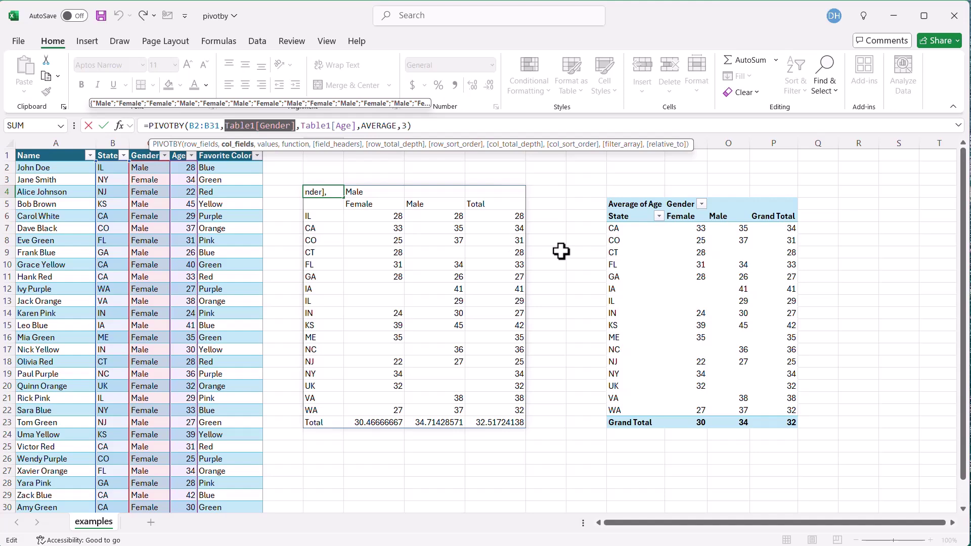
{"action": "type", "text": "c2:c31"}
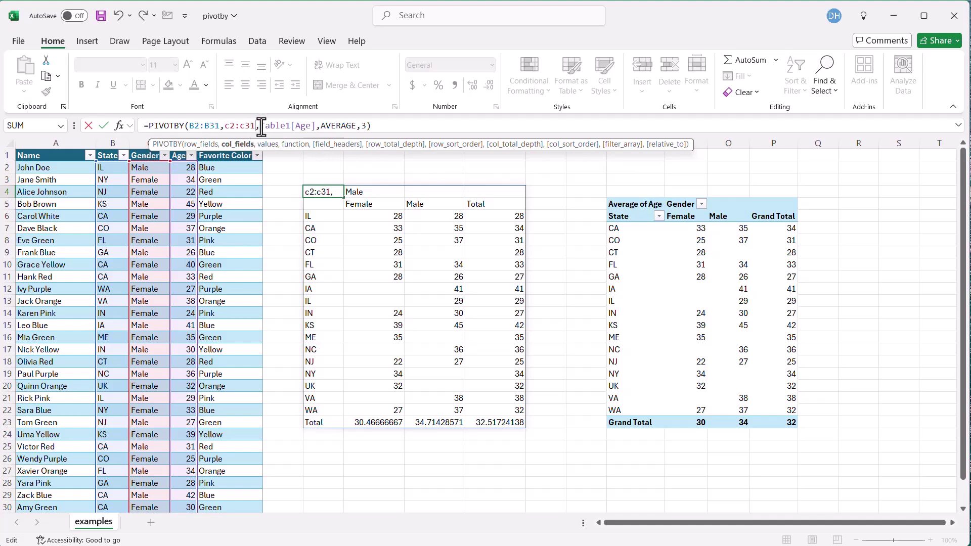
{"action": "left_click_drag", "start_coordinate": [261, 126], "coordinate": [314, 131]}
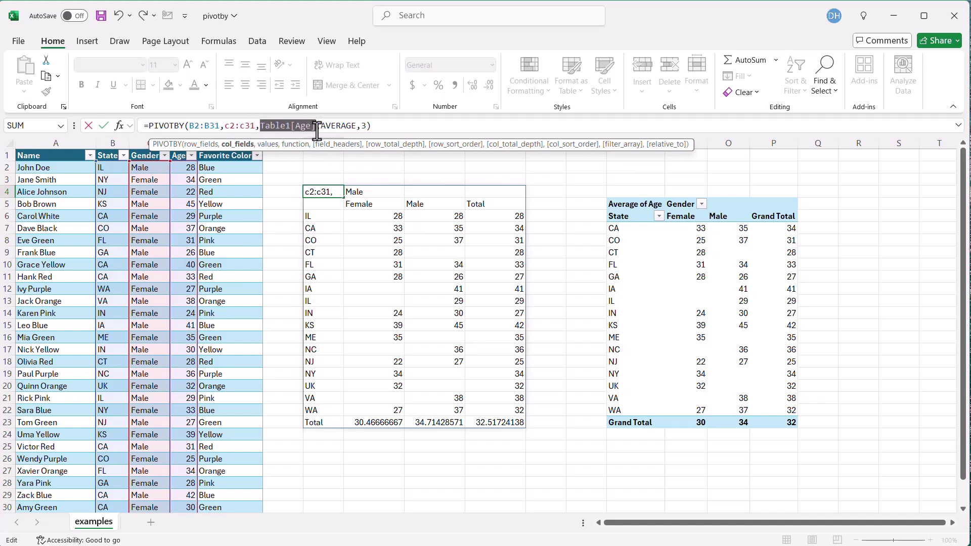
{"action": "type", "text": "d2"}
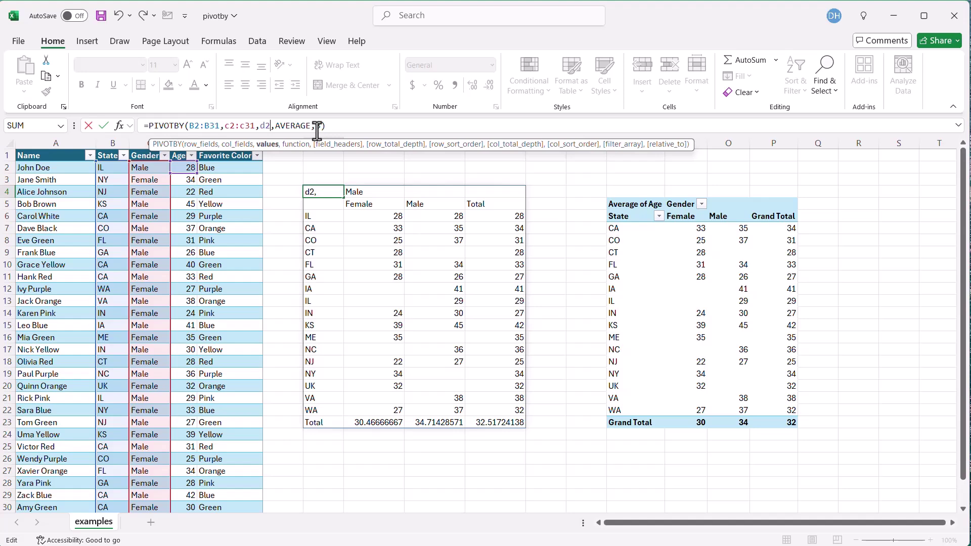
{"action": "type", "text": ":d31"}
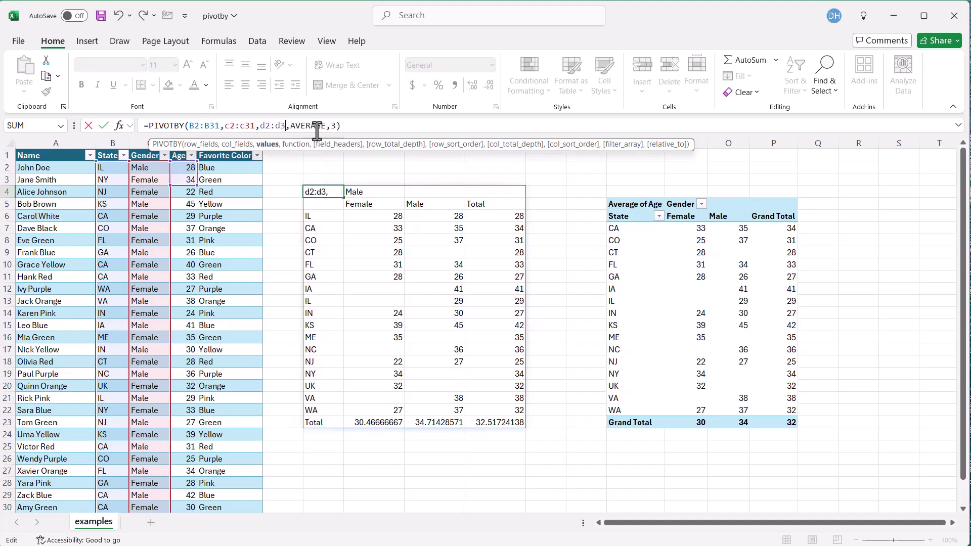
Step: Include the header row in the PIVOTBY ranges so they read B1:B31, C1:C31 and D1:D31, and commit the formula
{"action": "left_click", "coordinate": [198, 127]}
{"action": "key", "text": "BackSpace"}
{"action": "type", "text": "1"}
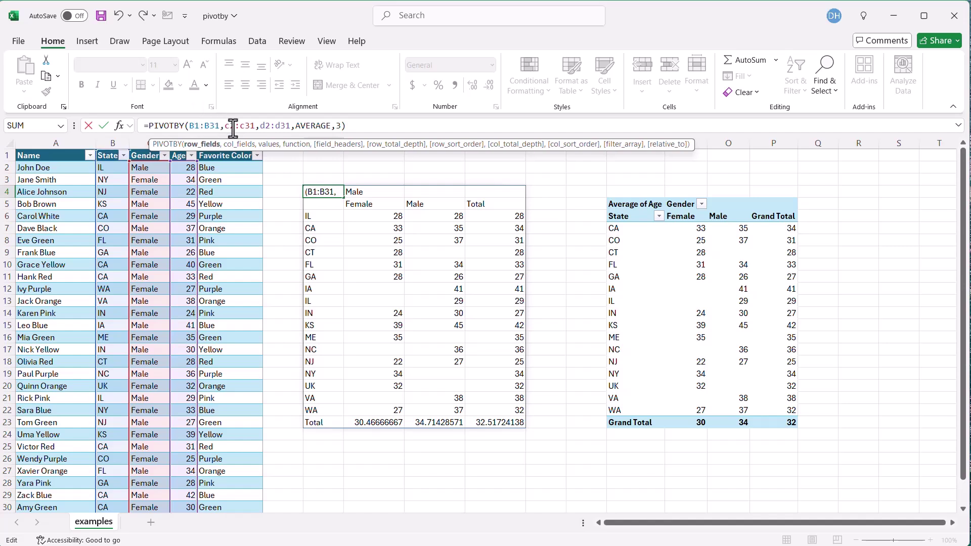
{"action": "left_click", "coordinate": [231, 127]}
{"action": "key", "text": "BackSpace"}
{"action": "type", "text": "1"}
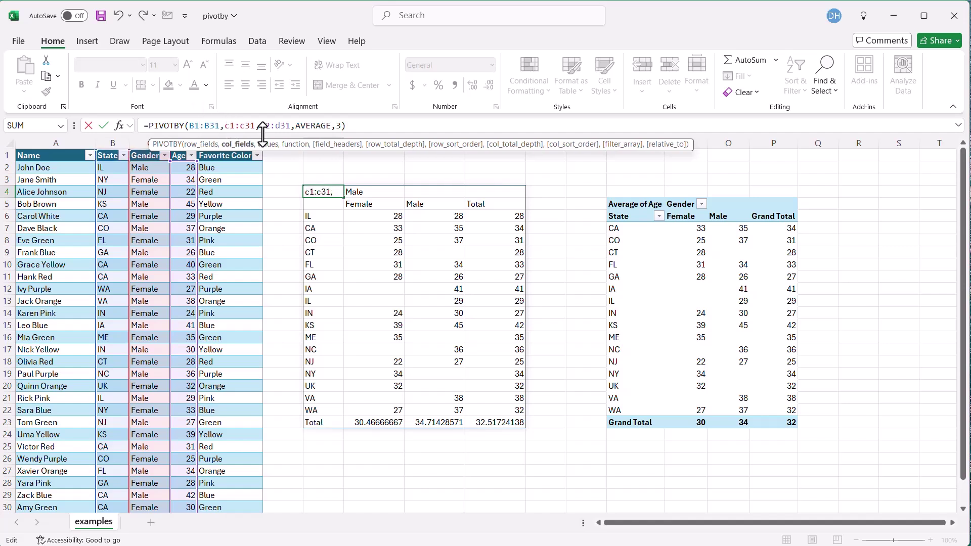
{"action": "left_click", "coordinate": [268, 126]}
{"action": "key", "text": "BackSpace"}
{"action": "type", "text": "1"}
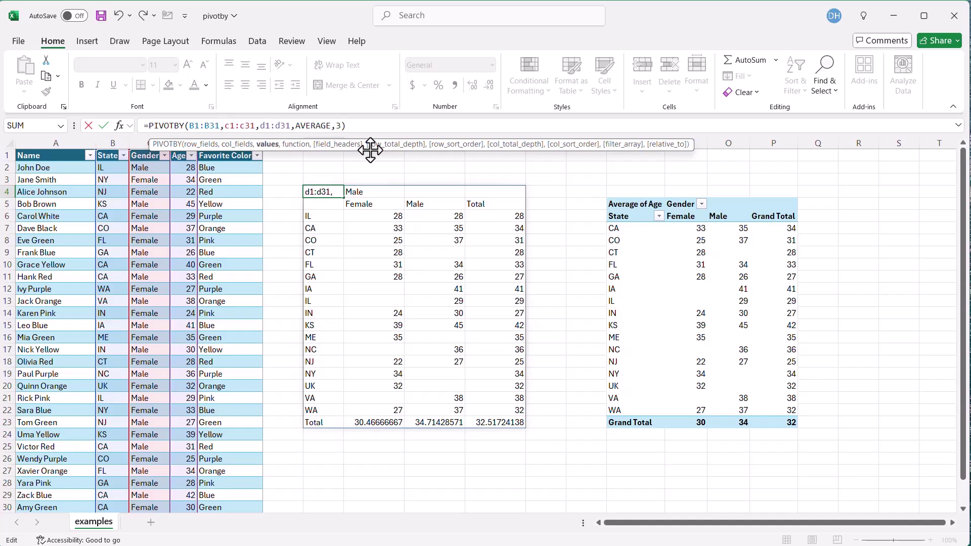
{"action": "key", "text": "Return"}
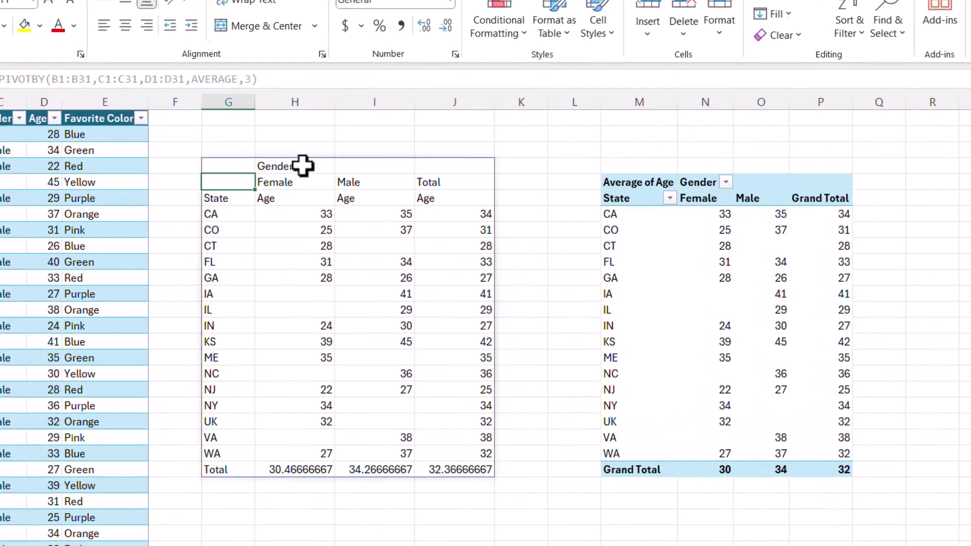
Step: Clear the field_headers value in G4's PIVOTBY formula and set row_total_depth to 0 - No totals
{"action": "left_click", "coordinate": [340, 180]}
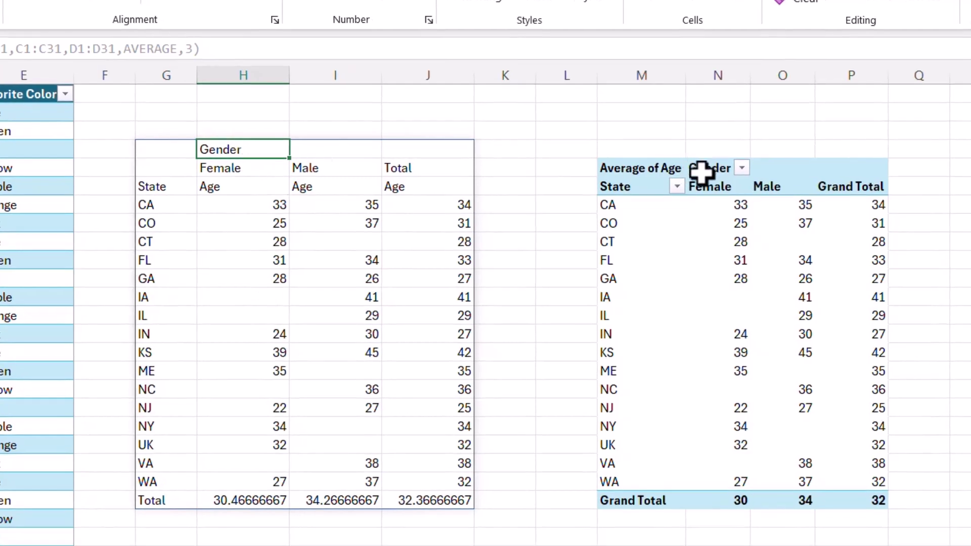
{"action": "key", "text": "Left"}
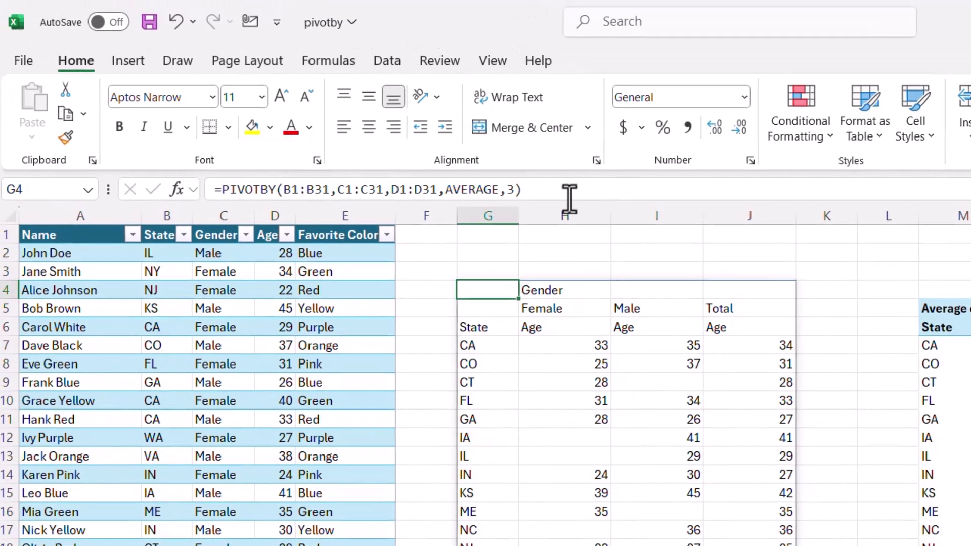
{"action": "left_click", "coordinate": [543, 191]}
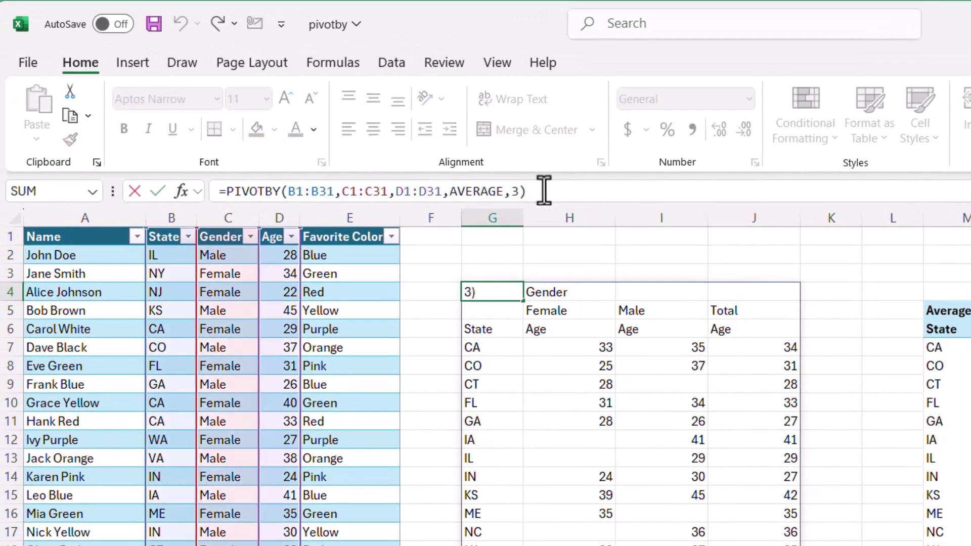
{"action": "key", "text": "BackSpace"}
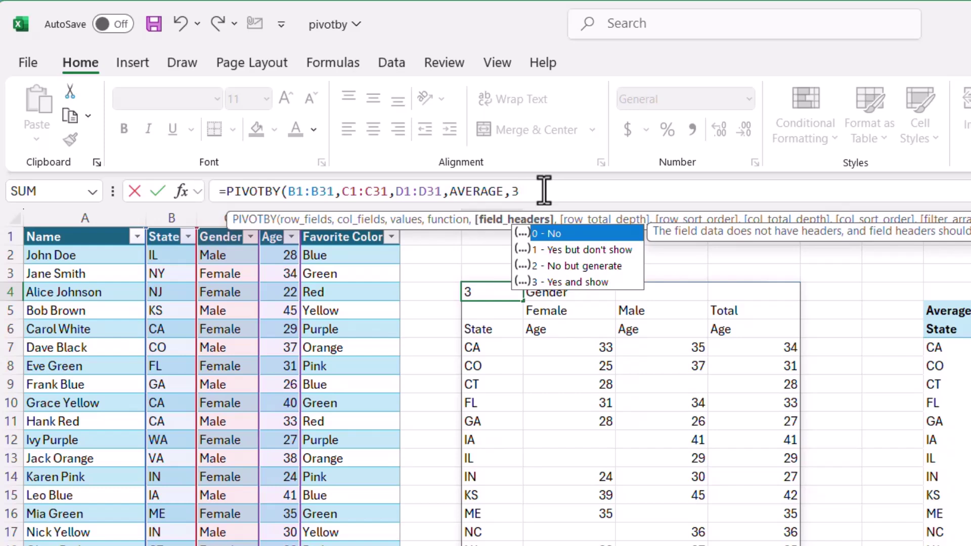
{"action": "key", "text": "BackSpace"}
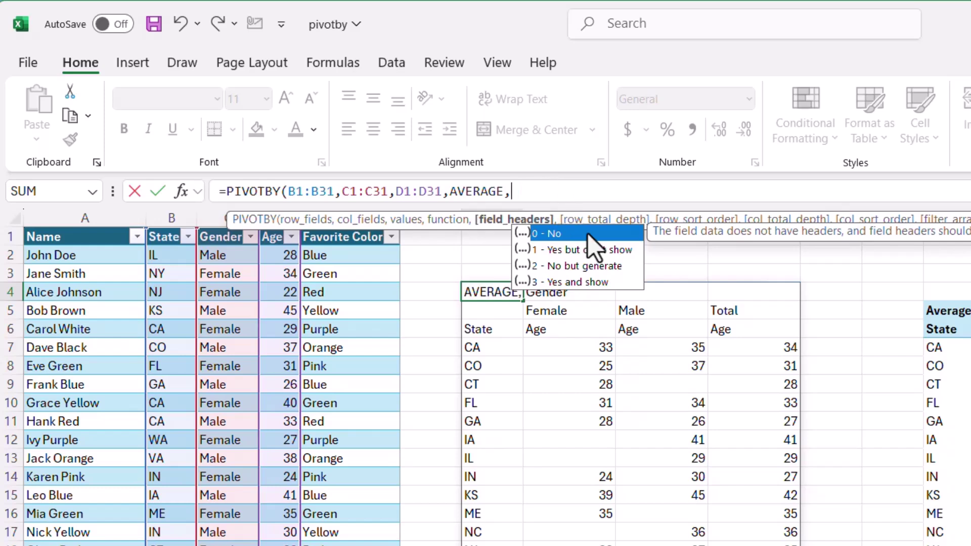
{"action": "type", "text": ","}
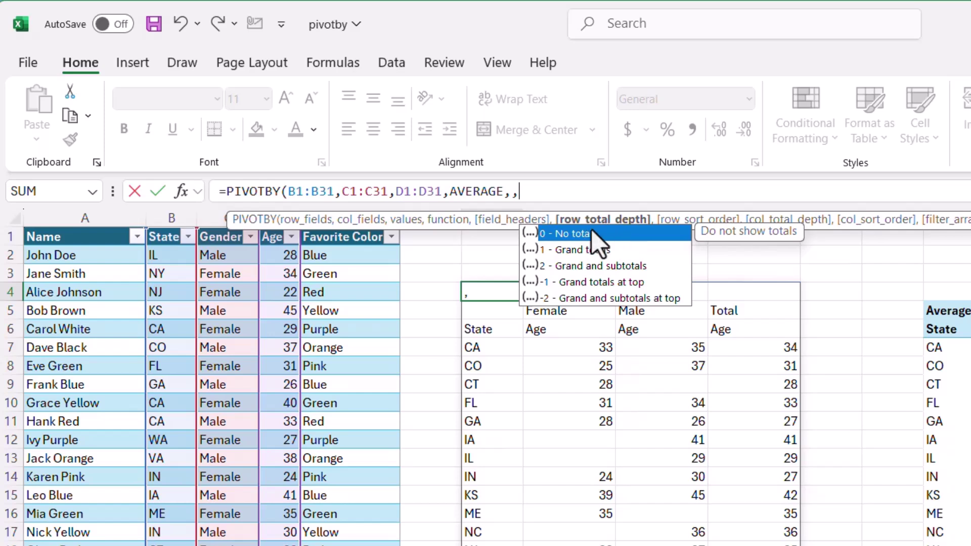
{"action": "left_click_drag", "start_coordinate": [231, 223], "coordinate": [408, 126]}
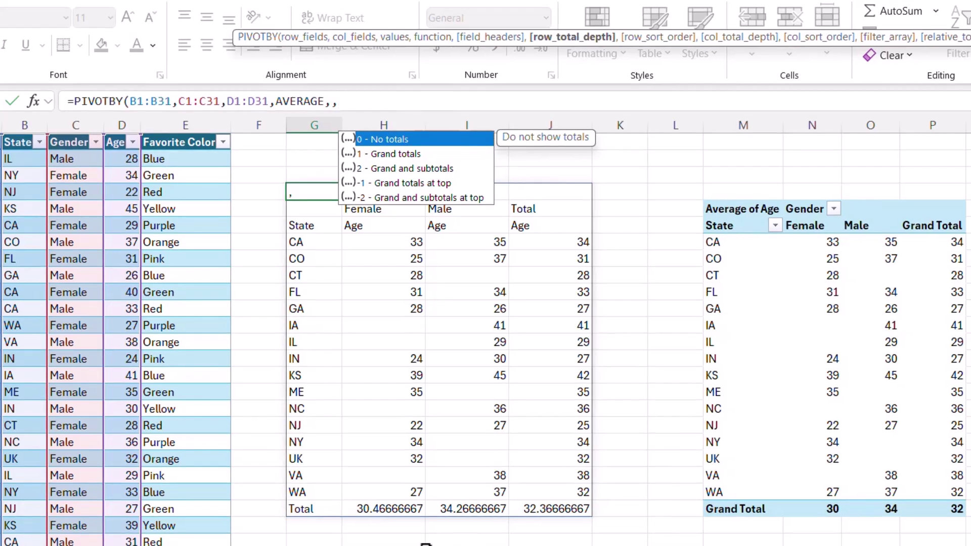
{"action": "left_click", "coordinate": [353, 101]}
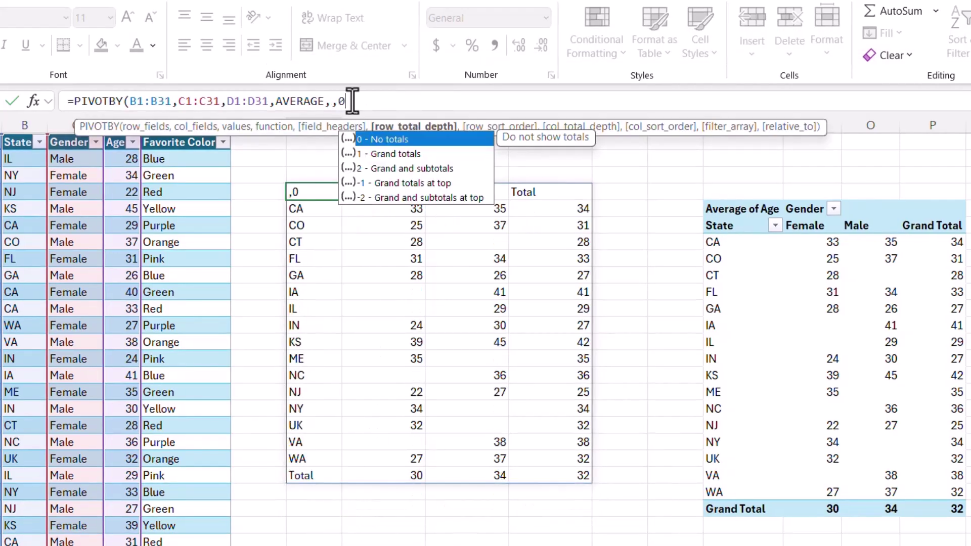
{"action": "key", "text": "Return"}
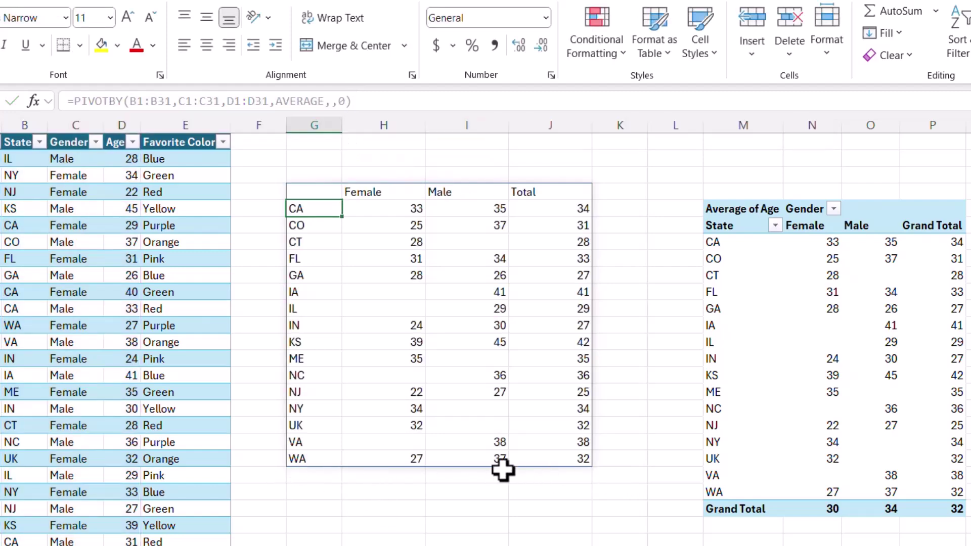
Step: Review the arguments of the PIVOTBY formula in G4
{"action": "left_click", "coordinate": [330, 187]}
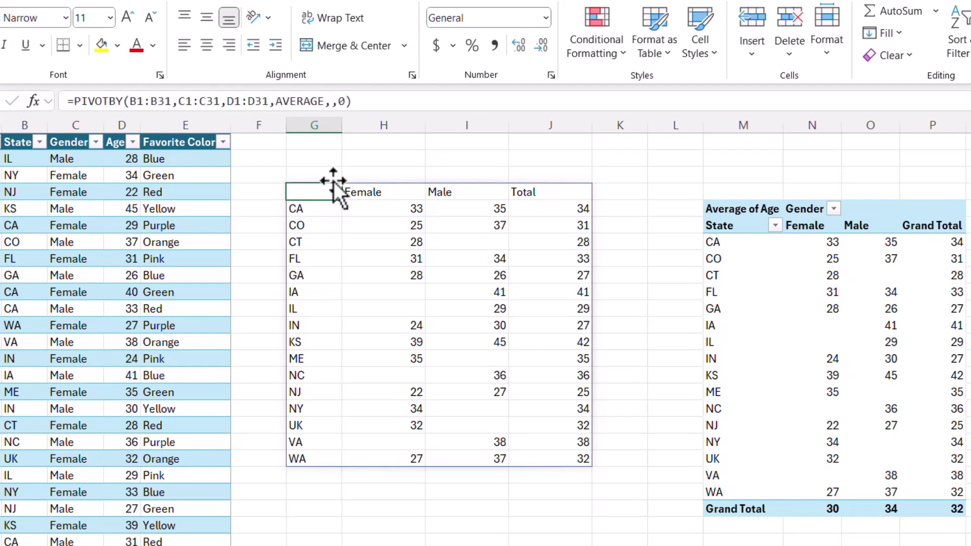
{"action": "left_click", "coordinate": [360, 101]}
{"action": "key", "text": "Return"}
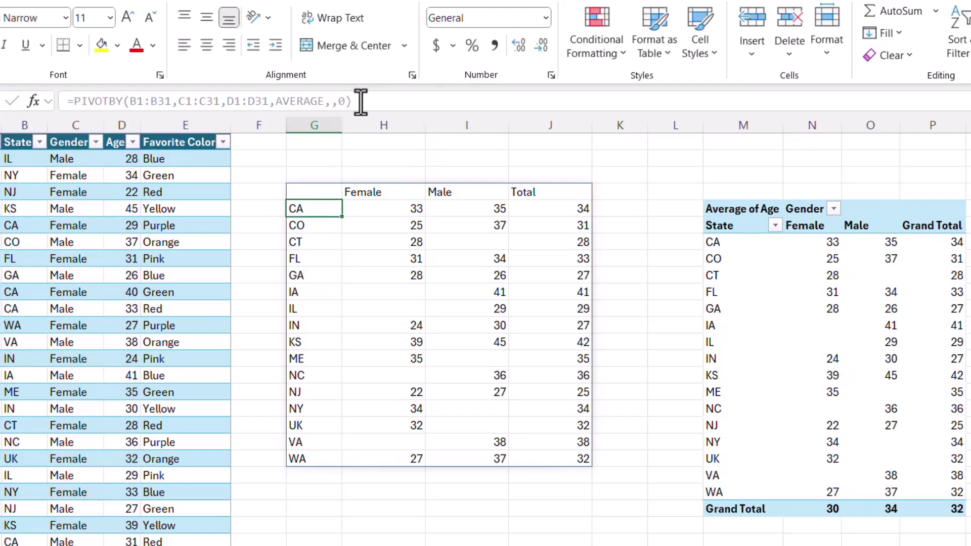
Step: Remove the grand total row from the PivotTable
{"action": "right_click", "coordinate": [754, 508]}
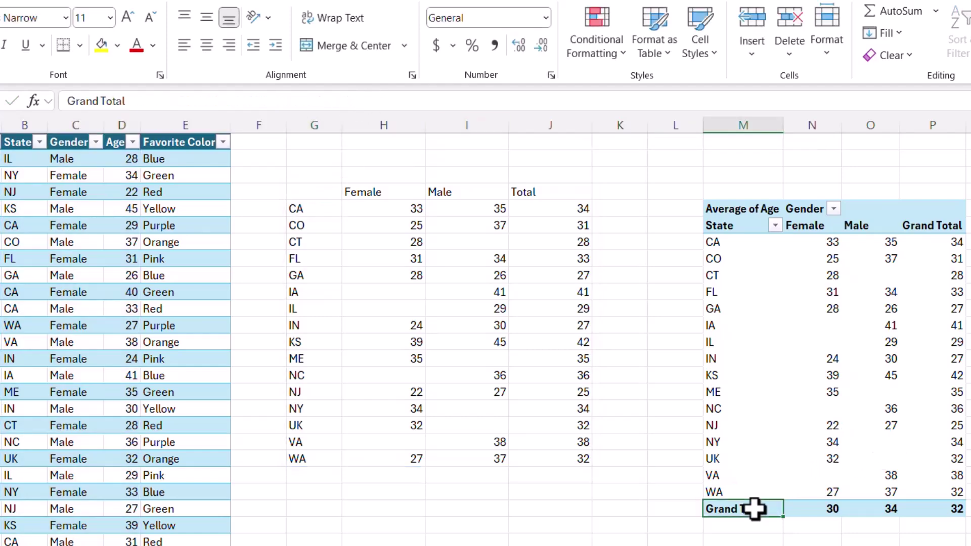
{"action": "left_click", "coordinate": [829, 391]}
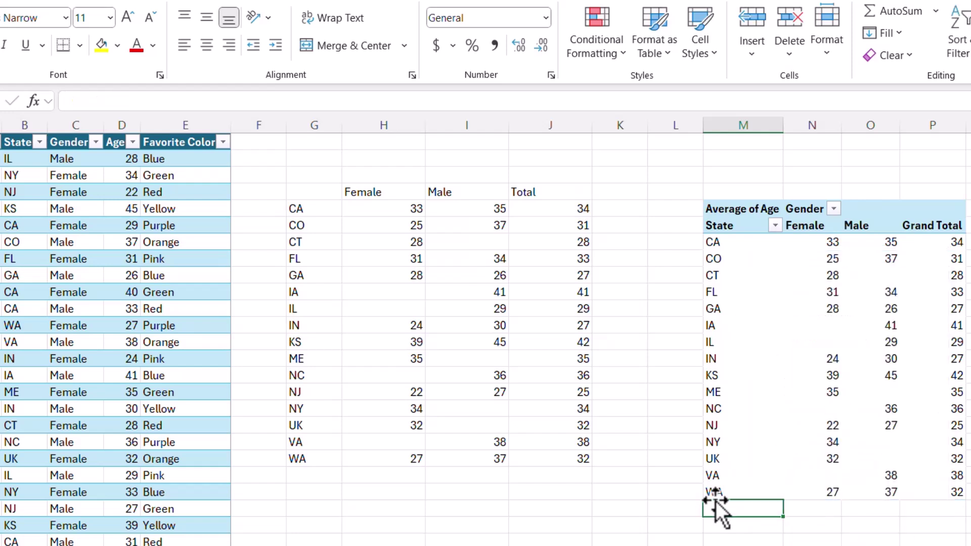
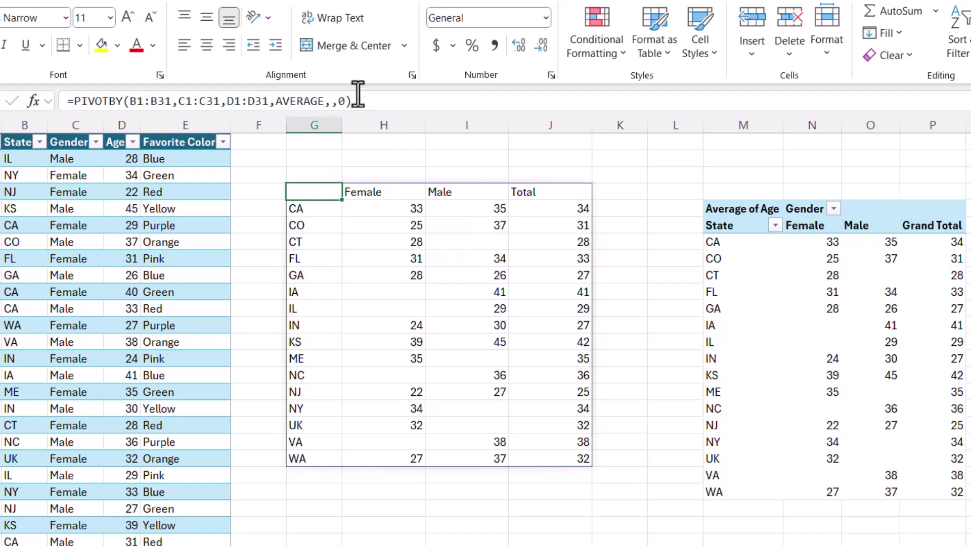
Step: Clear row_total_depth in G4's PIVOTBY formula, set row_sort_order to -1 and commit the formula
{"action": "left_click", "coordinate": [359, 102]}
{"action": "key", "text": "BackSpace"}
{"action": "key", "text": "BackSpace"}
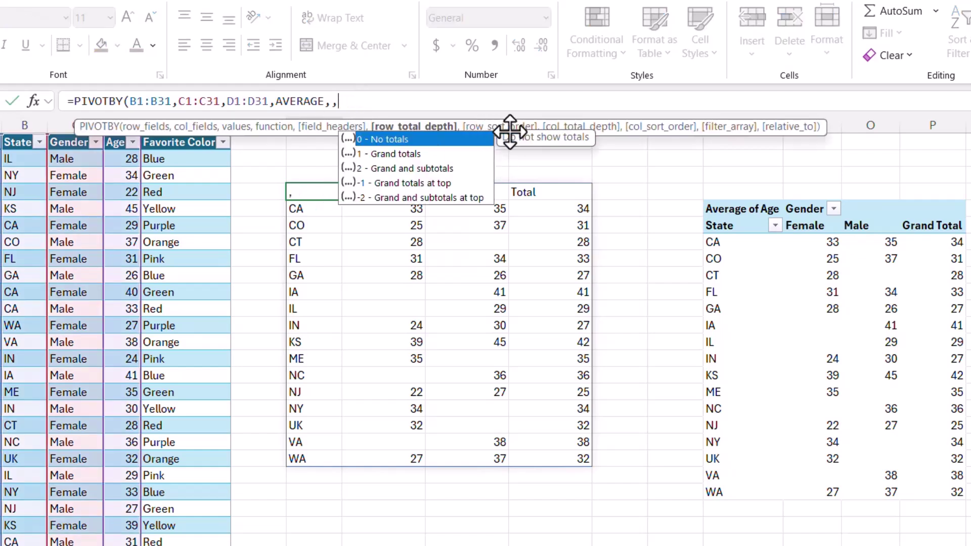
{"action": "type", "text": ",-1"}
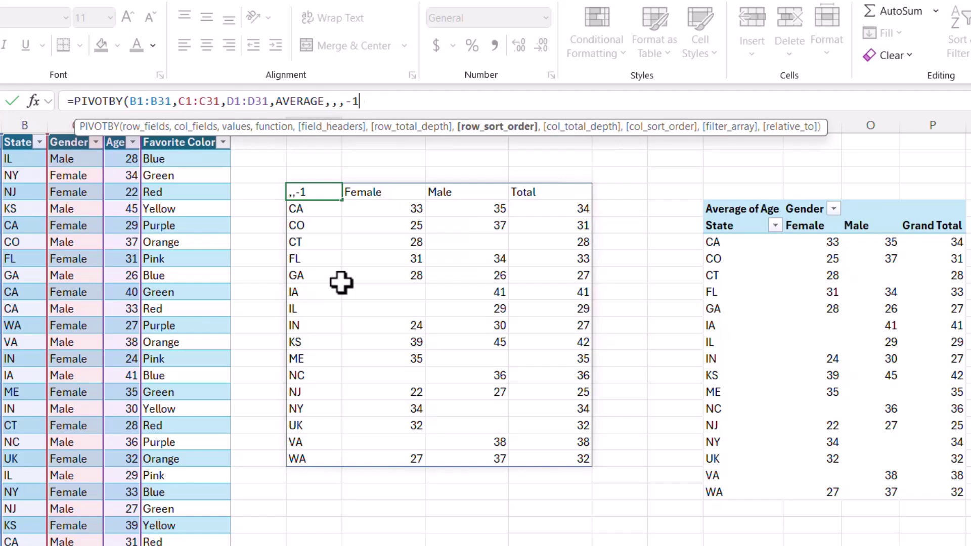
{"action": "type", "text": ")"}
{"action": "key", "text": "Return"}
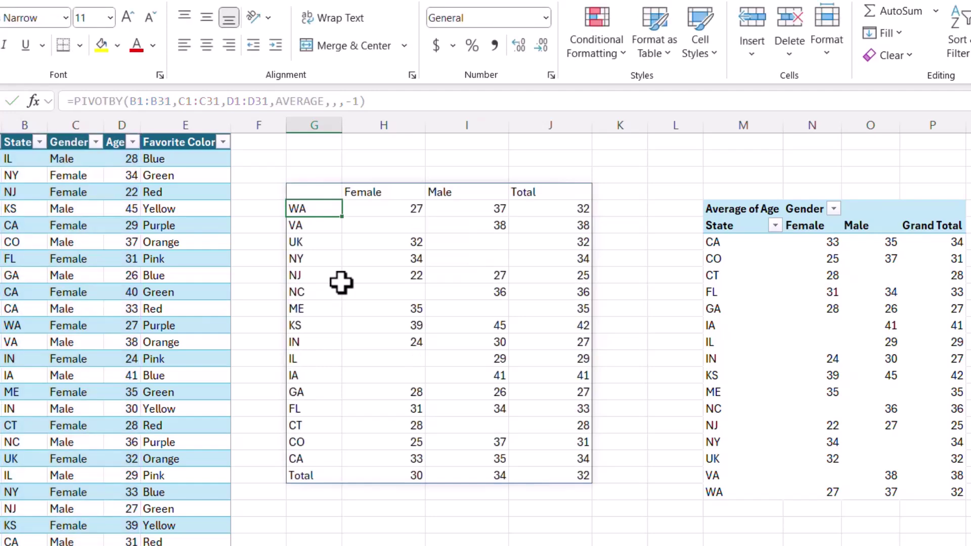
{"action": "key", "text": "Down"}
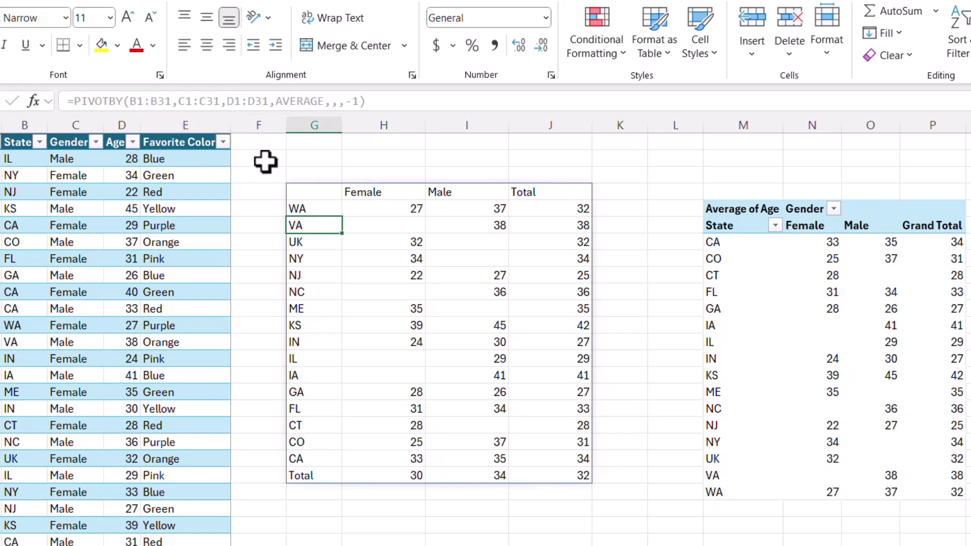
Step: Change the row_fields range in G4's PIVOTBY formula to B1:C31, leave col_fields empty and commit the formula
{"action": "left_click", "coordinate": [304, 187]}
{"action": "left_click", "coordinate": [152, 101]}
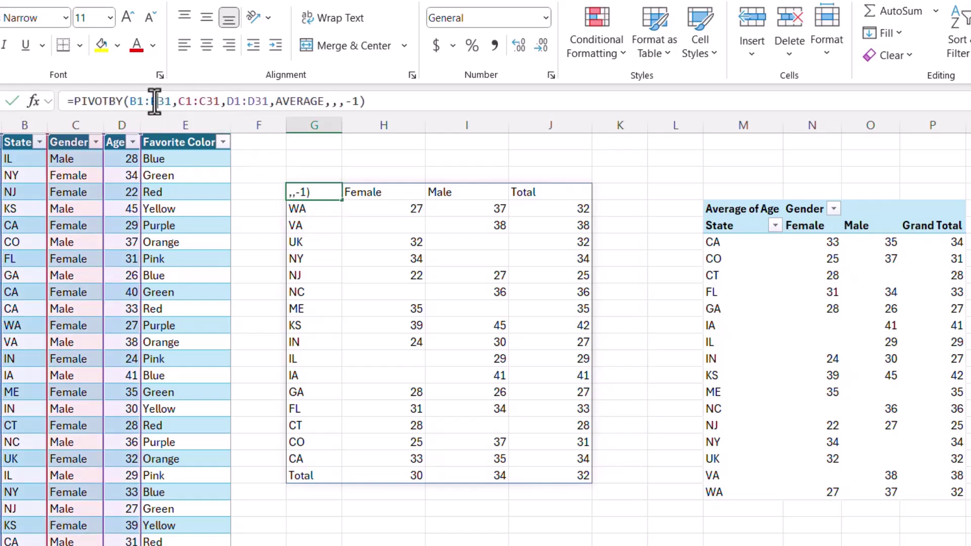
{"action": "type", "text": "c"}
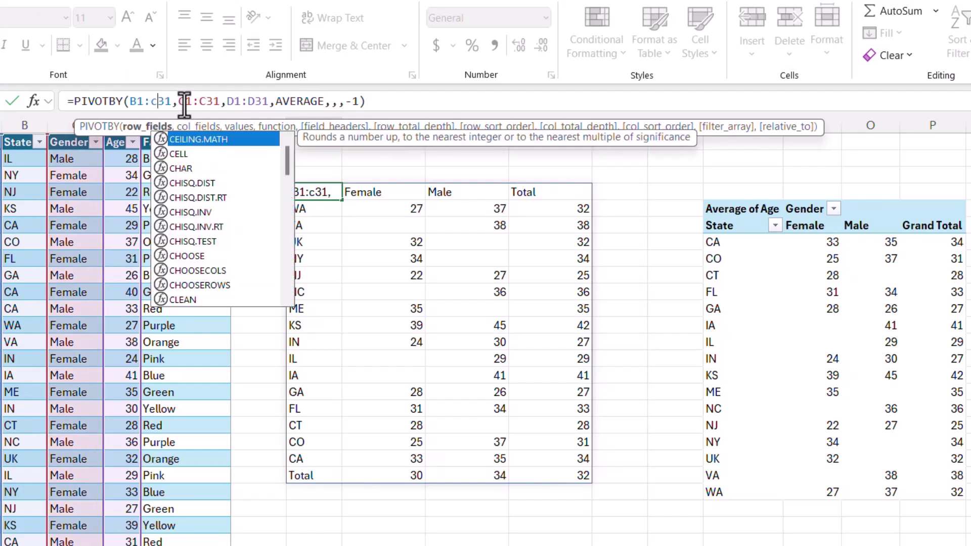
{"action": "left_click_drag", "start_coordinate": [178, 101], "coordinate": [222, 102]}
{"action": "key", "text": "BackSpace"}
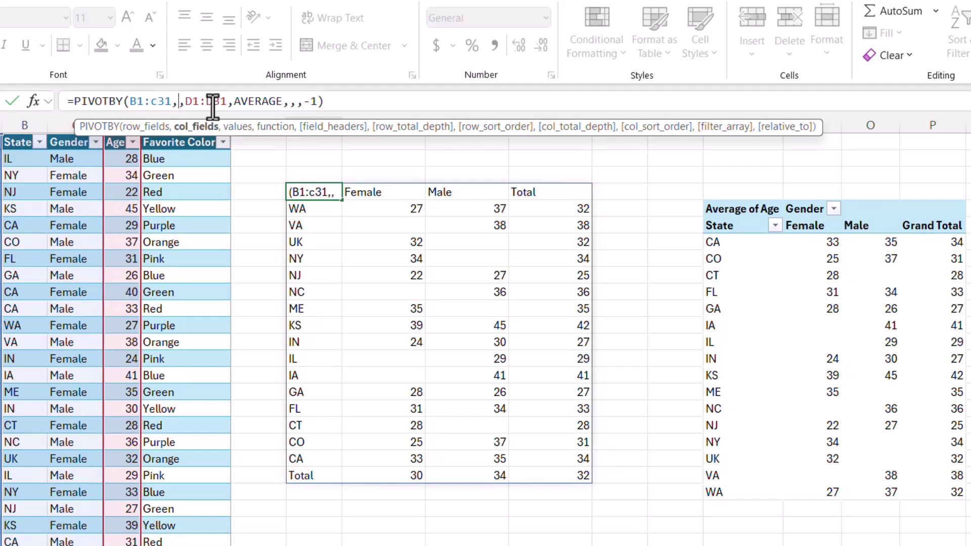
{"action": "key", "text": "Return"}
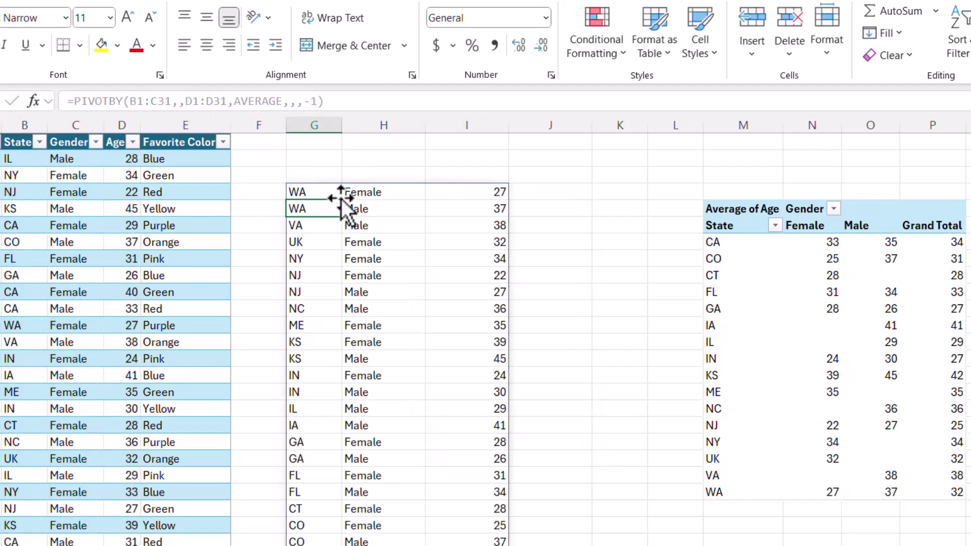
Step: Show the PivotTable's field list and move Gender from Columns to Rows, below State
{"action": "left_click", "coordinate": [744, 258]}
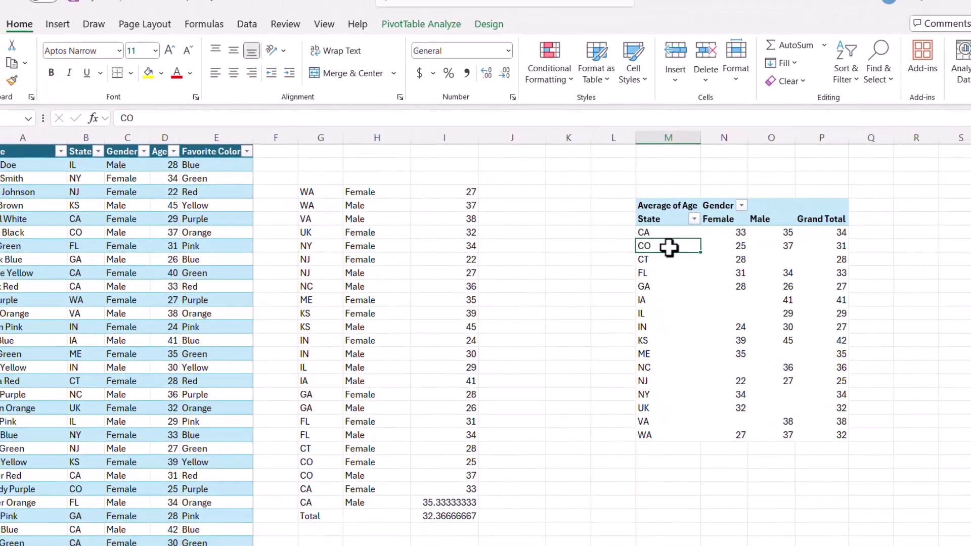
{"action": "right_click", "coordinate": [671, 247]}
{"action": "left_click", "coordinate": [694, 518]}
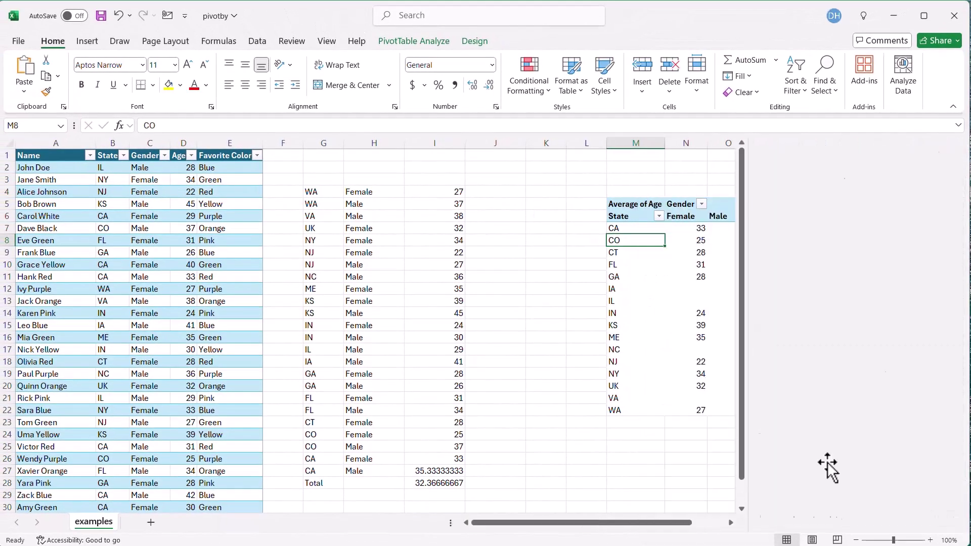
{"action": "left_click_drag", "start_coordinate": [895, 391], "coordinate": [806, 475]}
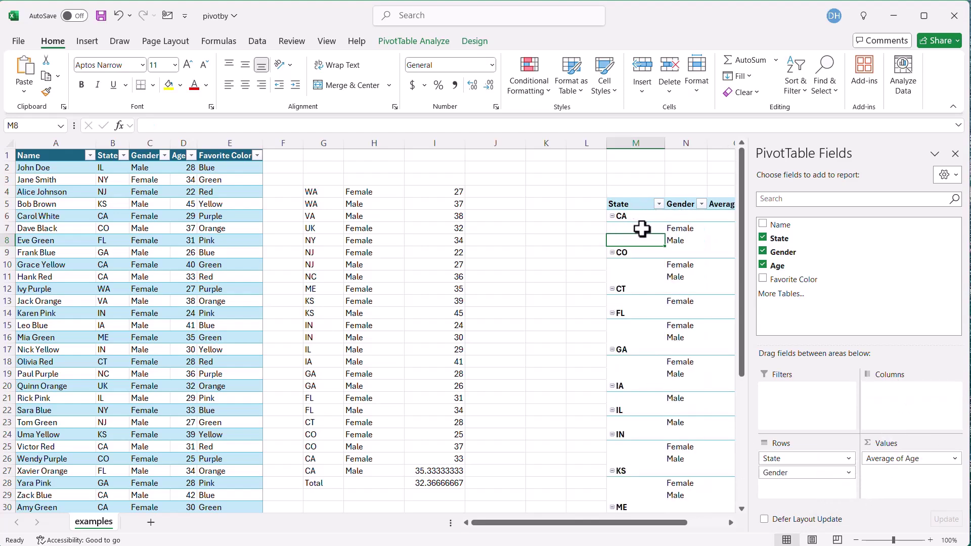
Step: Sort the PivotTable's State and Gender fields Z to A and close its field list
{"action": "left_click", "coordinate": [659, 204]}
{"action": "left_click", "coordinate": [537, 236]}
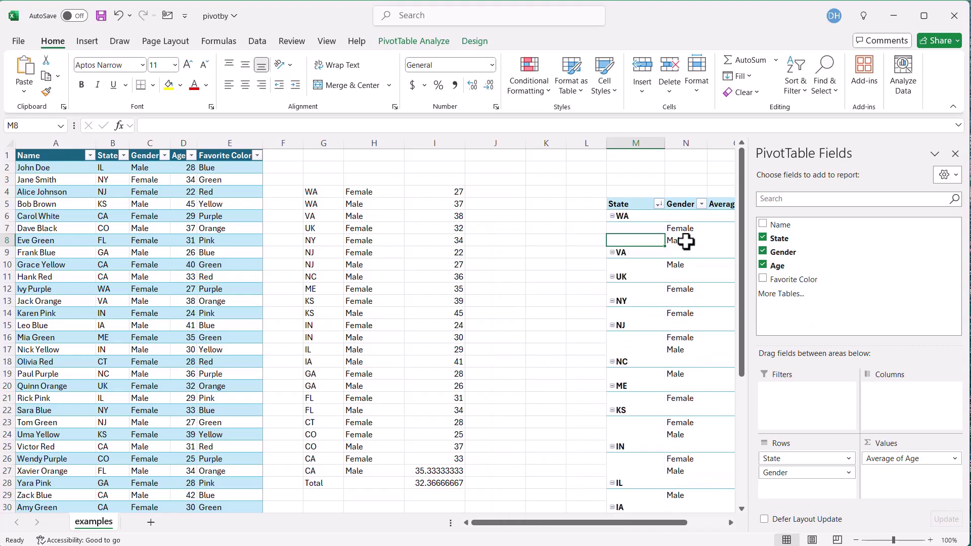
{"action": "left_click", "coordinate": [955, 153]}
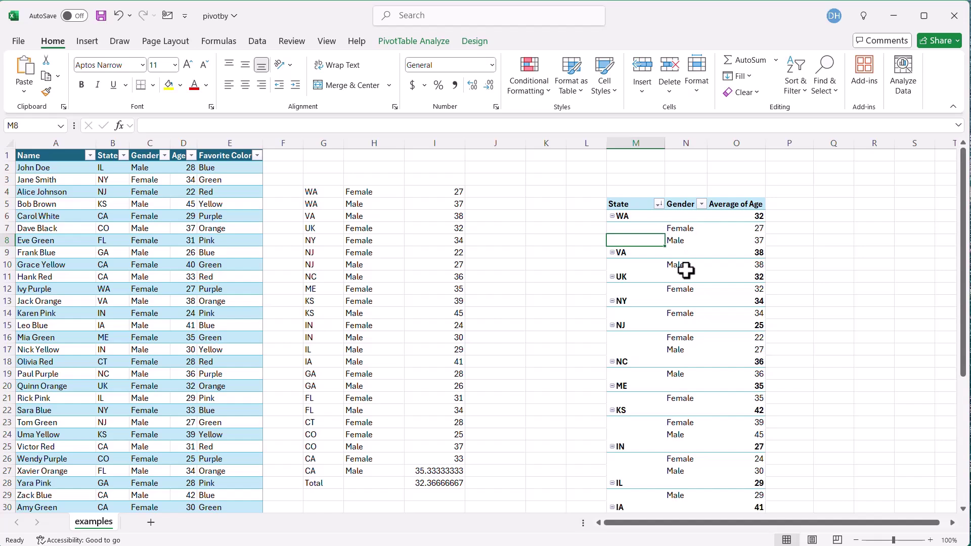
{"action": "left_click", "coordinate": [331, 200]}
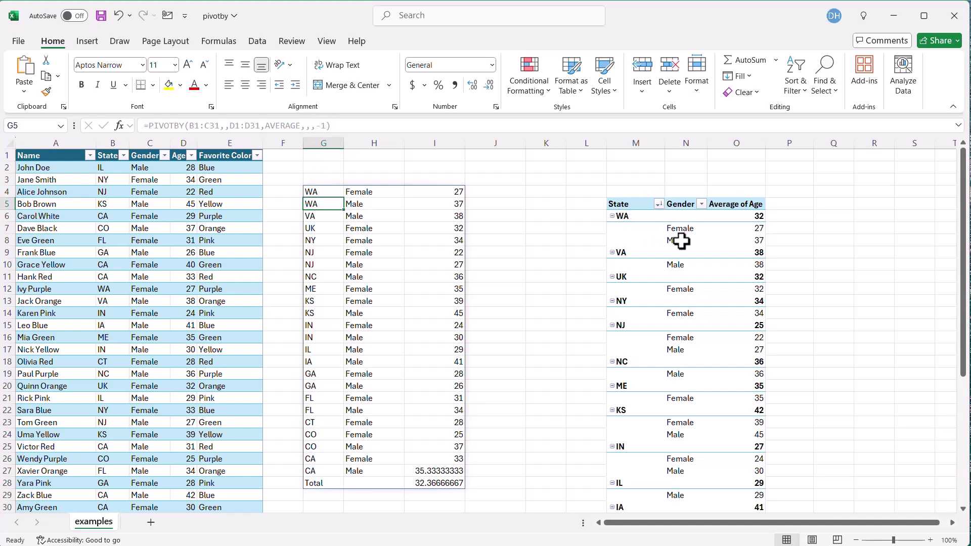
{"action": "left_click", "coordinate": [702, 204]}
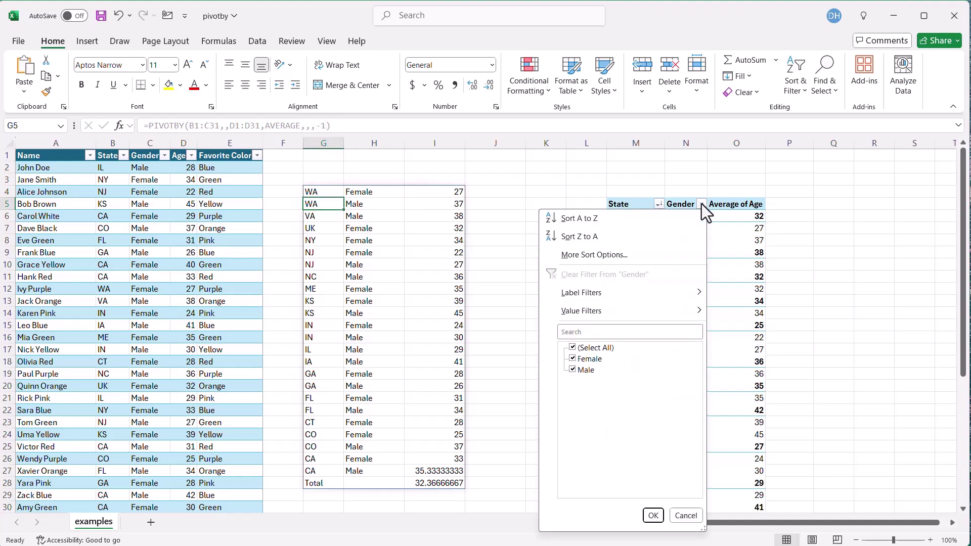
{"action": "left_click", "coordinate": [624, 238]}
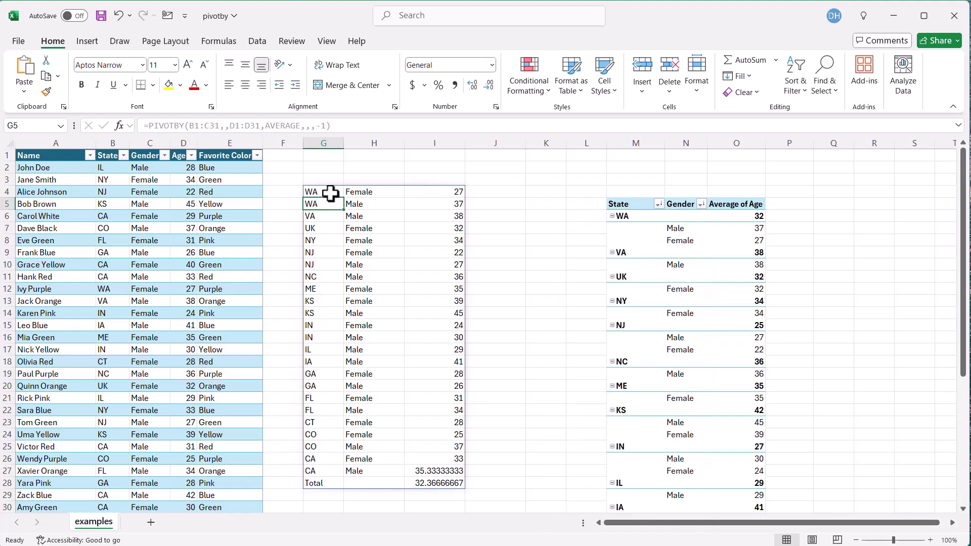
Step: Set row_sort_order in G4's PIVOTBY formula to the array {-1,-2} and commit it
{"action": "left_click", "coordinate": [330, 193]}
{"action": "left_click", "coordinate": [317, 126]}
{"action": "type", "text": "-"}
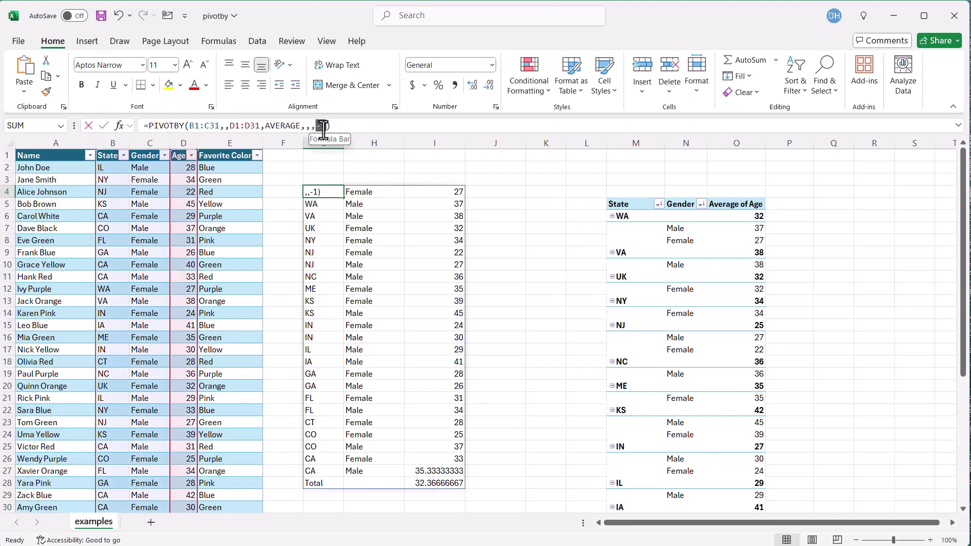
{"action": "double_click", "coordinate": [322, 126]}
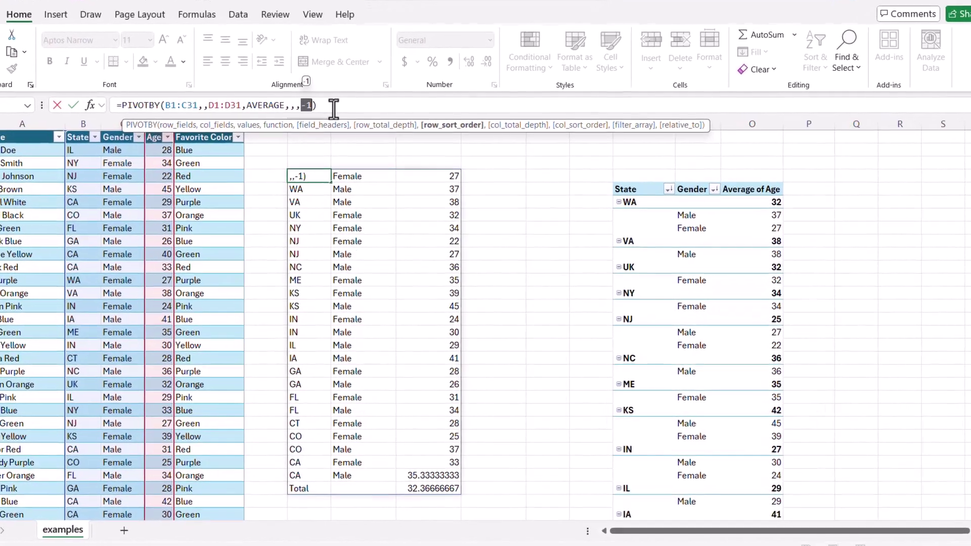
{"action": "type", "text": "{"}
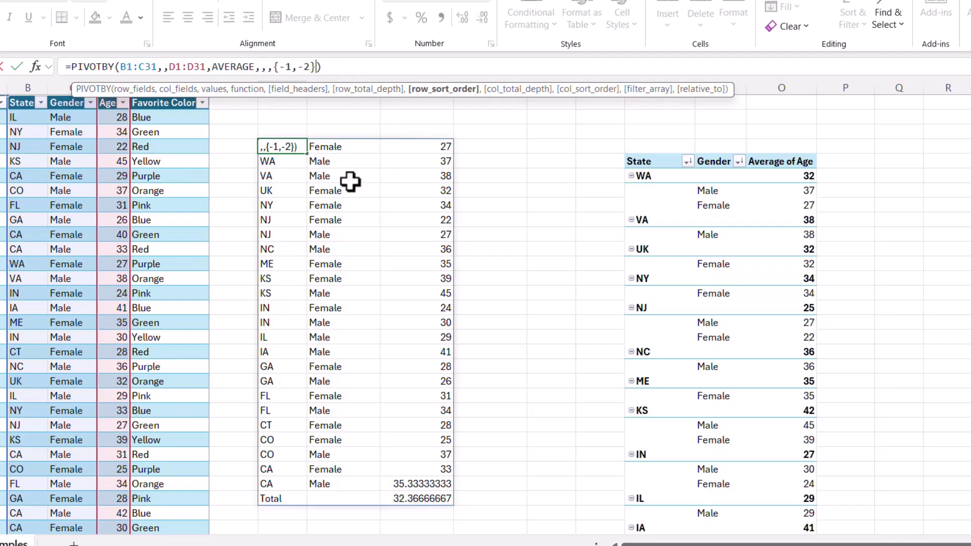
{"action": "key", "text": "Return"}
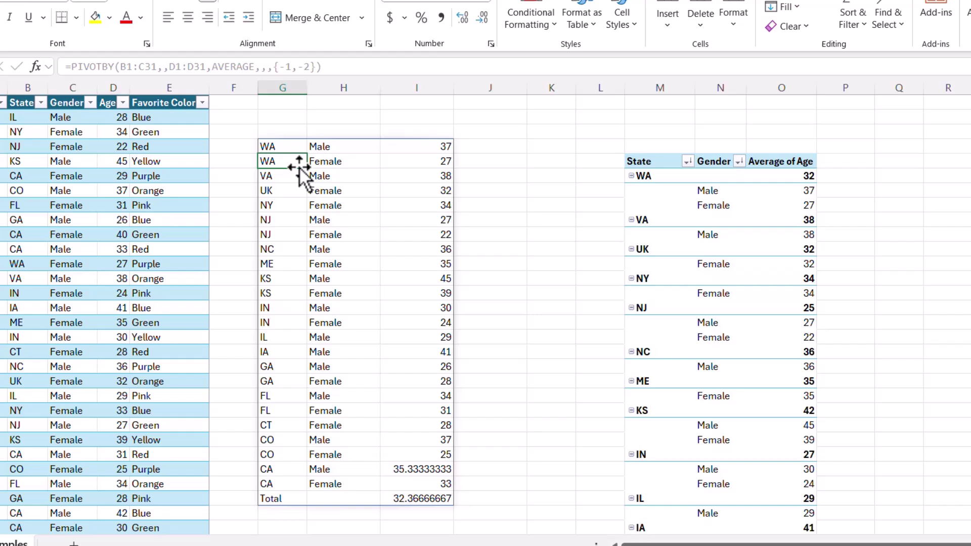
Step: Remove the row_sort_order array from G4's PIVOTBY formula and continue to the col_total_depth argument
{"action": "left_click", "coordinate": [295, 148]}
{"action": "left_click_drag", "start_coordinate": [331, 66], "coordinate": [271, 67]}
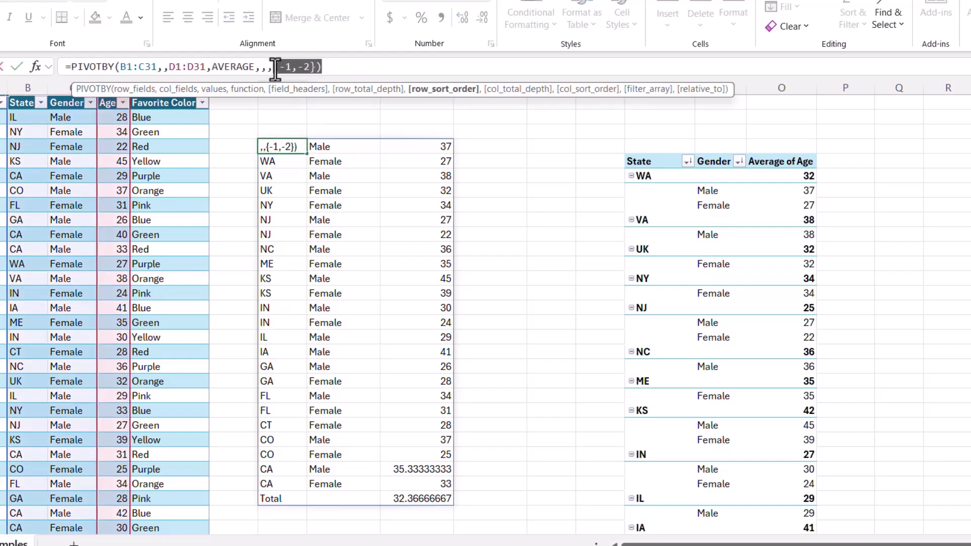
{"action": "key", "text": "BackSpace"}
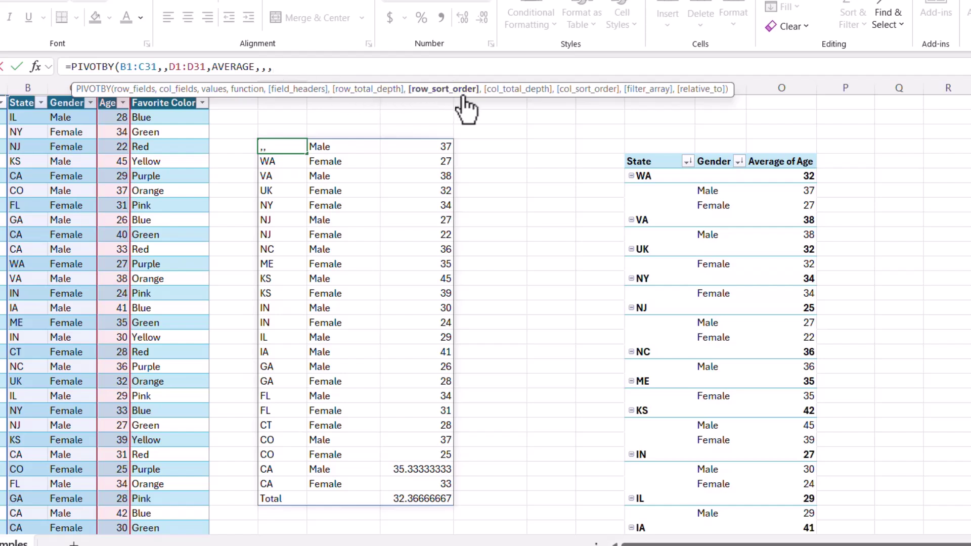
{"action": "type", "text": ","}
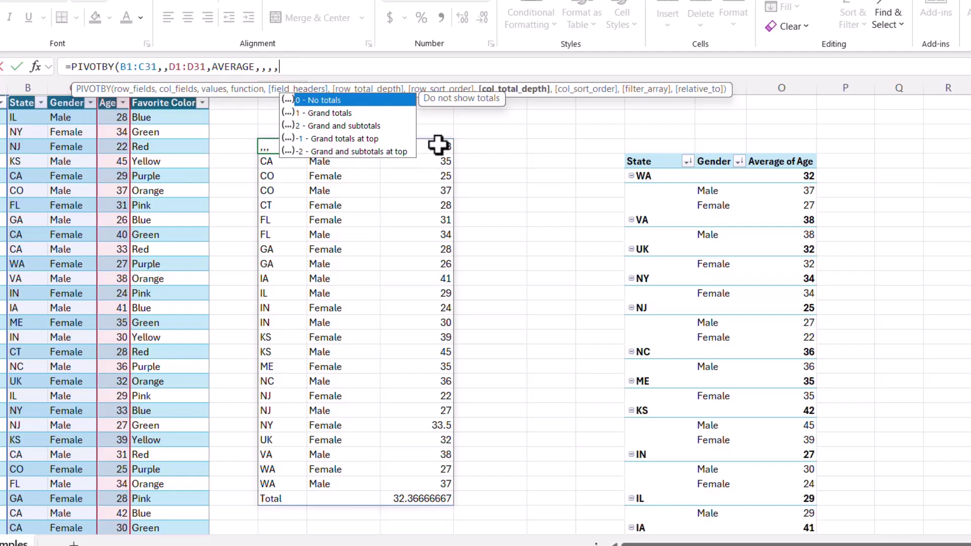
Step: Try col_total_depth as -1 - Grand totals at top and as 0 - No totals in G4's PIVOTBY formula, and clear the value
{"action": "double_click", "coordinate": [332, 139]}
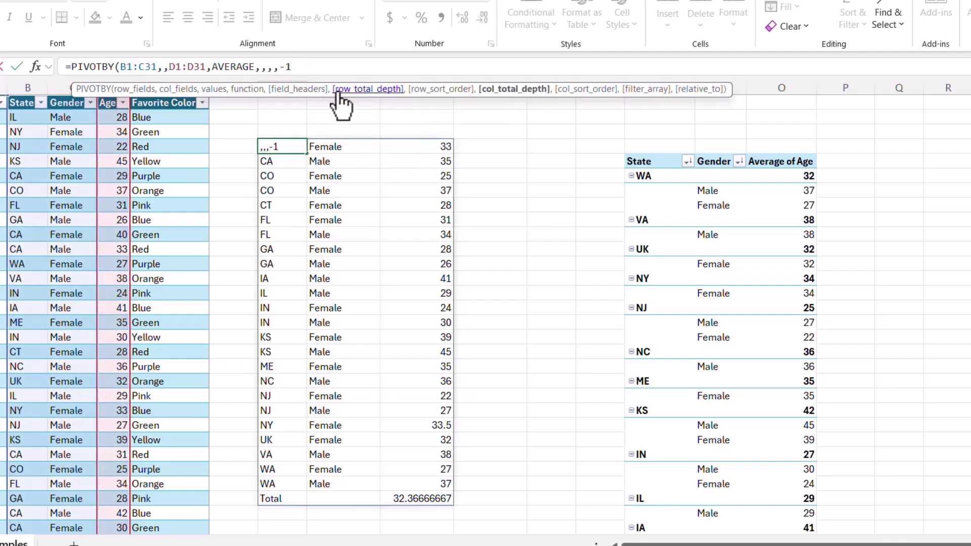
{"action": "key", "text": "BackSpace"}
{"action": "key", "text": "BackSpace"}
{"action": "type", "text": "0"}
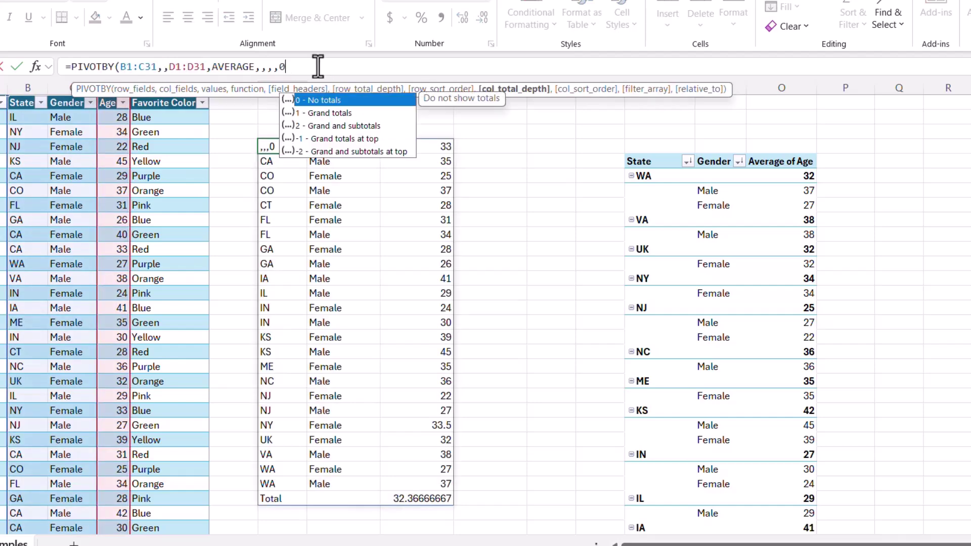
{"action": "key", "text": "Return"}
{"action": "key", "text": "Up"}
{"action": "left_click", "coordinate": [316, 66]}
{"action": "key", "text": "BackSpace"}
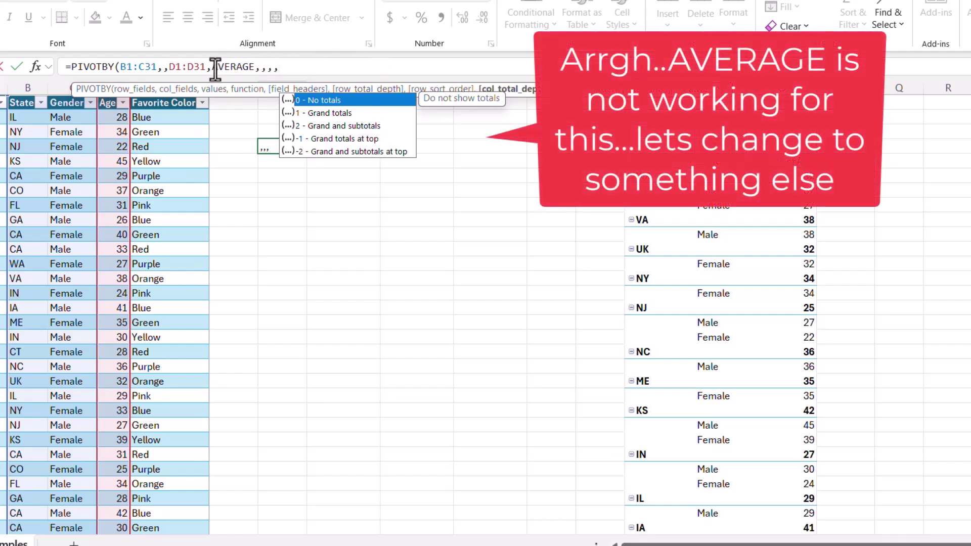
Step: Replace AVERAGE and the trailing empty arguments in G4's PIVOTBY formula with SUM and commit it
{"action": "left_click_drag", "start_coordinate": [214, 67], "coordinate": [327, 70]}
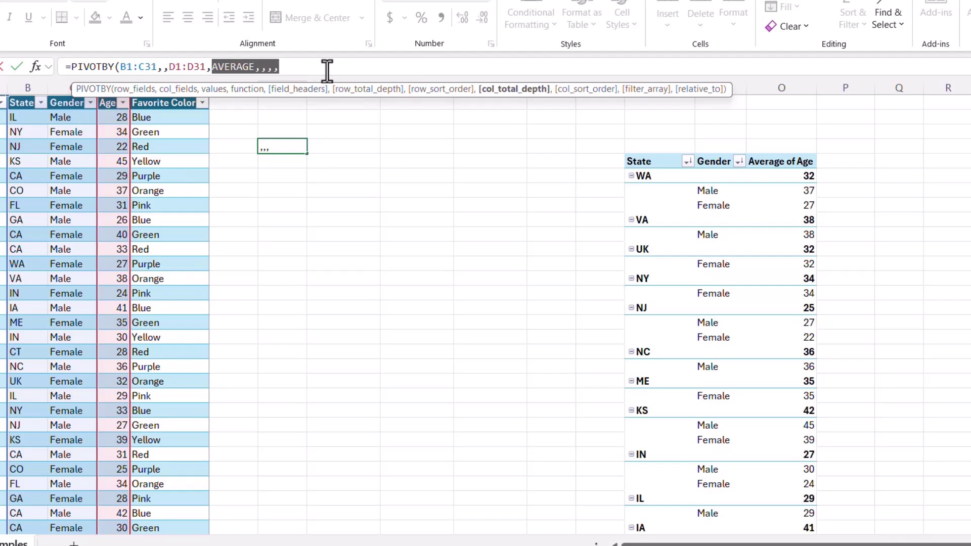
{"action": "key", "text": "BackSpace"}
{"action": "type", "text": "sum"}
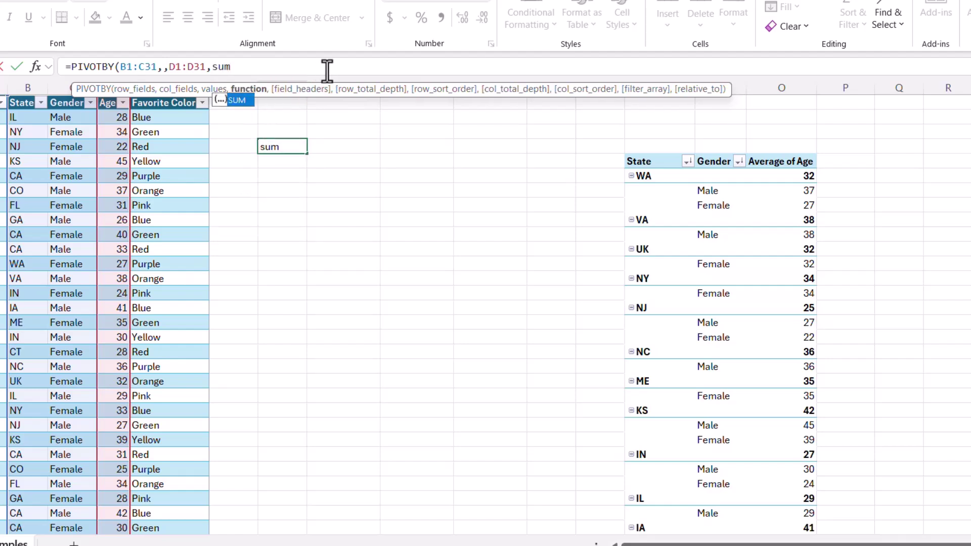
{"action": "key", "text": "Tab"}
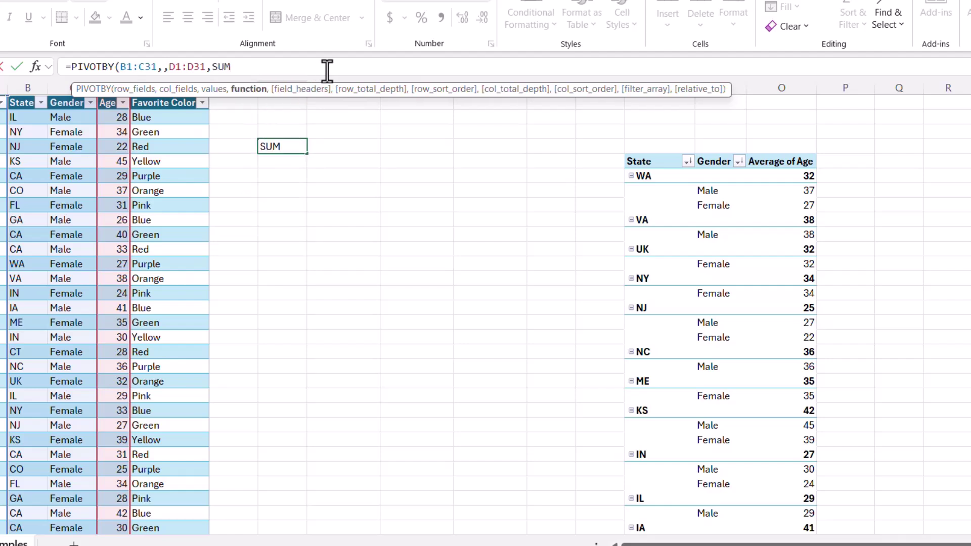
{"action": "type", "text": ","}
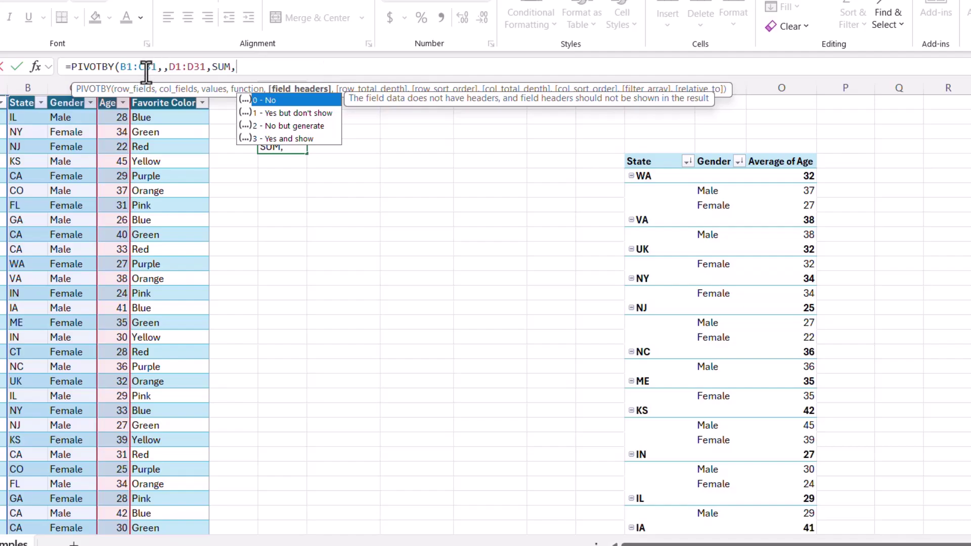
{"action": "left_click_drag", "start_coordinate": [80, 90], "coordinate": [232, 0]}
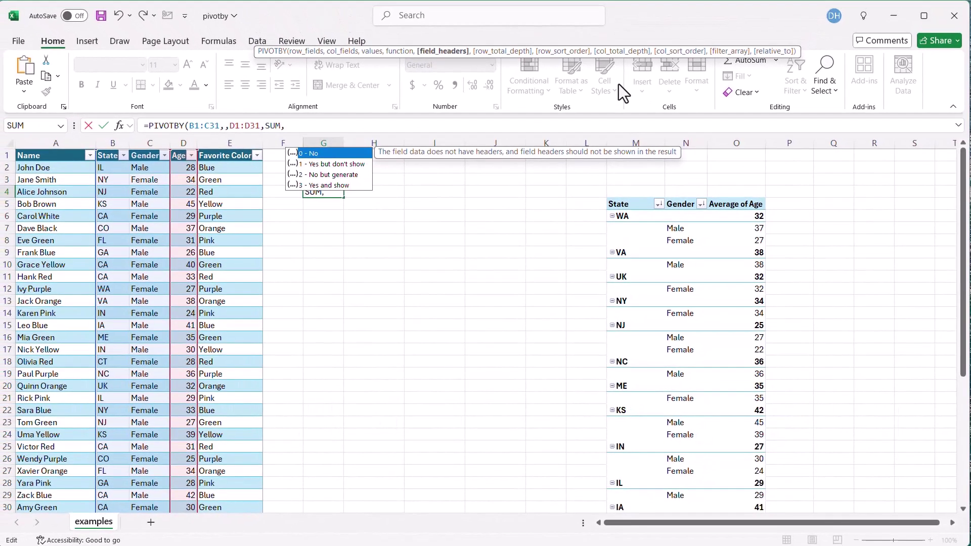
{"action": "type", "text": ",,,"}
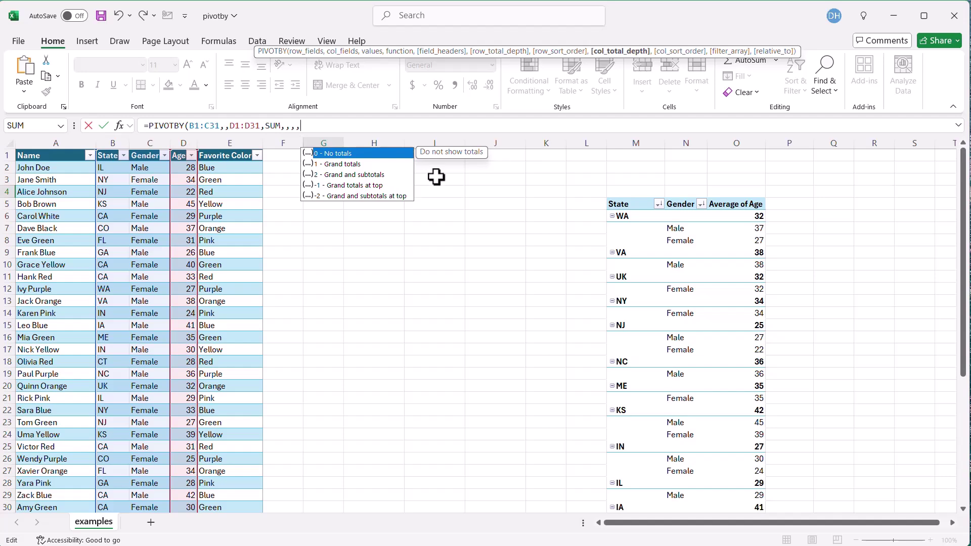
{"action": "key", "text": "BackSpace"}
{"action": "key", "text": "BackSpace"}
{"action": "key", "text": "BackSpace"}
{"action": "key", "text": "BackSpace"}
{"action": "key", "text": "Return"}
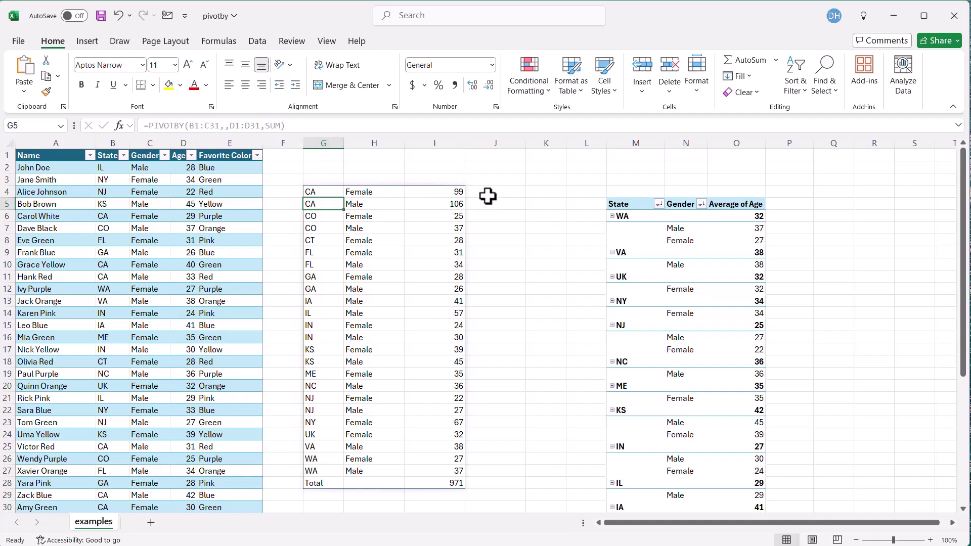
Step: Set col_fields to C1:C31 and row_fields to B1:B31 in G4's PIVOTBY formula and commit it
{"action": "left_click", "coordinate": [325, 192]}
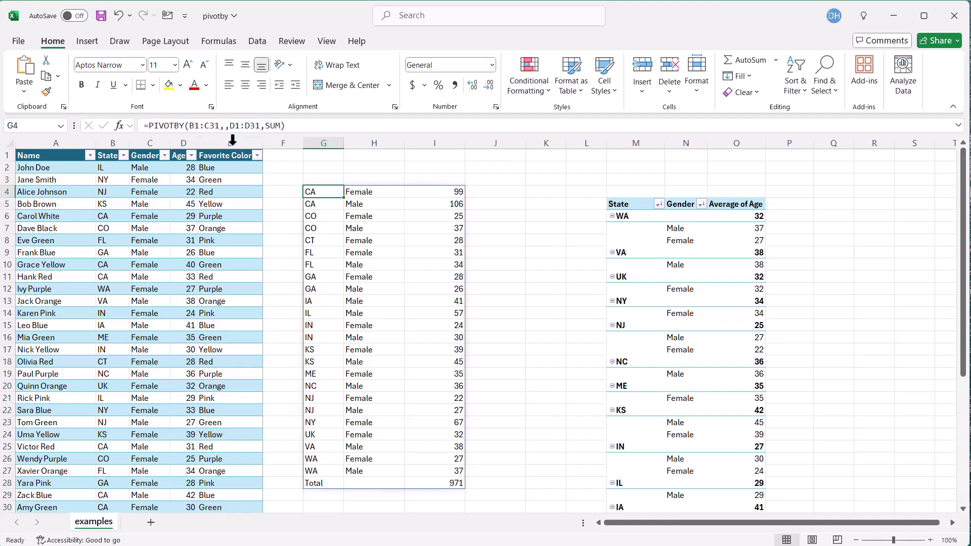
{"action": "left_click", "coordinate": [220, 125]}
{"action": "type", "text": ","}
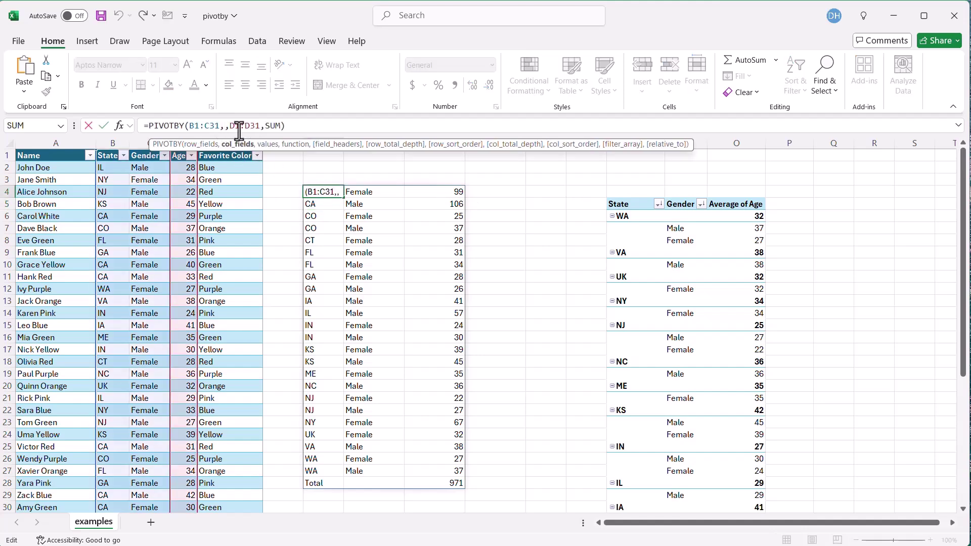
{"action": "type", "text": "c1"}
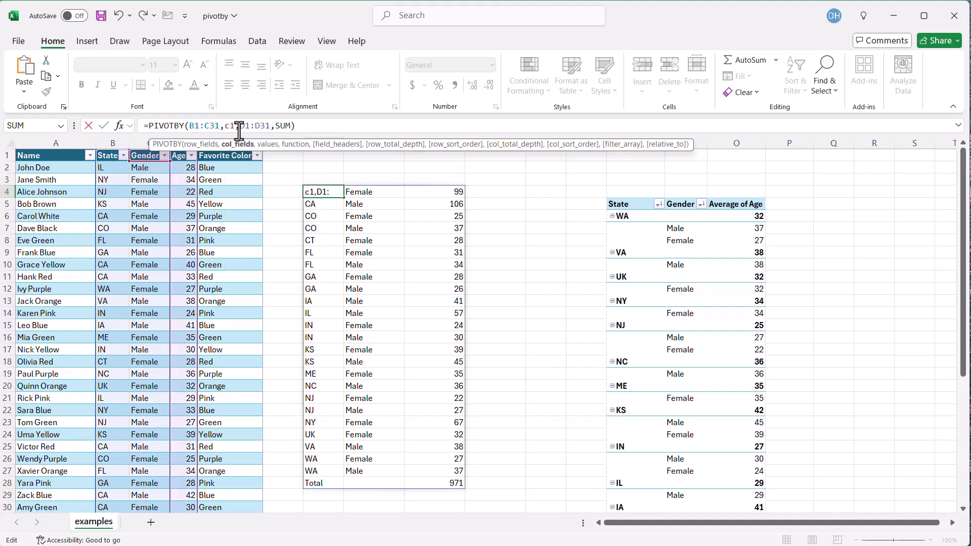
{"action": "type", "text": ":c31,"}
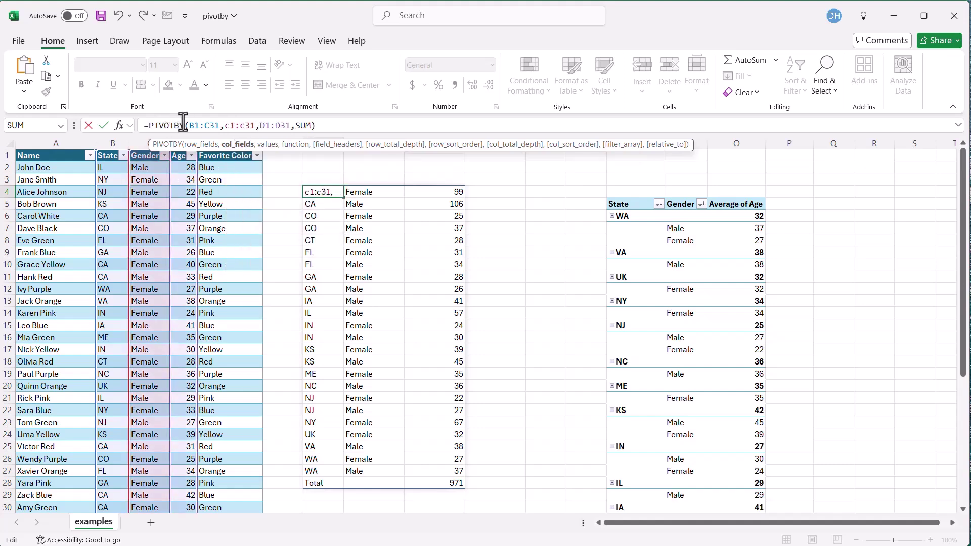
{"action": "left_click", "coordinate": [209, 127]}
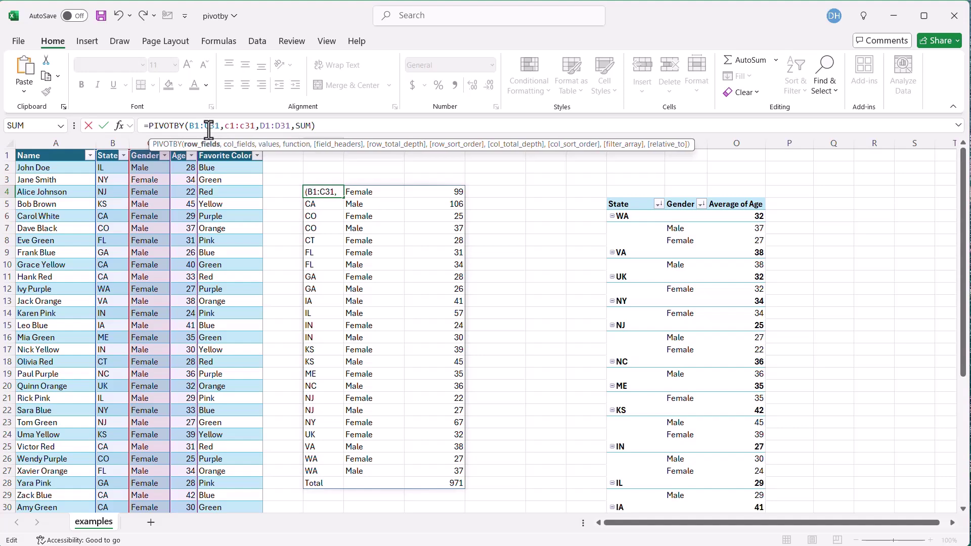
{"action": "key", "text": "BackSpace"}
{"action": "type", "text": "b"}
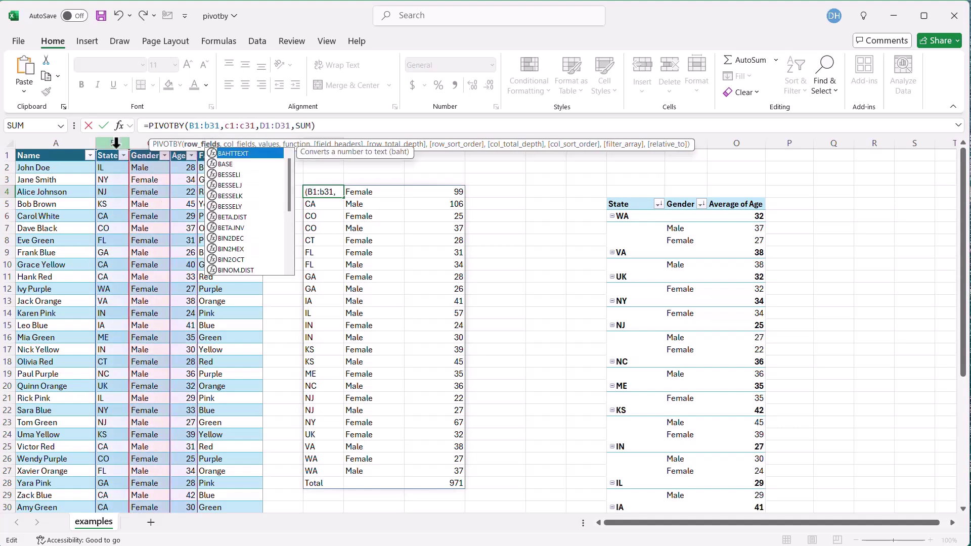
{"action": "key", "text": "Return"}
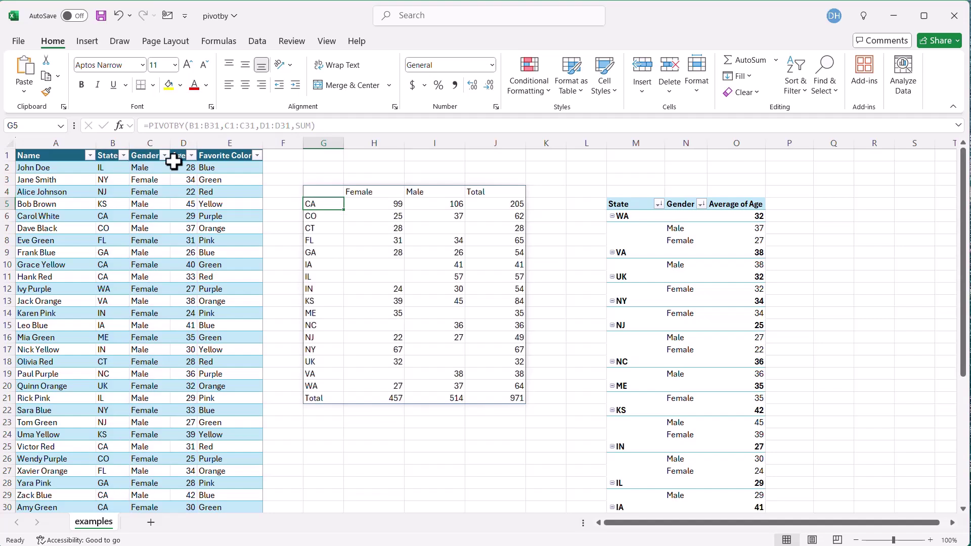
Step: Show the PivotTable's field list and move the Gender field from Rows to Columns
{"action": "left_click", "coordinate": [684, 230]}
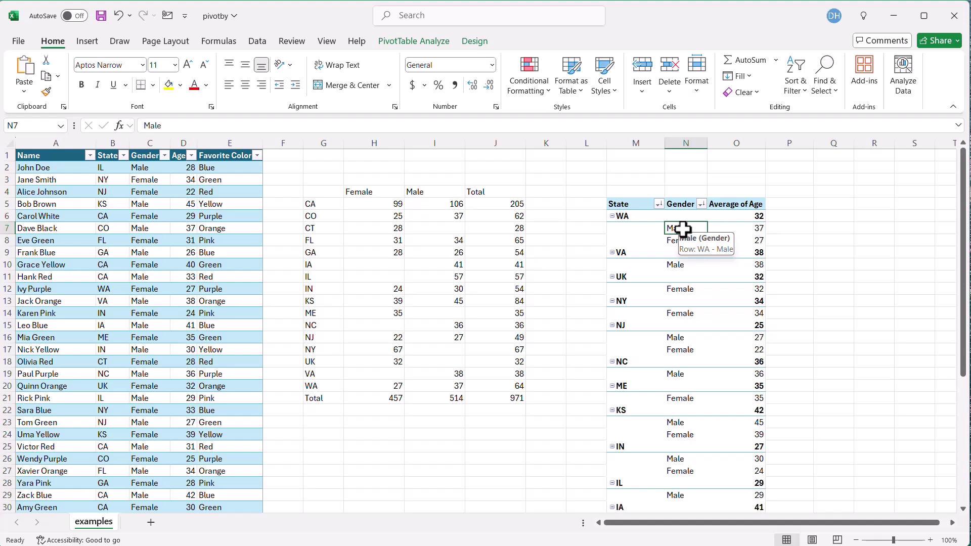
{"action": "right_click", "coordinate": [682, 229]}
{"action": "left_click", "coordinate": [737, 505]}
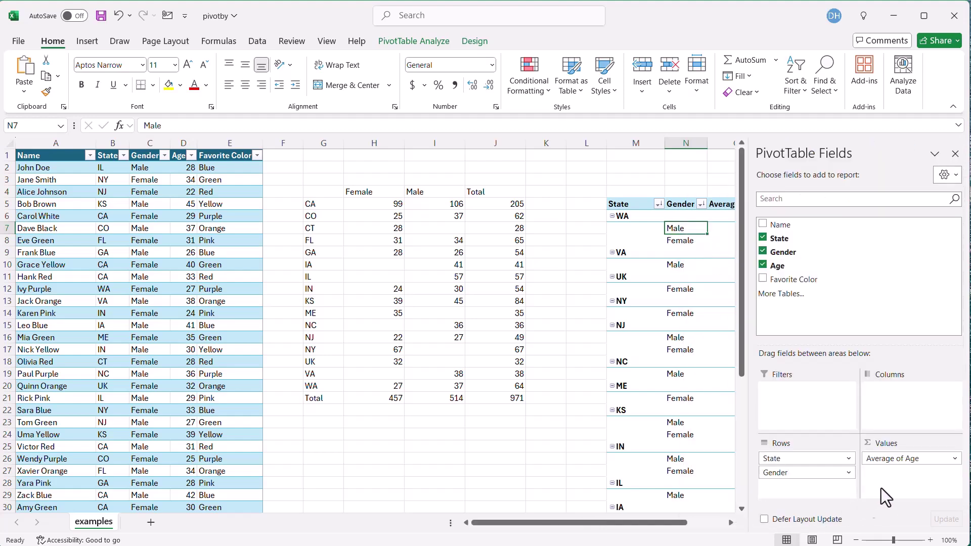
{"action": "left_click_drag", "start_coordinate": [823, 472], "coordinate": [893, 390]}
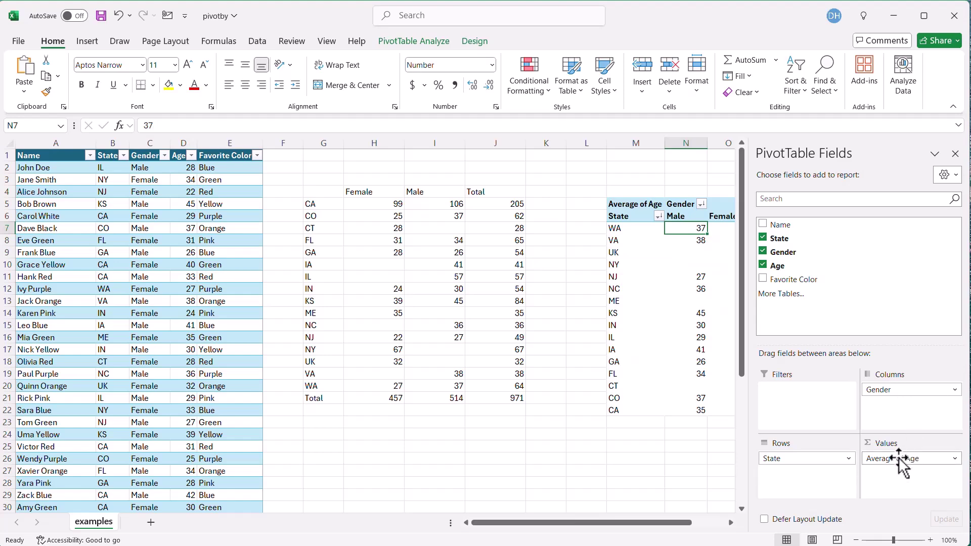
{"action": "left_click", "coordinate": [926, 459]}
{"action": "left_click", "coordinate": [926, 450]}
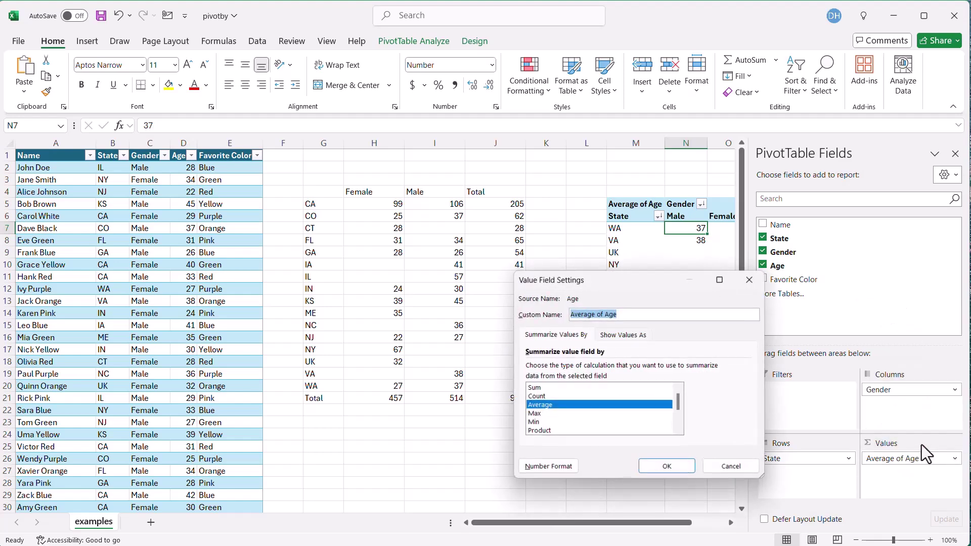
{"action": "left_click", "coordinate": [553, 388]}
{"action": "left_click", "coordinate": [707, 464]}
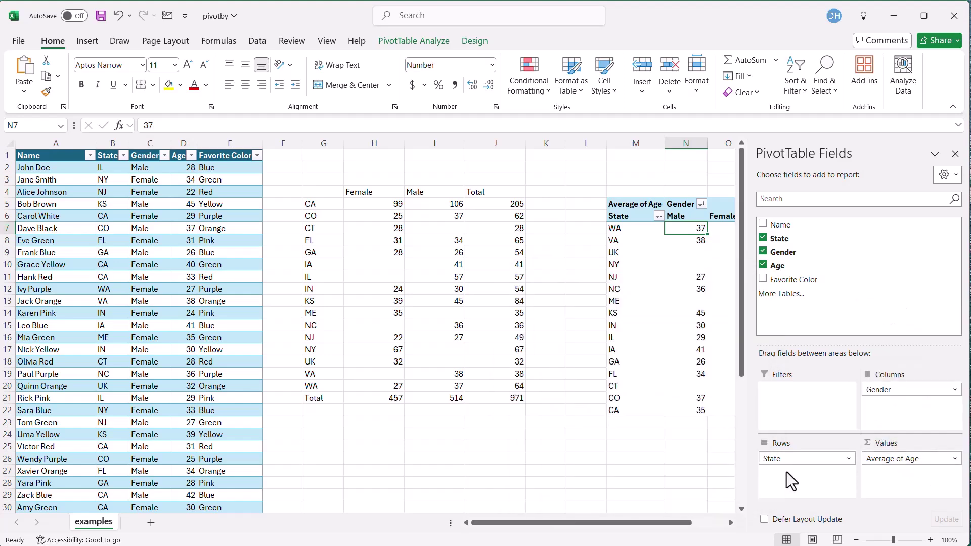
Step: Close the PivotTable's field list and change the function in G4's PIVOTBY formula to AVERAGE
{"action": "left_click", "coordinate": [954, 154]}
{"action": "left_click", "coordinate": [374, 204]}
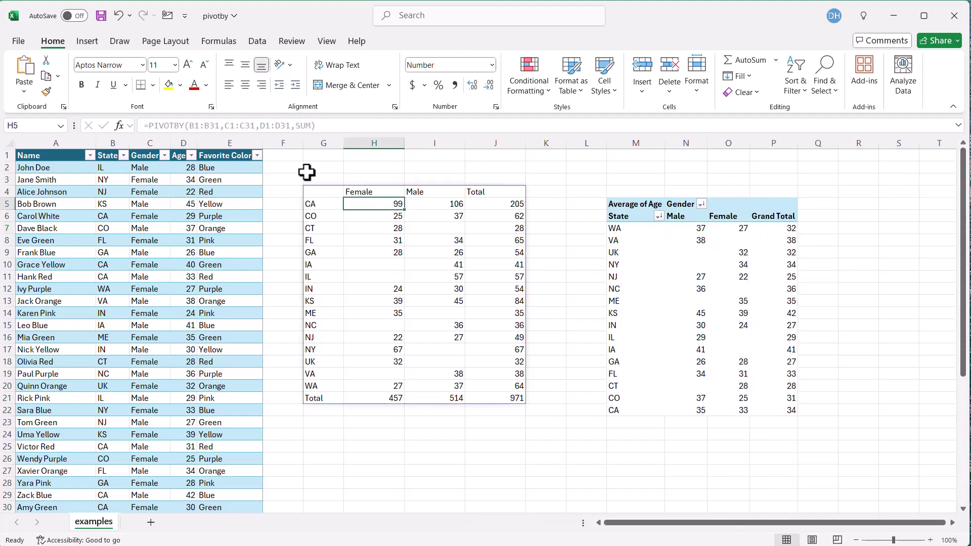
{"action": "left_click", "coordinate": [314, 194]}
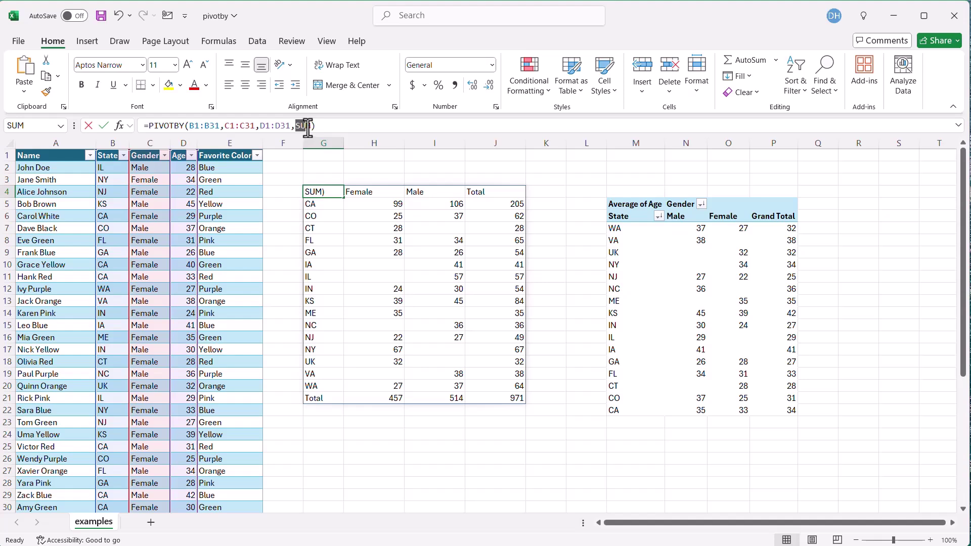
{"action": "type", "text": "aver"}
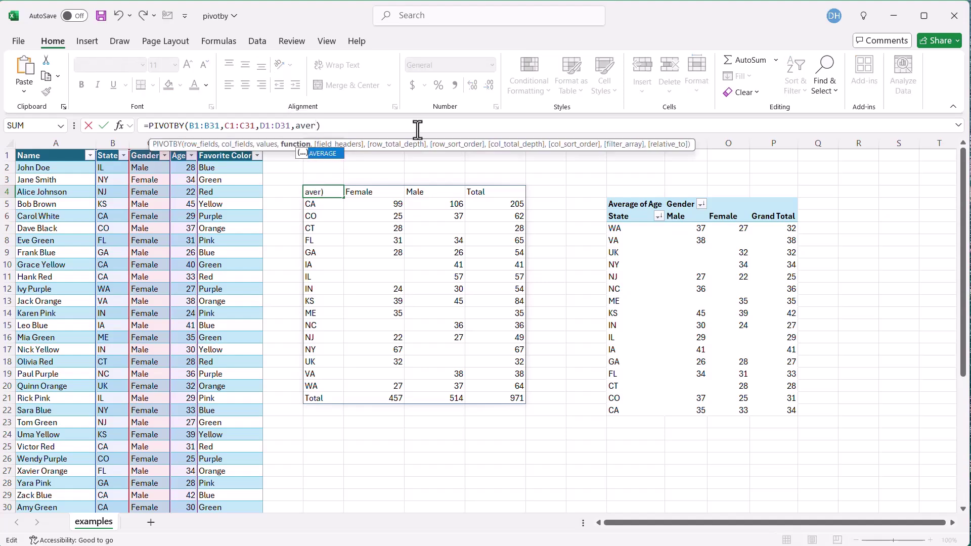
{"action": "double_click", "coordinate": [331, 154]}
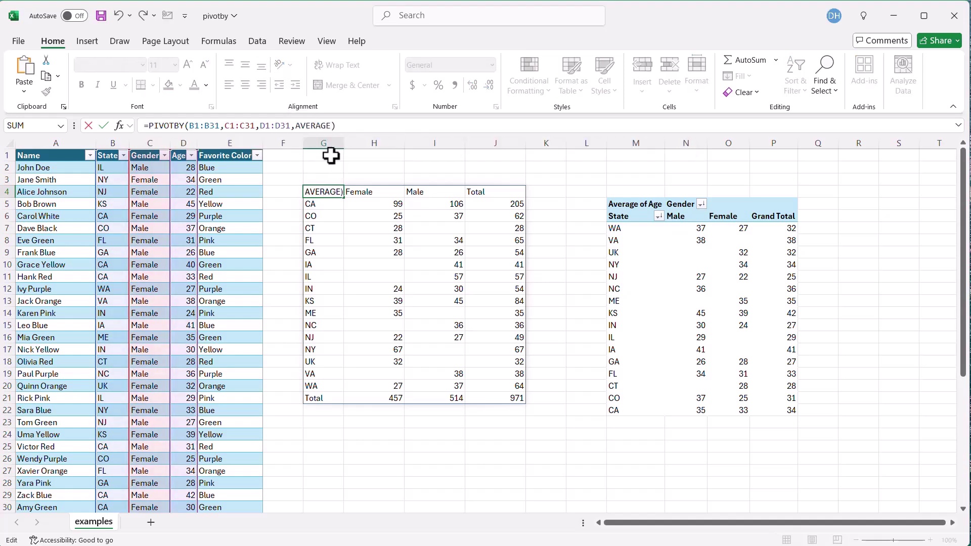
{"action": "key", "text": "Return"}
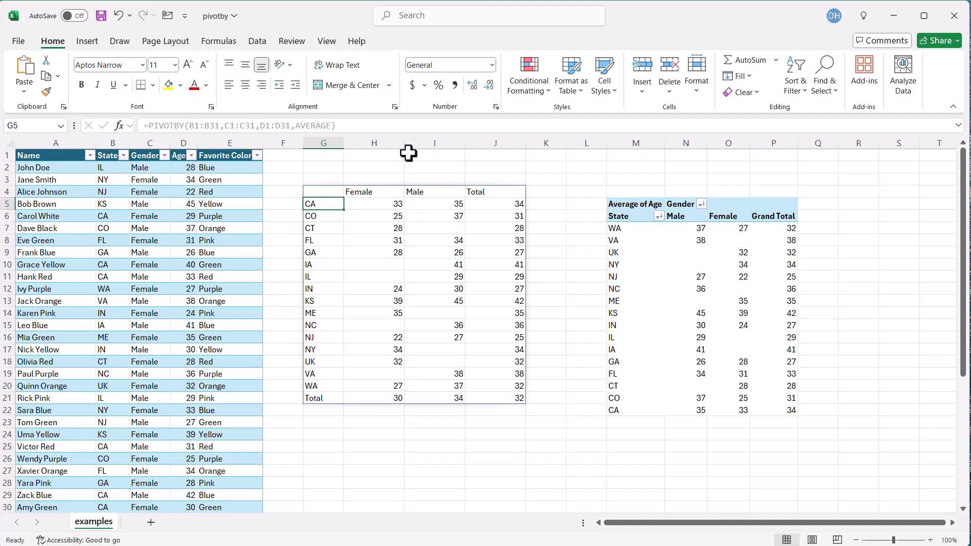
Step: Set col_total_depth in G4's PIVOTBY formula to -1 - Grand totals at top, commit it and select column H
{"action": "left_click", "coordinate": [331, 193]}
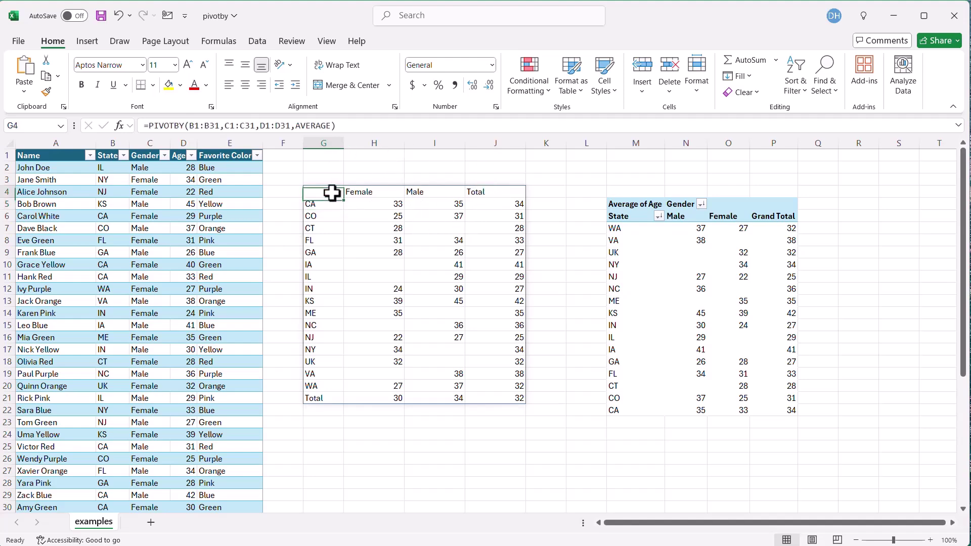
{"action": "left_click", "coordinate": [344, 125]}
{"action": "key", "text": "BackSpace"}
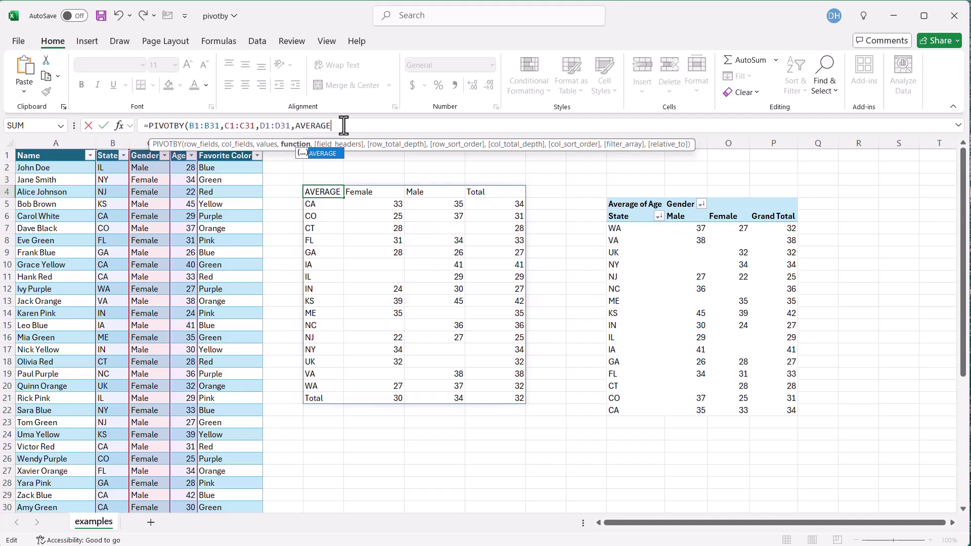
{"action": "type", "text": ",,,,"}
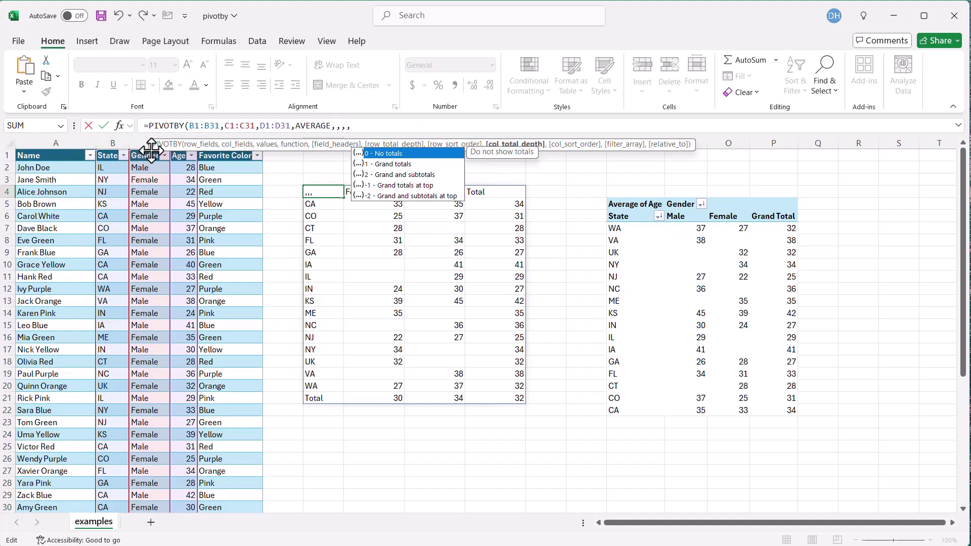
{"action": "left_click_drag", "start_coordinate": [152, 145], "coordinate": [243, 61]}
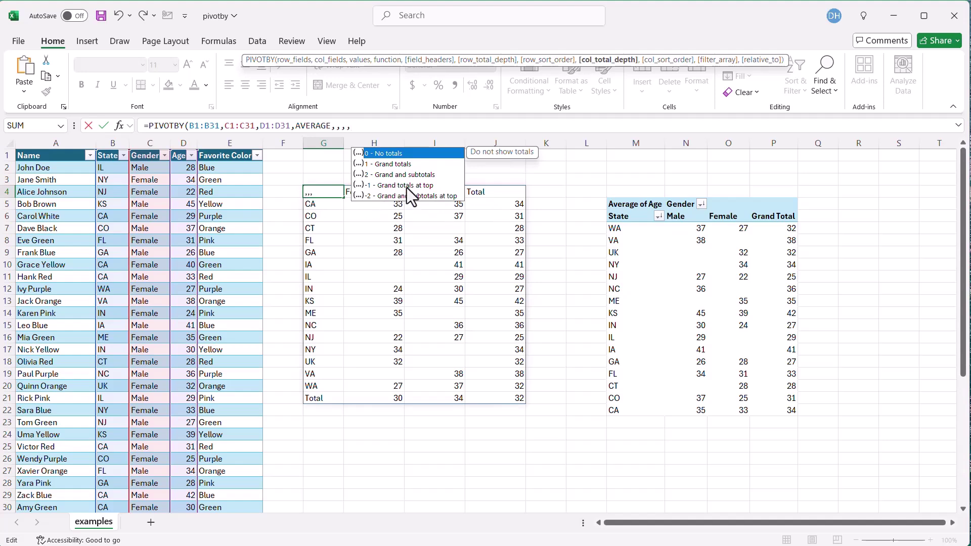
{"action": "double_click", "coordinate": [388, 185]}
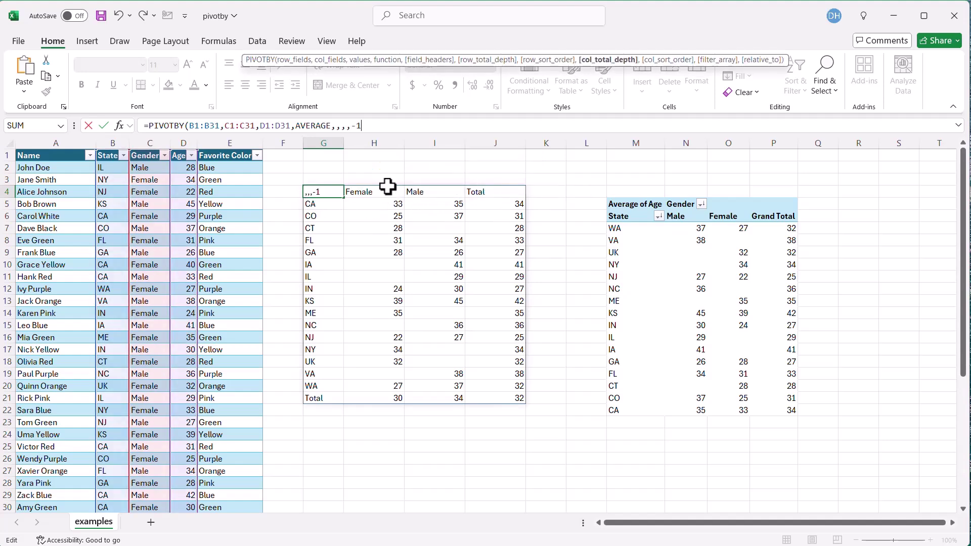
{"action": "type", "text": ")"}
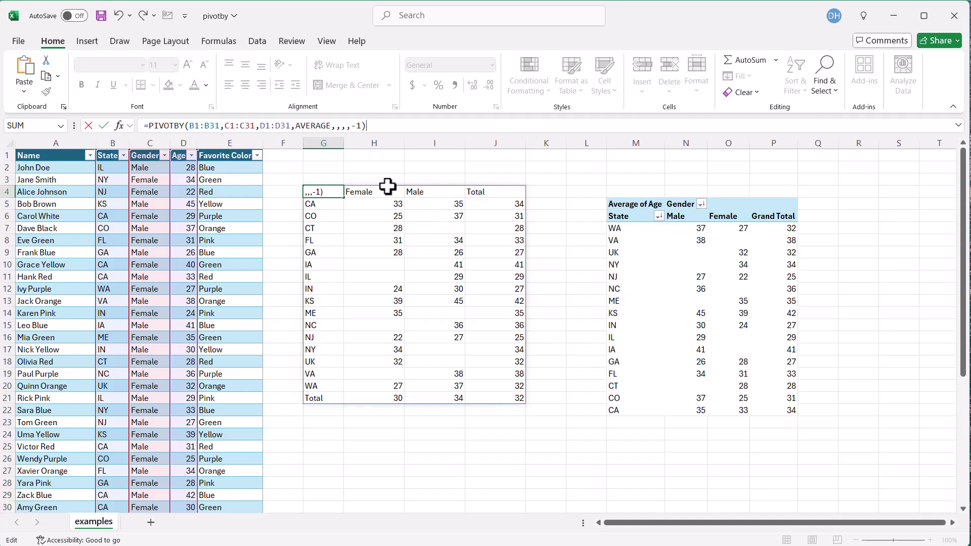
{"action": "key", "text": "Return"}
{"action": "left_click", "coordinate": [385, 143]}
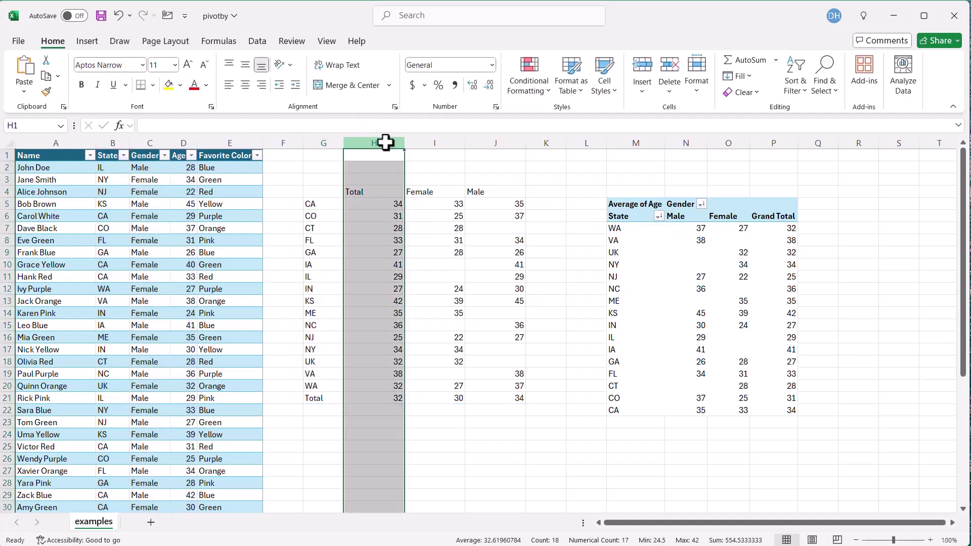
Step: Try to relabel the PivotTable's Male column header in N6 as Grand Total, and undo the change
{"action": "left_click", "coordinate": [777, 217]}
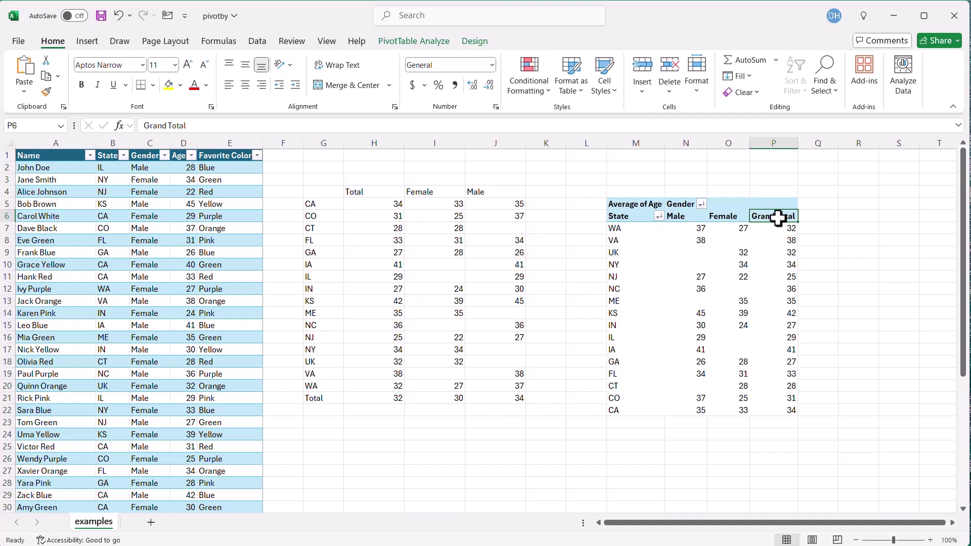
{"action": "left_click", "coordinate": [673, 217]}
{"action": "type", "text": "GRan"}
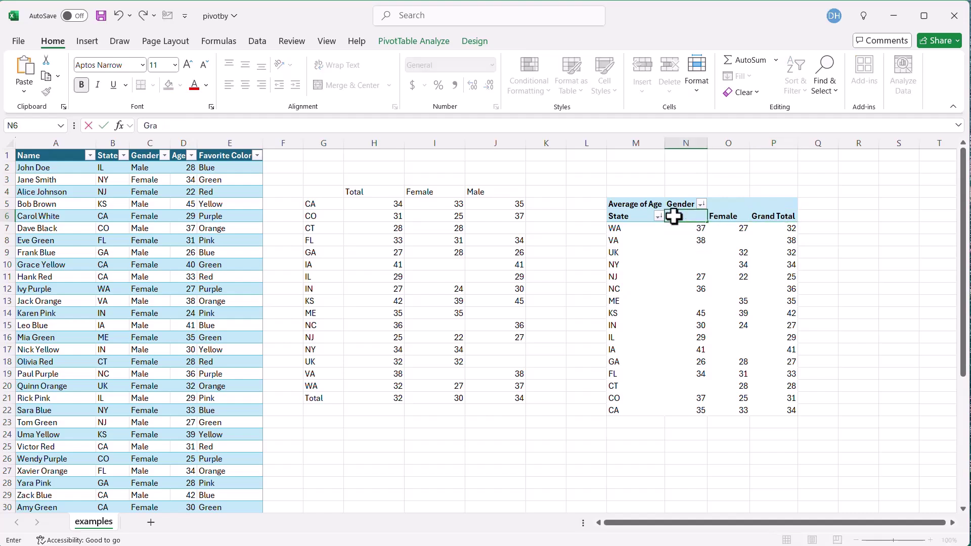
{"action": "type", "text": "d Total"}
{"action": "key", "text": "Return"}
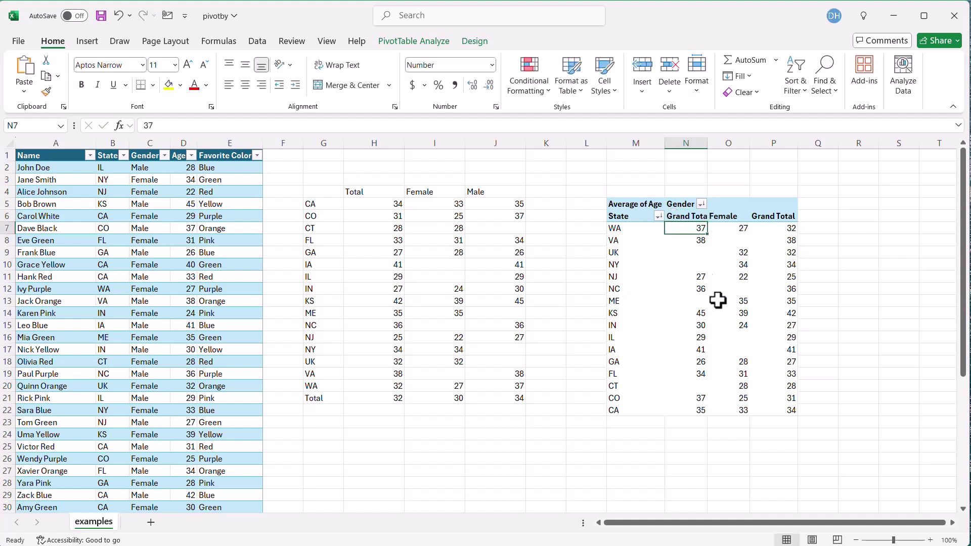
{"action": "mouse_move", "coordinate": [771, 402]}
{"action": "key", "text": "ctrl+z"}
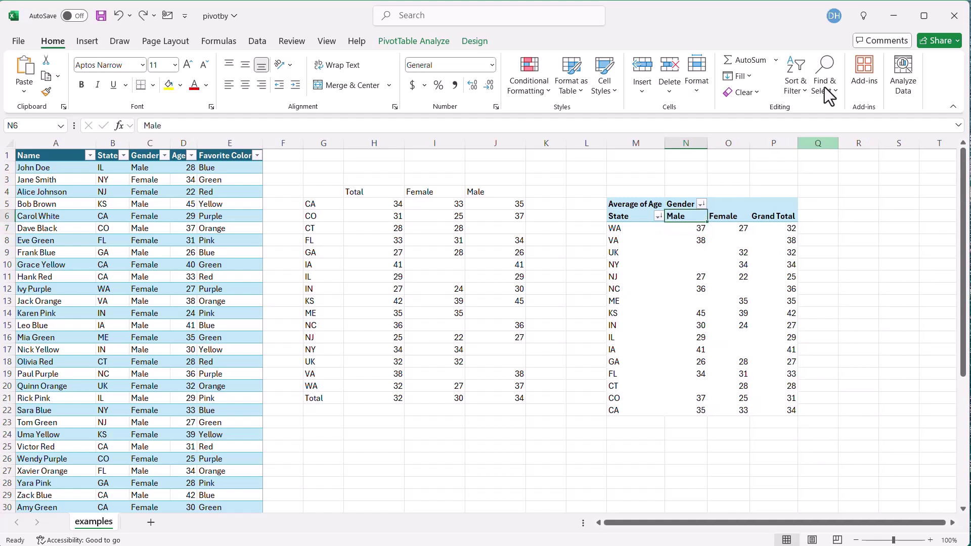
Step: Try to move the PivotTable's Grand Total column ahead of the Male column
{"action": "left_click", "coordinate": [775, 218]}
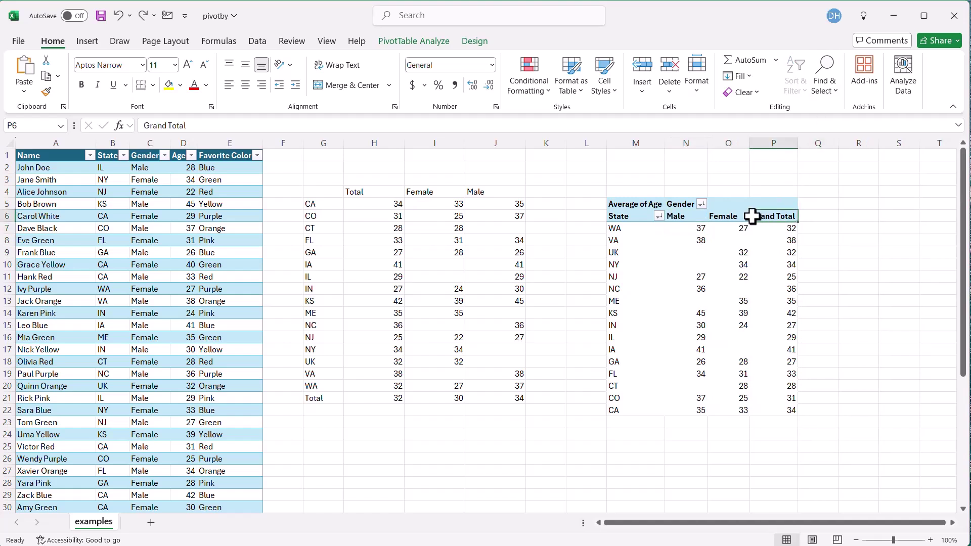
{"action": "left_click_drag", "start_coordinate": [748, 216], "coordinate": [601, 261]}
{"action": "key", "text": "Return"}
Step: In G4's PIVOTBY formula, leave col_total_depth empty, set col_sort_order to -1 and commit it
{"action": "left_click", "coordinate": [315, 191]}
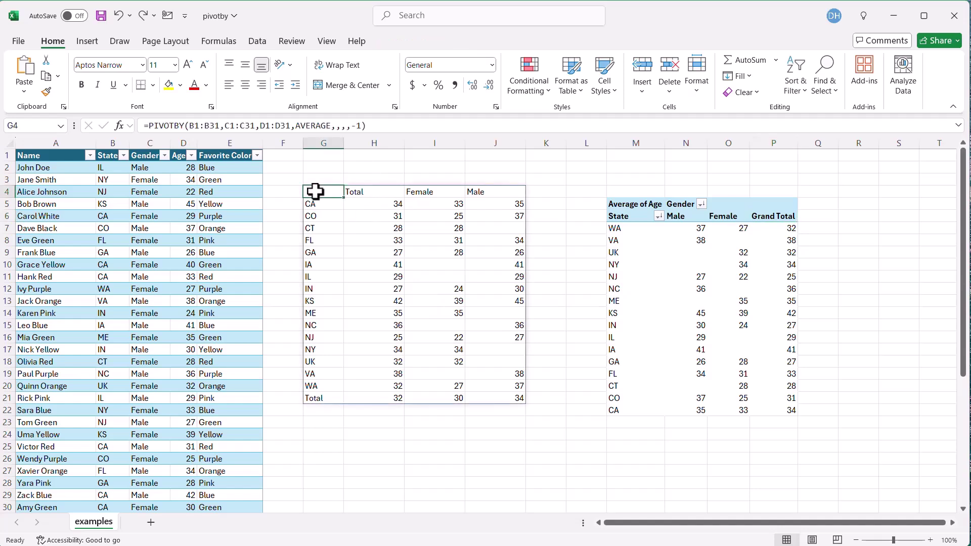
{"action": "left_click", "coordinate": [369, 125]}
{"action": "key", "text": "BackSpace"}
{"action": "key", "text": "BackSpace"}
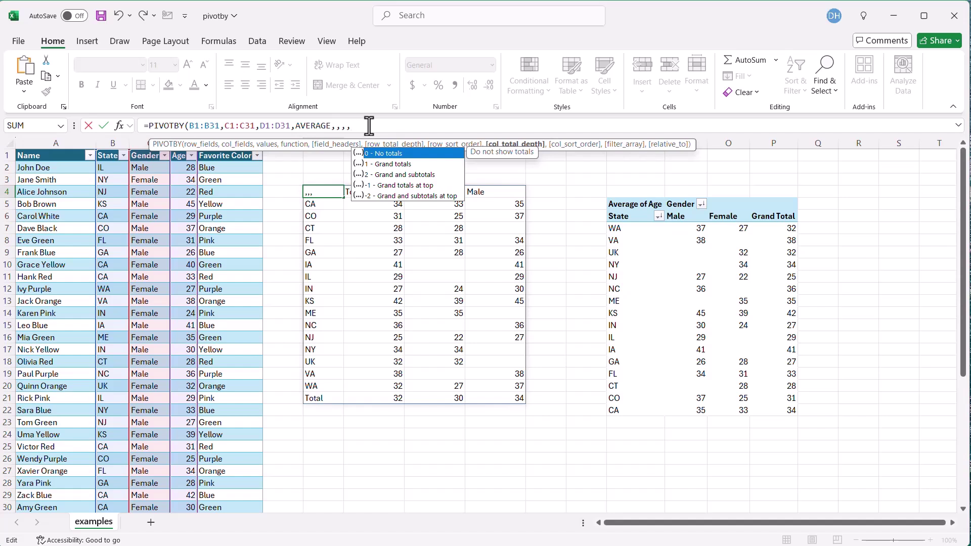
{"action": "type", "text": ","}
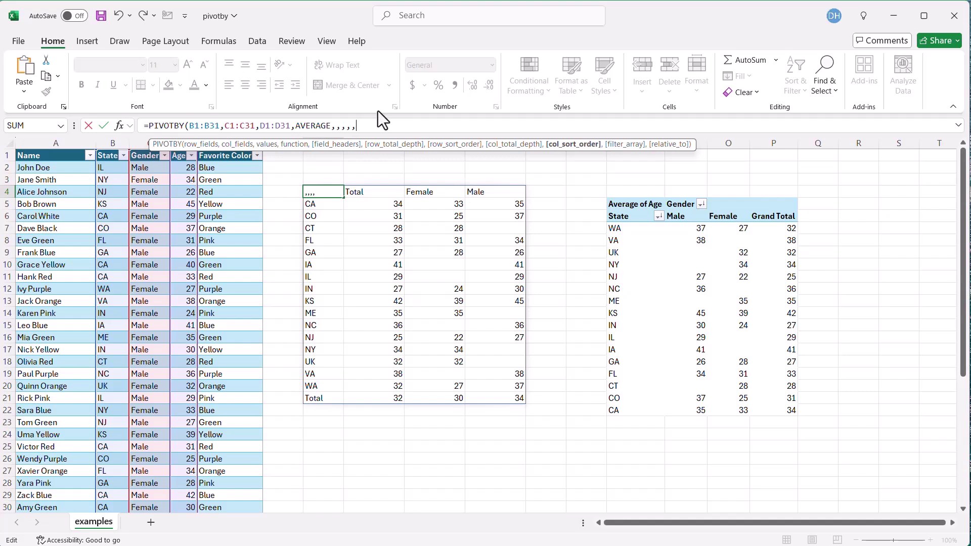
{"action": "type", "text": "-1"}
{"action": "key", "text": "Return"}
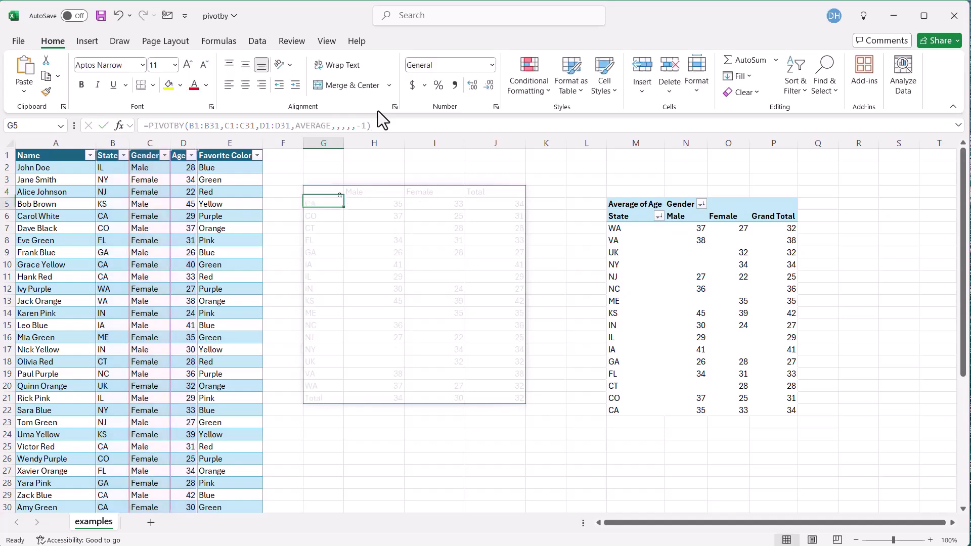
Step: Remove the col_sort_order value from G4's PIVOTBY formula and set filter_array to C2:C31<>"Male"
{"action": "left_click", "coordinate": [373, 128]}
{"action": "key", "text": "BackSpace"}
{"action": "key", "text": "BackSpace"}
{"action": "key", "text": "BackSpace"}
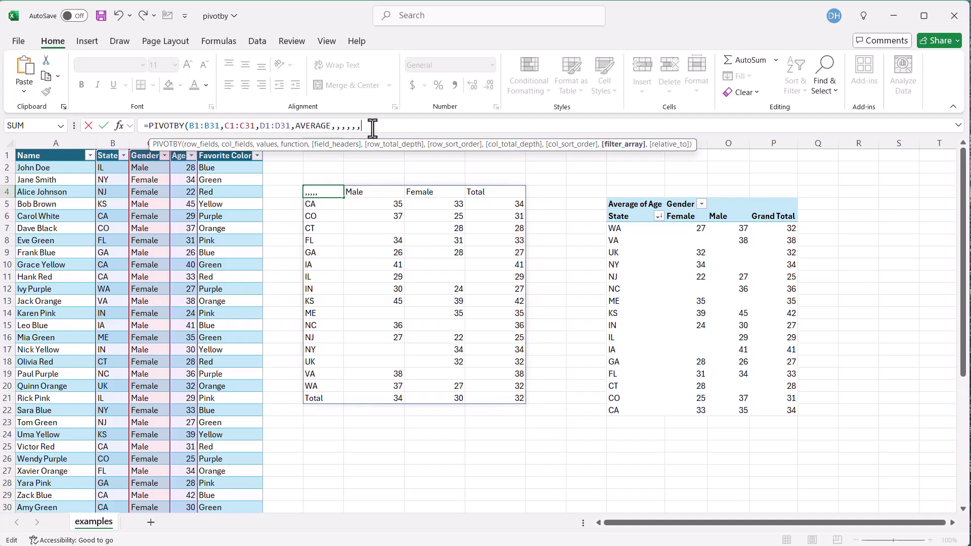
{"action": "left_click", "coordinate": [152, 167]}
{"action": "left_click_drag", "start_coordinate": [152, 168], "coordinate": [152, 506]}
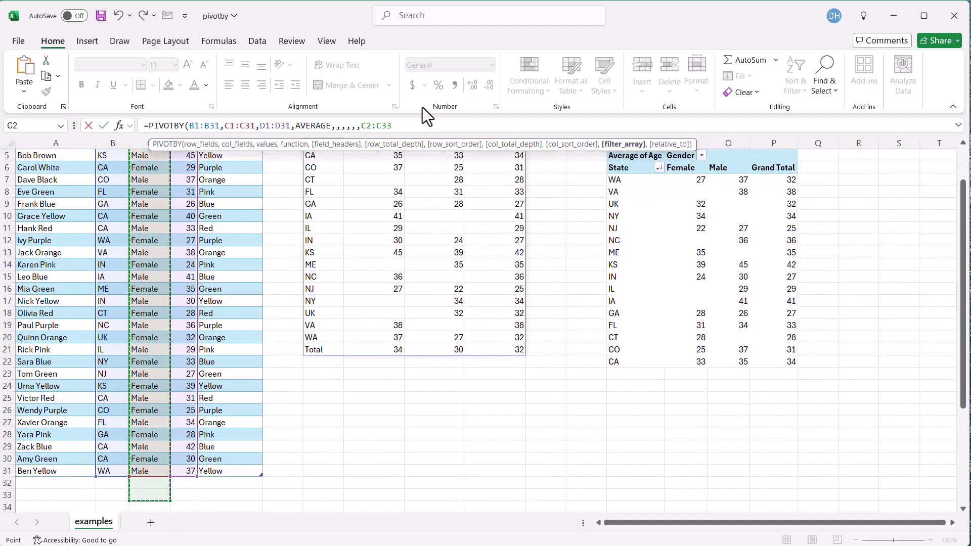
{"action": "key", "text": "BackSpace"}
{"action": "type", "text": "1"}
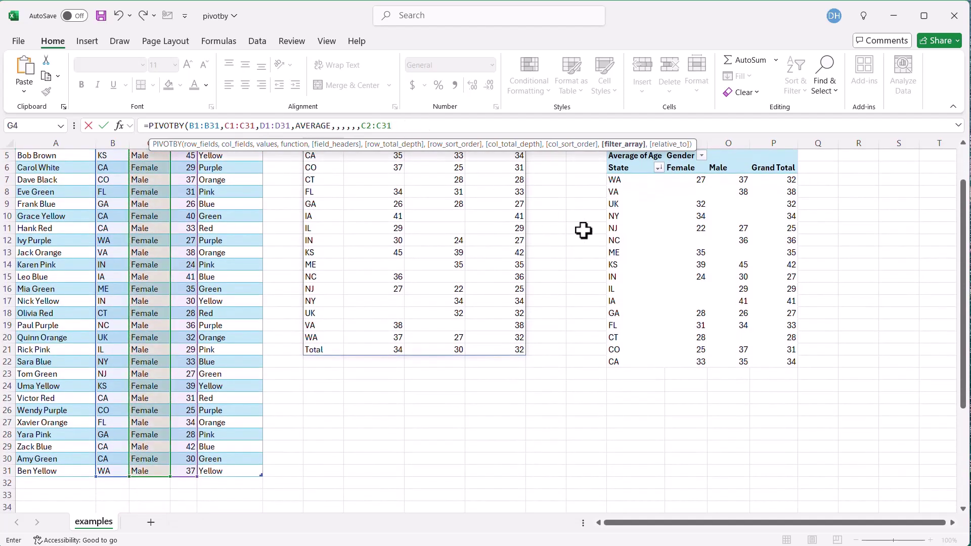
{"action": "scroll", "coordinate": [572, 223], "scroll_direction": "up", "scroll_amount": 2}
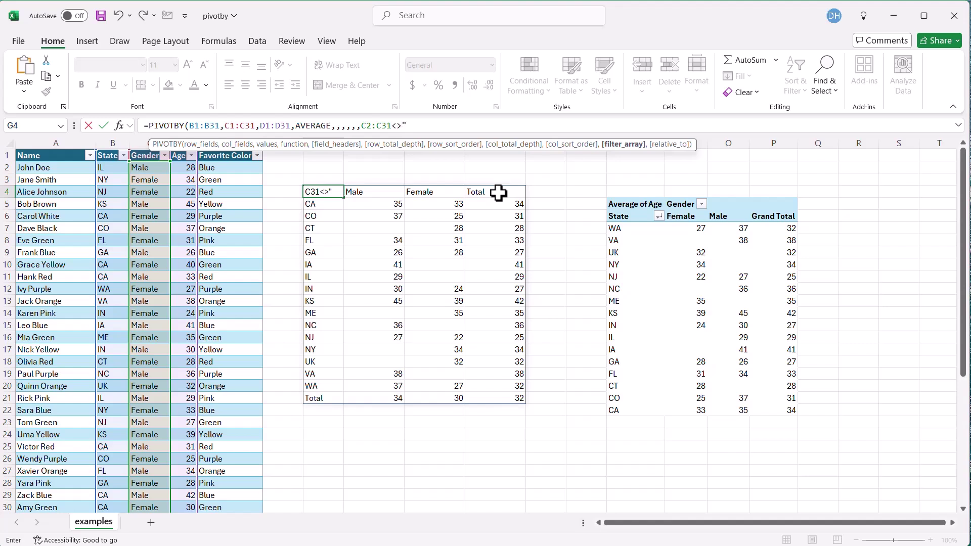
{"action": "type", "text": "<>\"Male\")"}
{"action": "key", "text": "Return"}
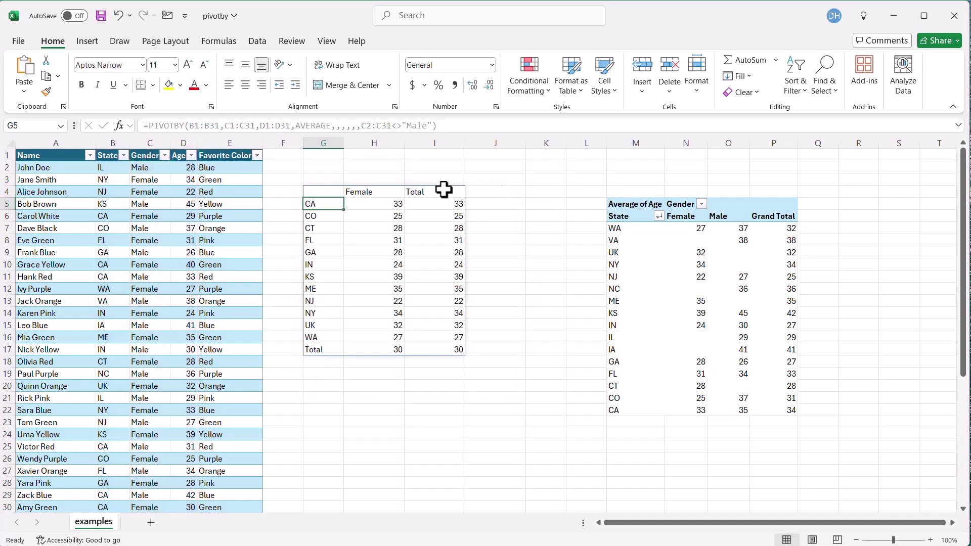
Step: Filter the PivotTable's Gender field to exclude Male and sort its State field A to Z
{"action": "left_click", "coordinate": [702, 203]}
{"action": "left_click", "coordinate": [579, 369]}
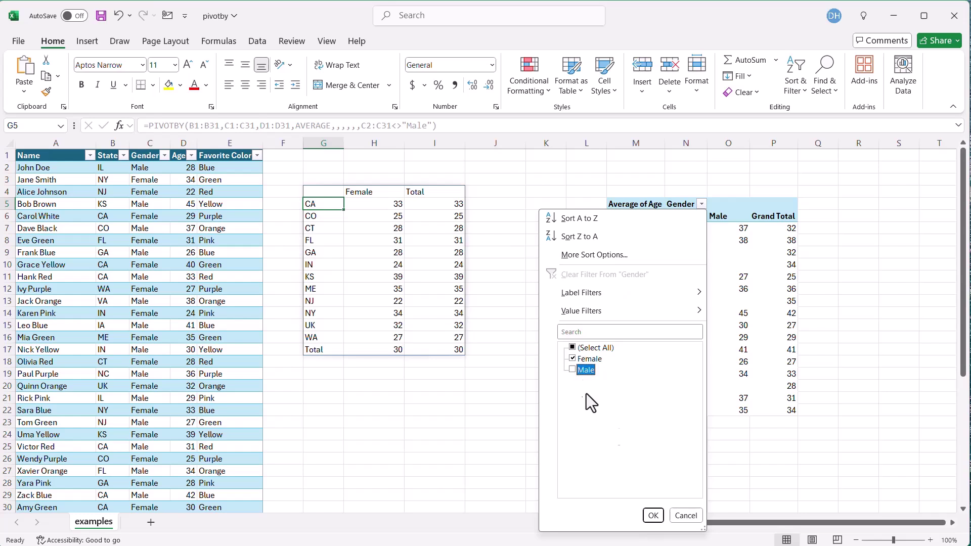
{"action": "left_click", "coordinate": [653, 515]}
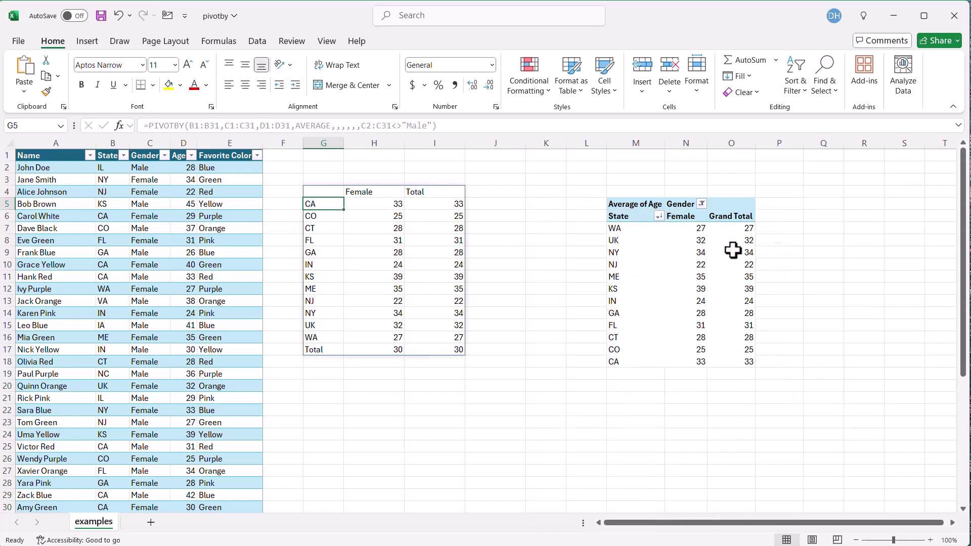
{"action": "left_click", "coordinate": [658, 216]}
{"action": "left_click", "coordinate": [534, 232]}
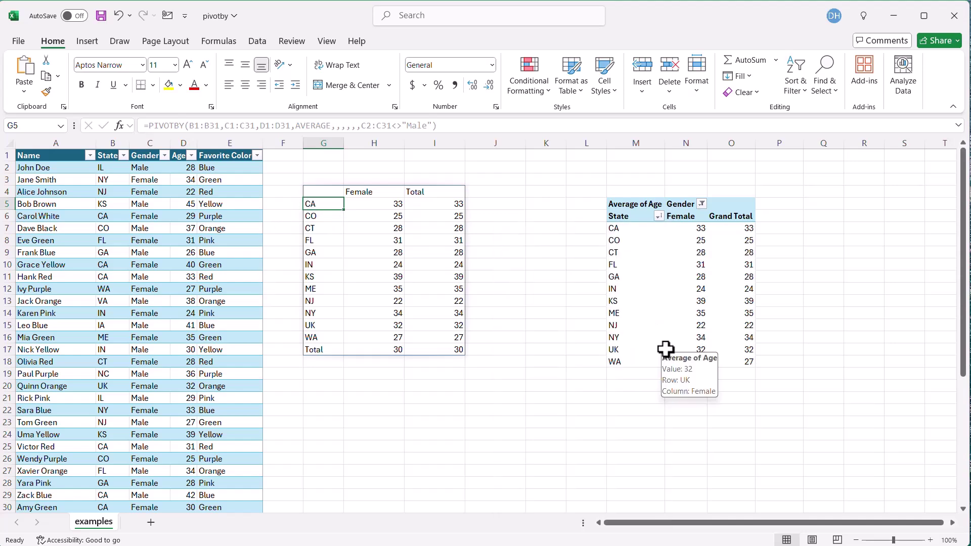
Step: Turn on the PivotTable's grand totals for both rows and columns
{"action": "left_click", "coordinate": [638, 361]}
{"action": "left_click", "coordinate": [633, 300]}
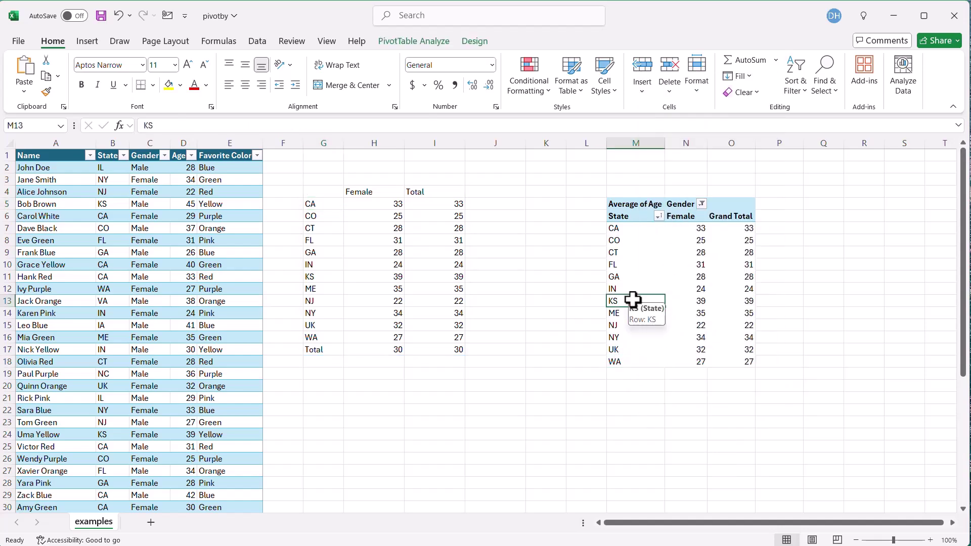
{"action": "left_click", "coordinate": [470, 41]}
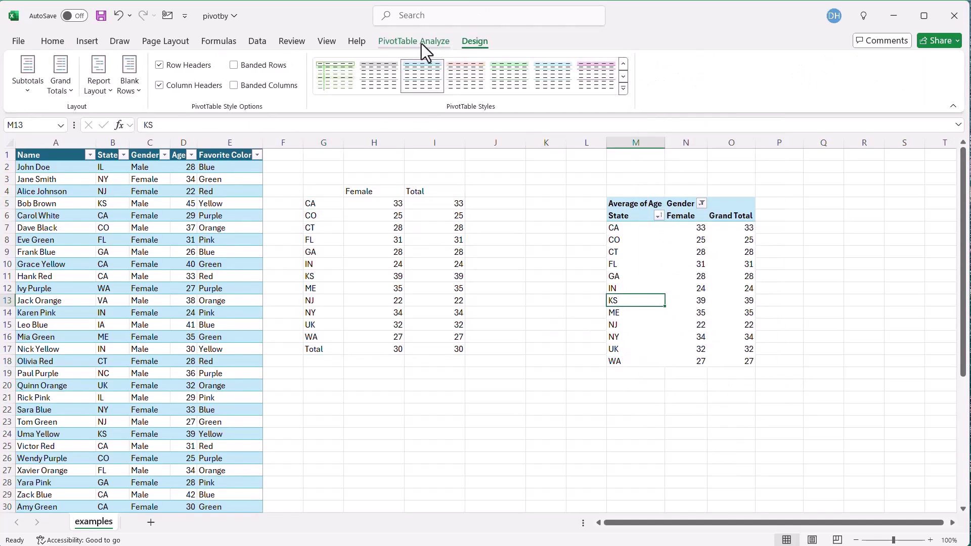
{"action": "left_click", "coordinate": [64, 86]}
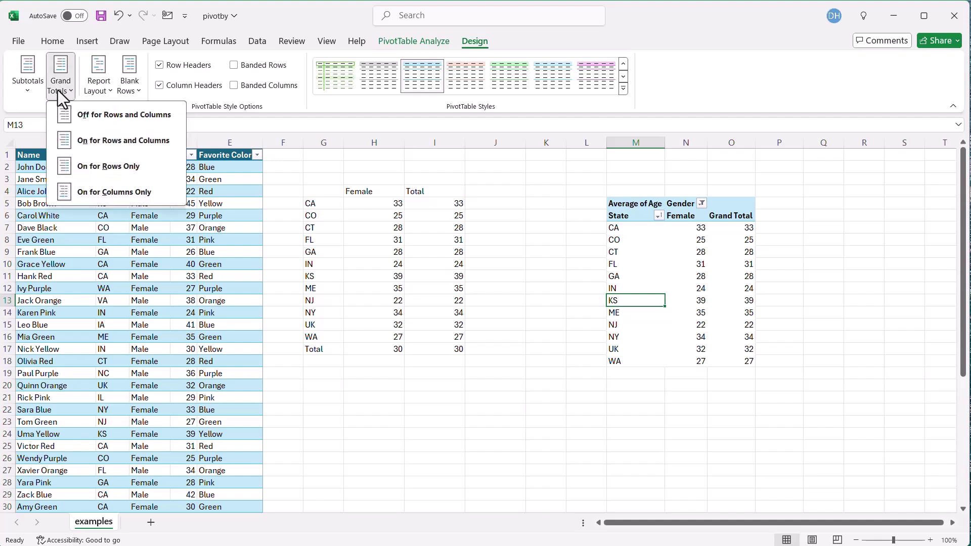
{"action": "left_click", "coordinate": [118, 147]}
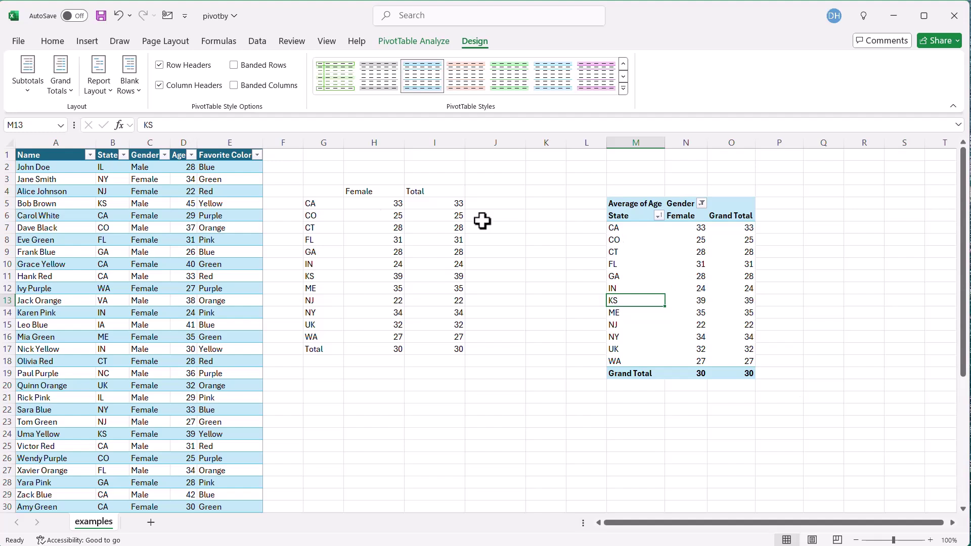
Step: Remove the filter_array condition from G4's PIVOTBY formula, leaving all arguments after AVERAGE empty, and clear the PivotTable's Gender filter
{"action": "left_click", "coordinate": [329, 192]}
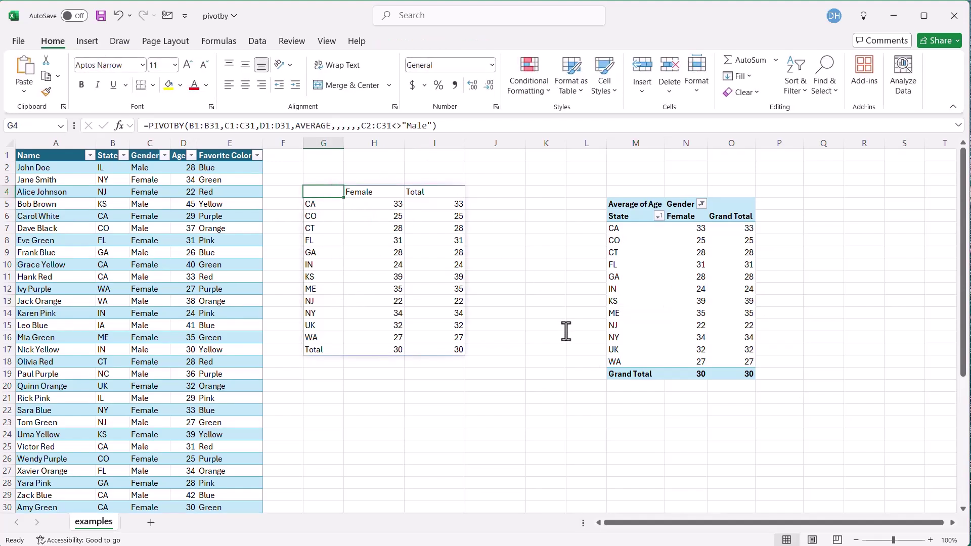
{"action": "left_click", "coordinate": [444, 126]}
{"action": "key", "text": "BackSpace"}
{"action": "key", "text": "BackSpace"}
{"action": "key", "text": "BackSpace"}
{"action": "key", "text": "BackSpace"}
{"action": "key", "text": "BackSpace"}
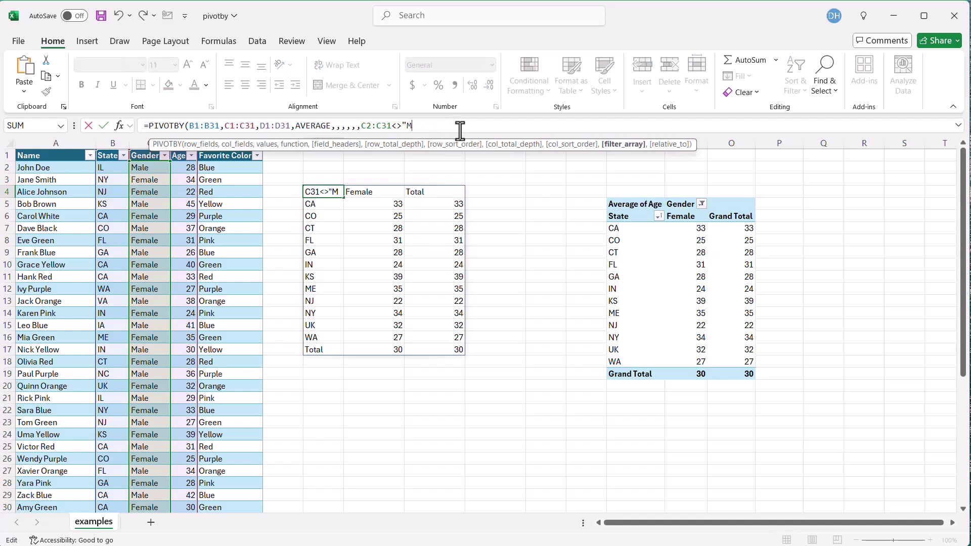
{"action": "key", "text": "BackSpace"}
{"action": "key", "text": "BackSpace"}
{"action": "key", "text": "BackSpace"}
{"action": "key", "text": "BackSpace"}
{"action": "key", "text": "BackSpace"}
{"action": "key", "text": "BackSpace"}
{"action": "key", "text": "BackSpace"}
{"action": "key", "text": "BackSpace"}
{"action": "key", "text": "BackSpace"}
{"action": "key", "text": "BackSpace"}
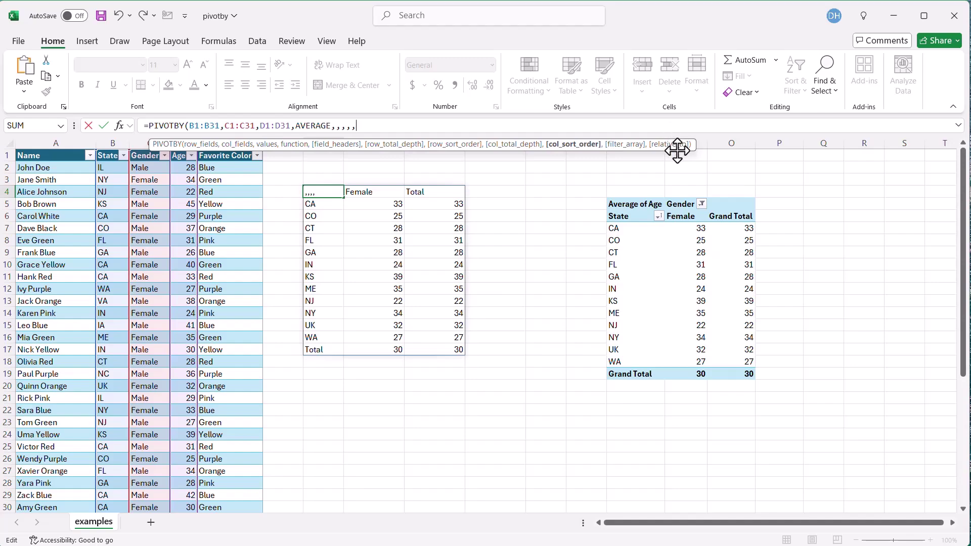
{"action": "type", "text": ",,"}
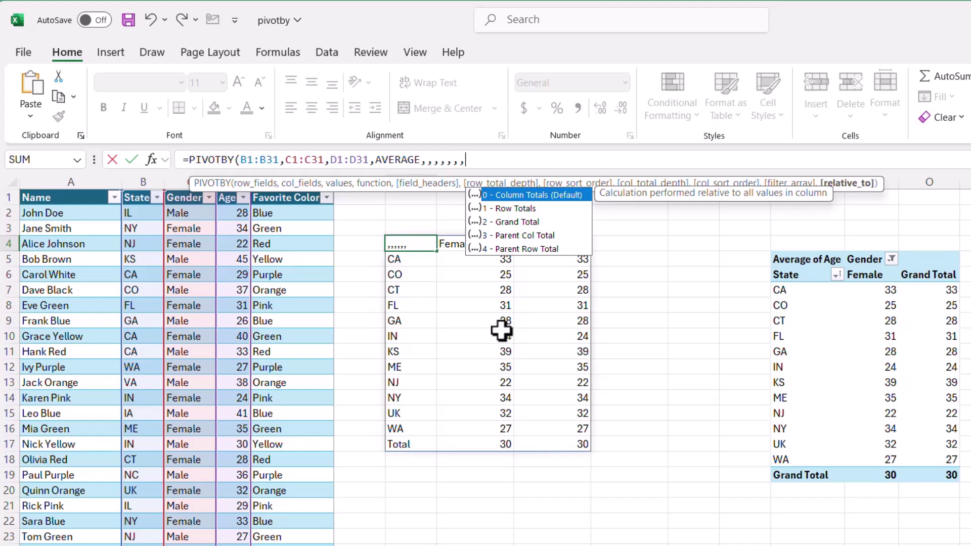
{"action": "type", "text": ")"}
{"action": "key", "text": "Return"}
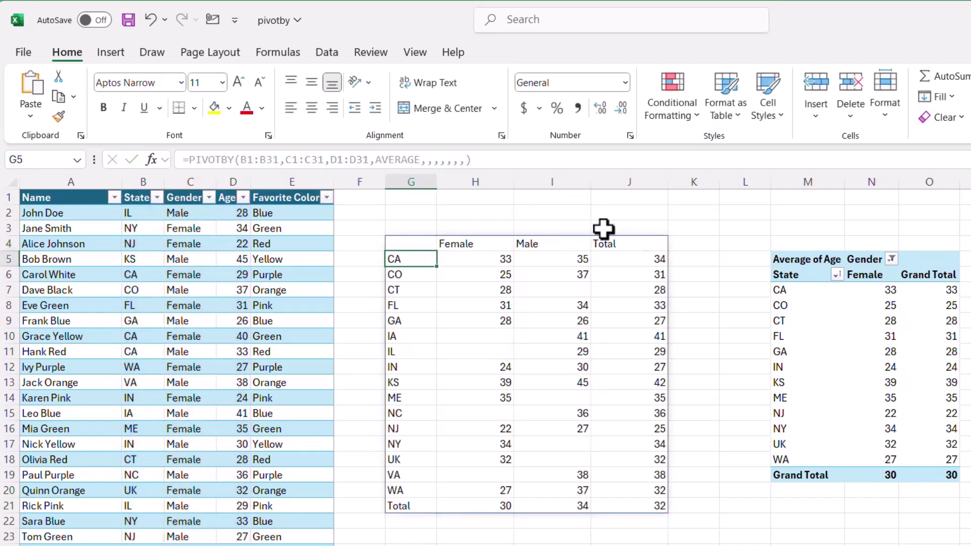
{"action": "left_click", "coordinate": [892, 259]}
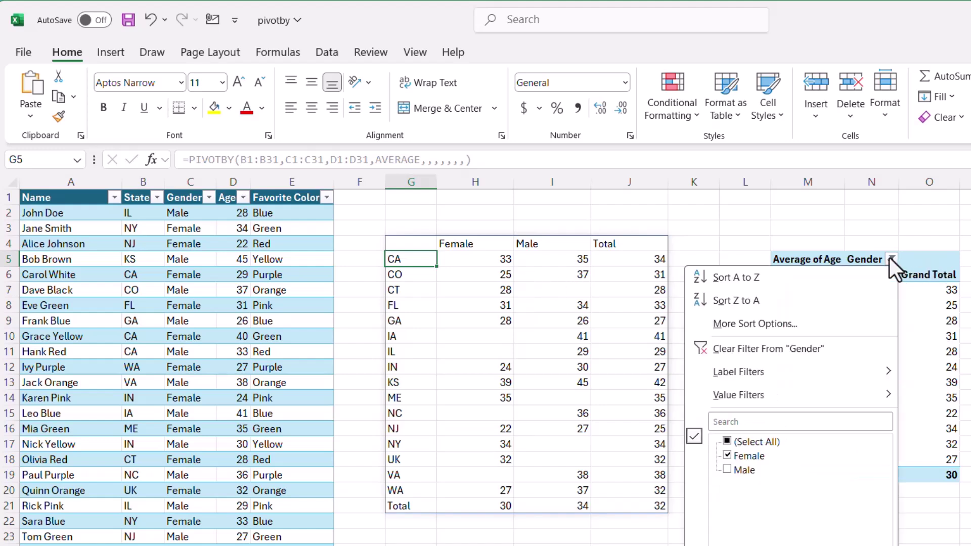
{"action": "left_click", "coordinate": [771, 349]}
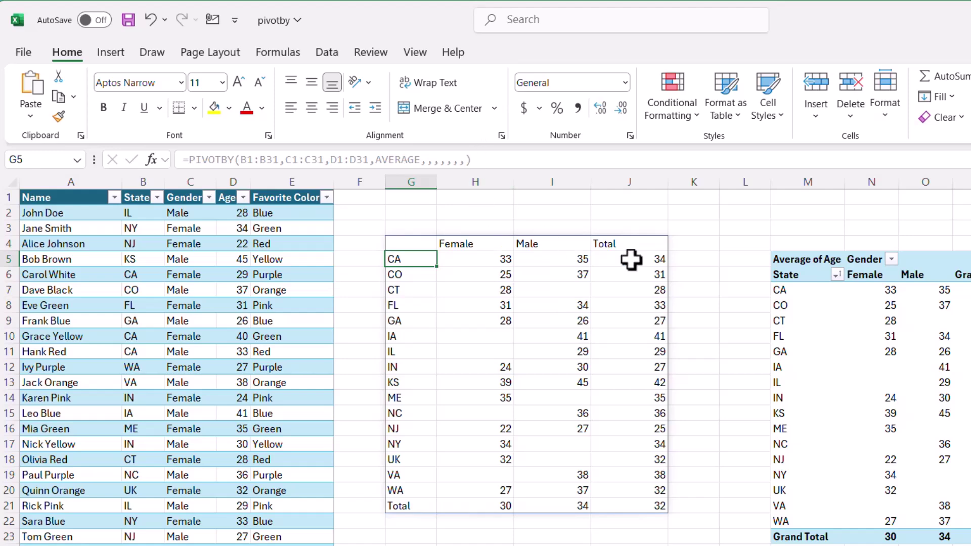
Step: Examine the relative_to options in G4's PIVOTBY formula and recommit it with that argument empty
{"action": "key", "text": "Up"}
{"action": "key", "text": "F2"}
{"action": "key", "text": "BackSpace"}
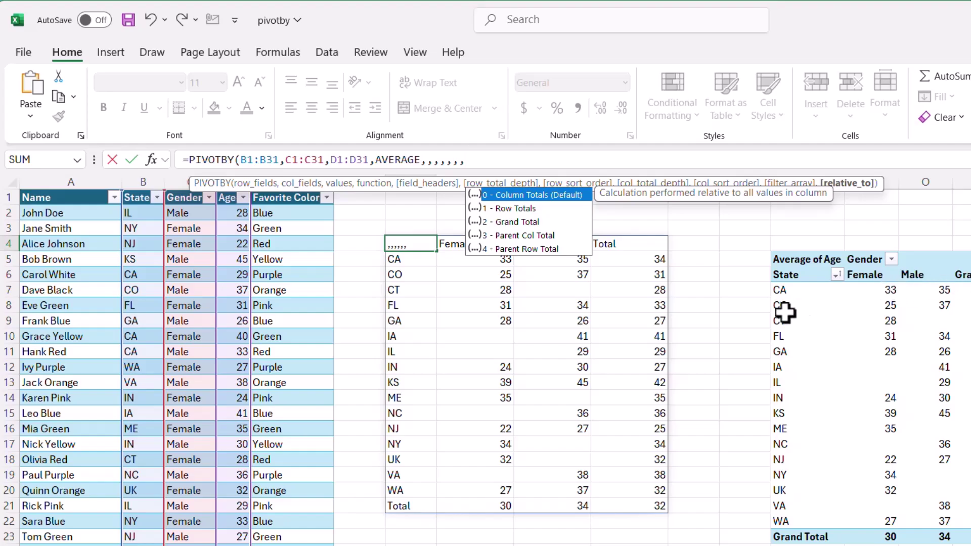
{"action": "key", "text": "ctrl+Return"}
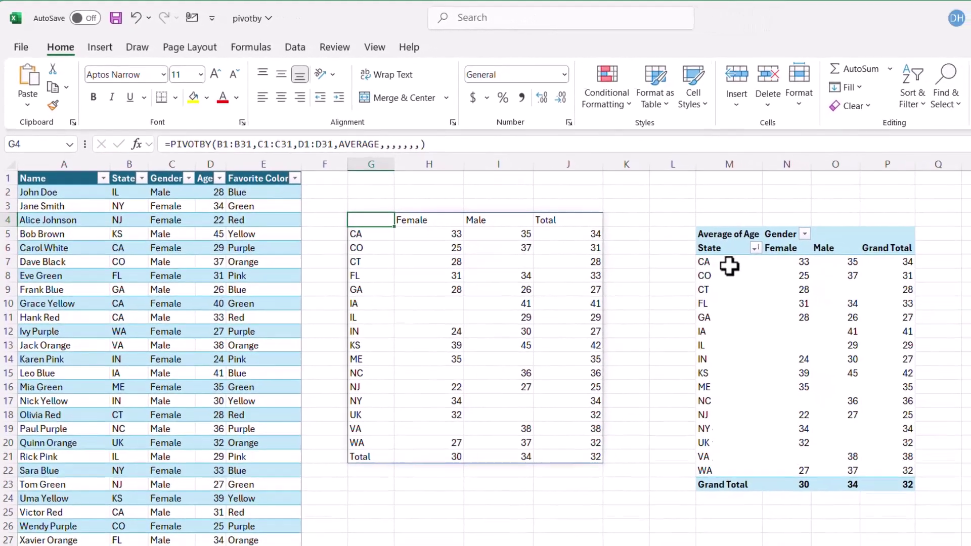
Step: Show the PivotTable's age values as % of Row Total
{"action": "left_click", "coordinate": [758, 279]}
{"action": "left_click", "coordinate": [840, 279]}
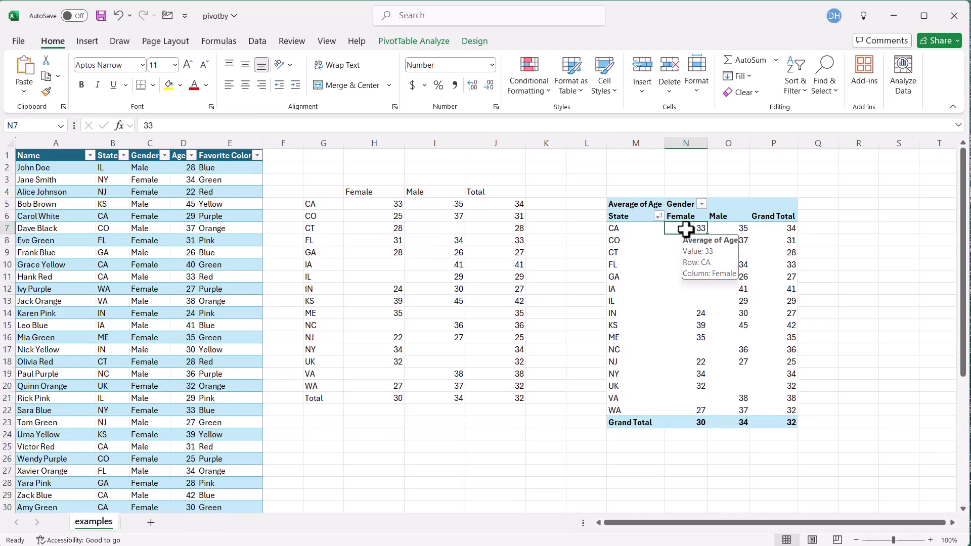
{"action": "right_click", "coordinate": [686, 228]}
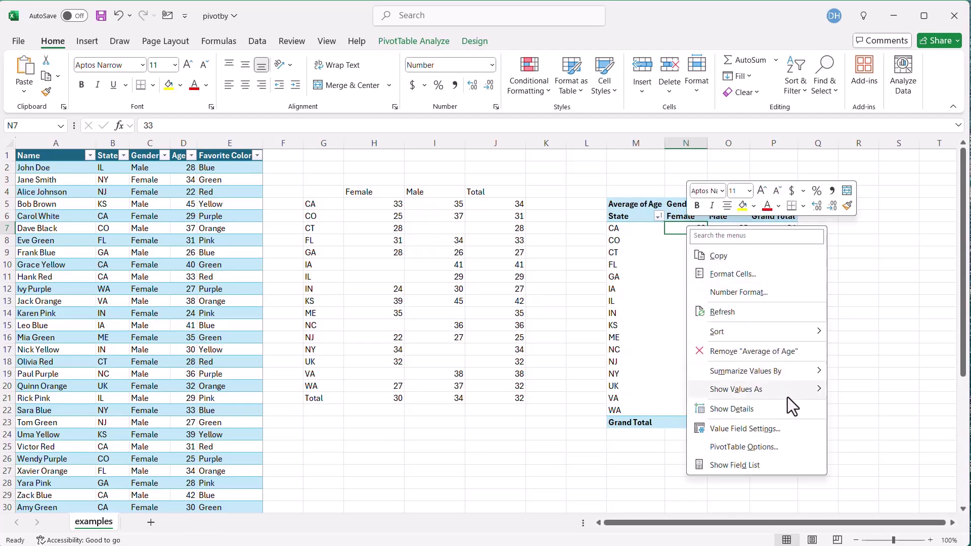
{"action": "mouse_move", "coordinate": [788, 396]}
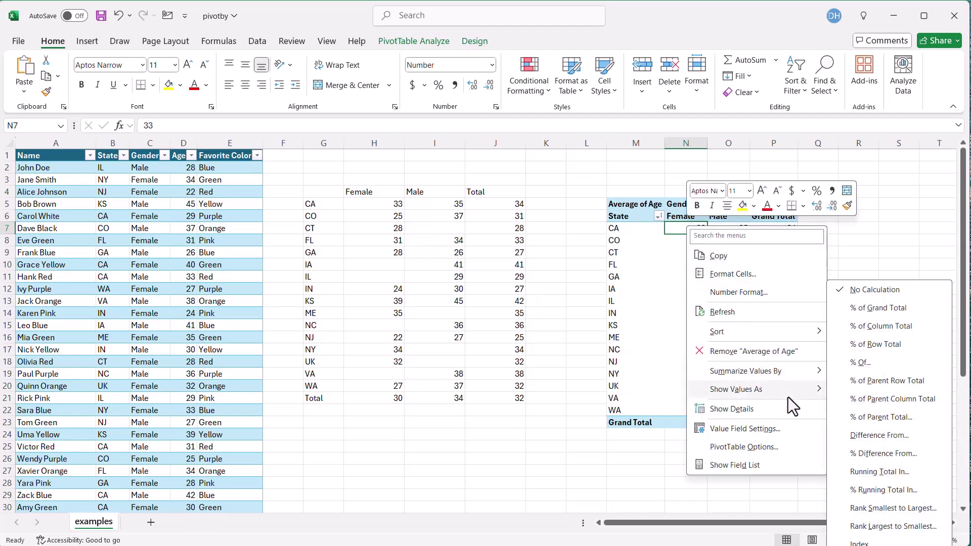
{"action": "left_click", "coordinate": [900, 347]}
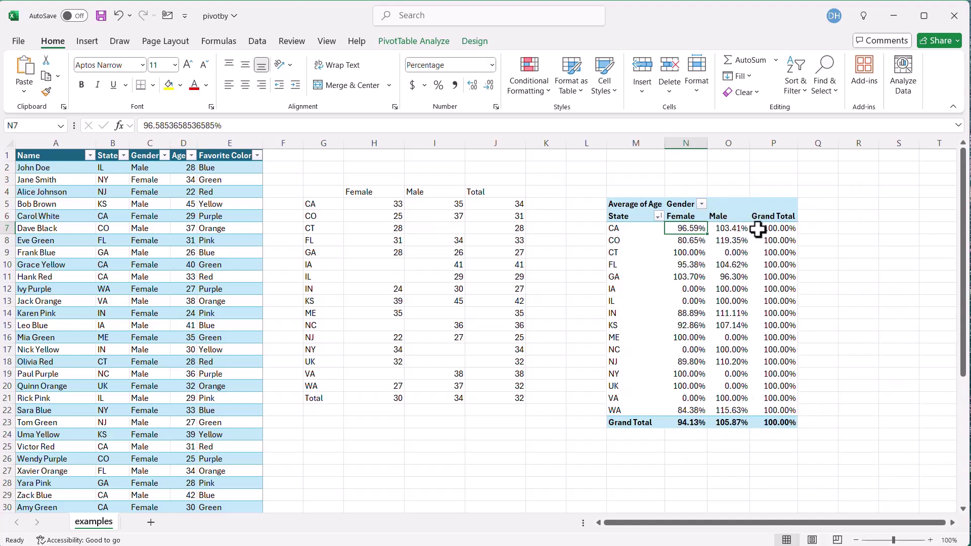
Step: Summarize the PivotTable's age values by Count
{"action": "right_click", "coordinate": [676, 231]}
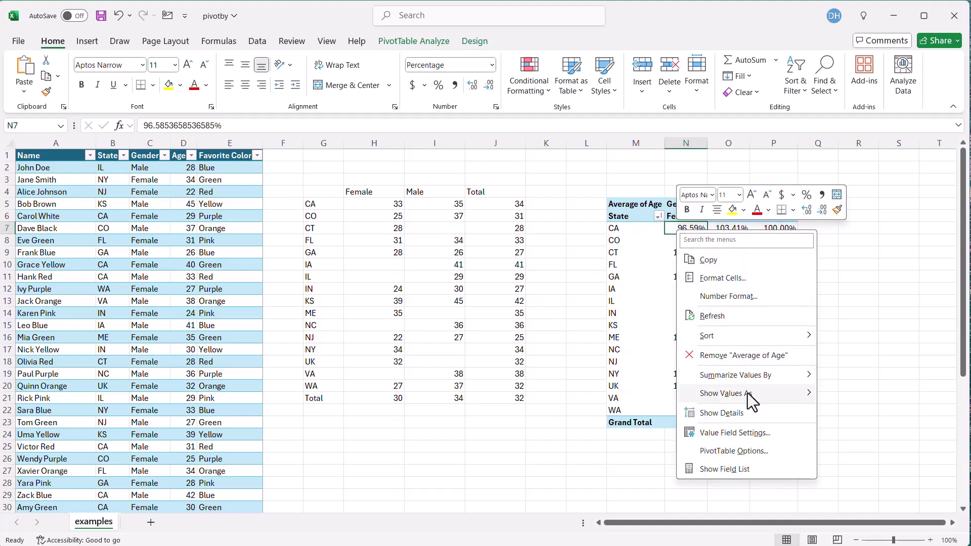
{"action": "mouse_move", "coordinate": [751, 371]}
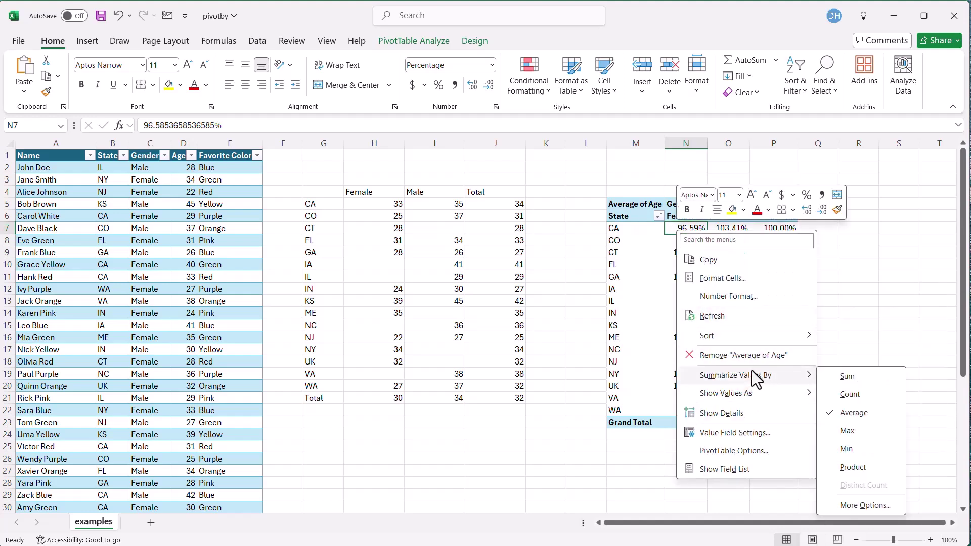
{"action": "left_click", "coordinate": [849, 395]}
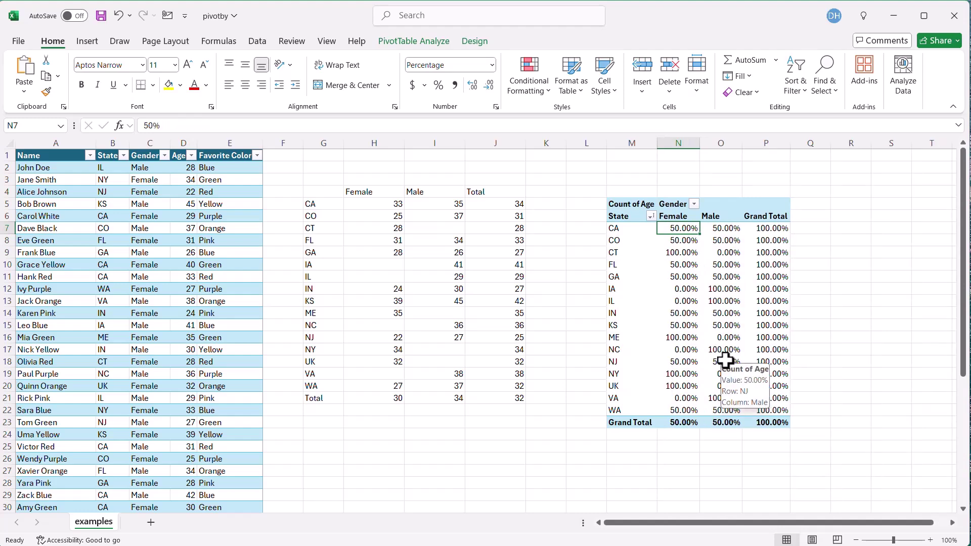
Step: Change the aggregation function in G4's PIVOTBY formula to COUNT
{"action": "left_click", "coordinate": [323, 192]}
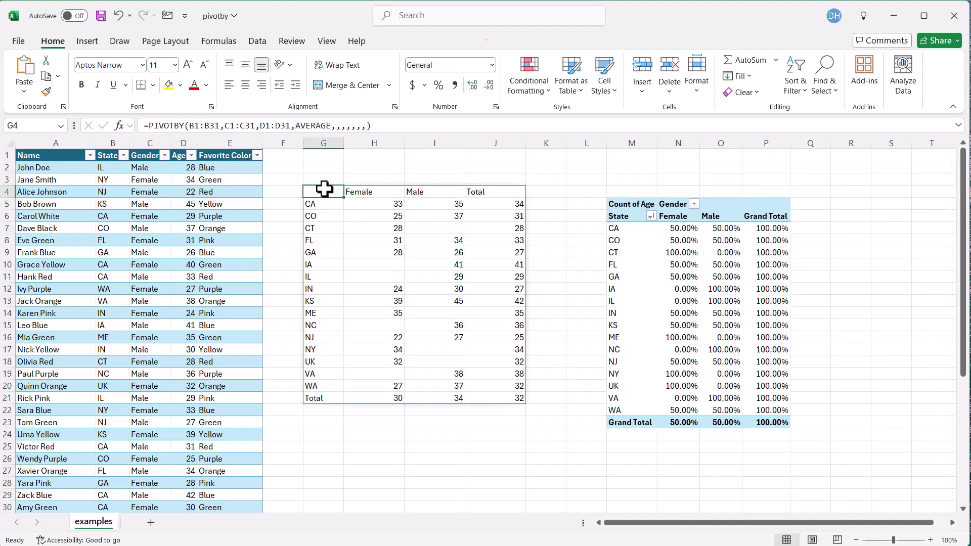
{"action": "left_click_drag", "start_coordinate": [296, 125], "coordinate": [329, 130]}
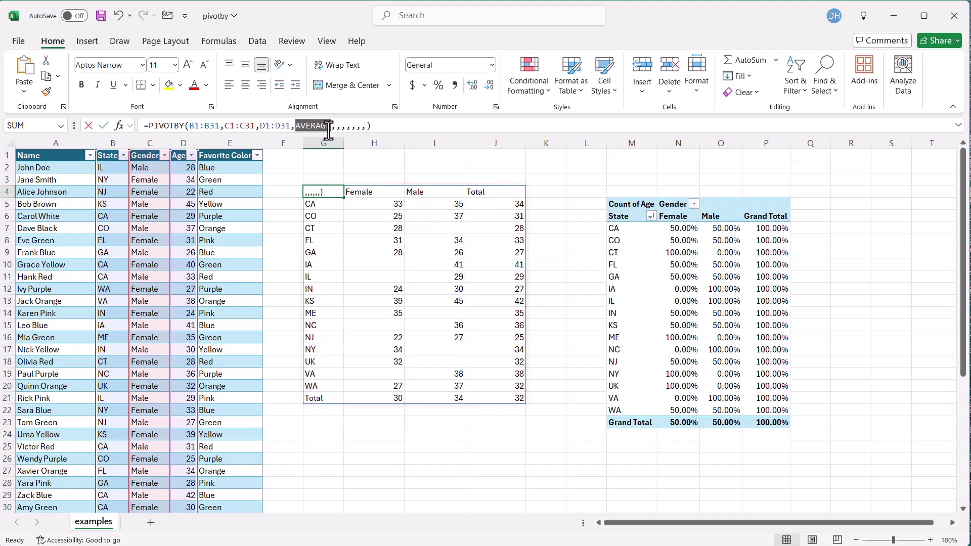
{"action": "type", "text": "count"}
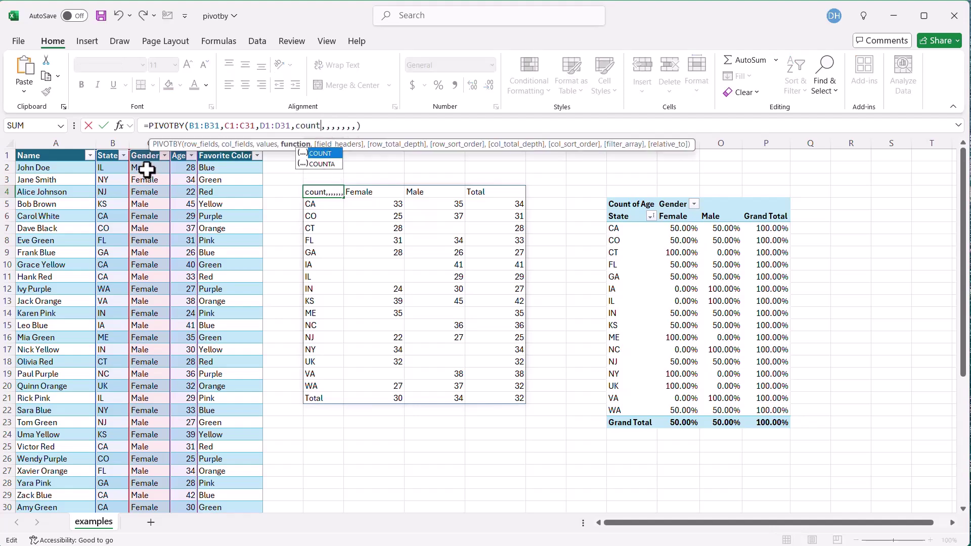
{"action": "double_click", "coordinate": [323, 156]}
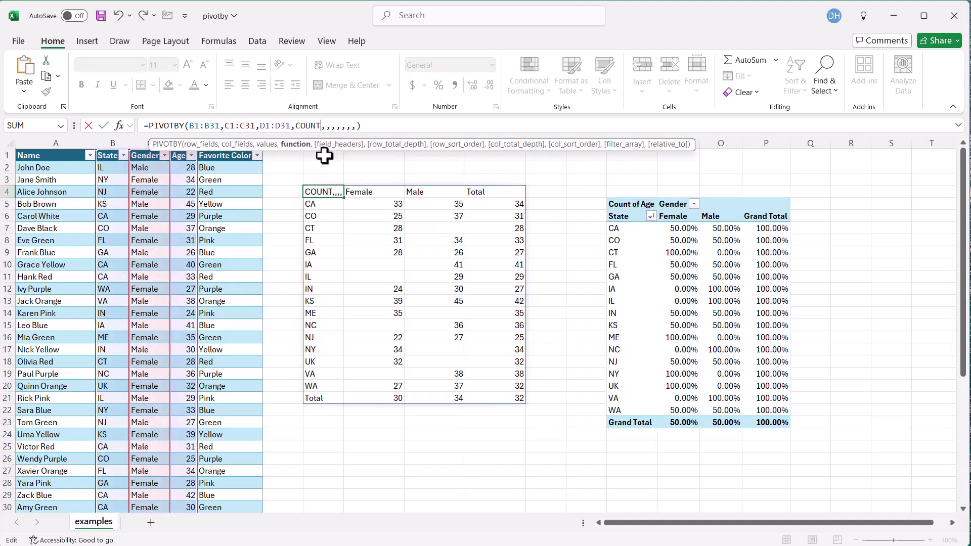
{"action": "key", "text": "Return"}
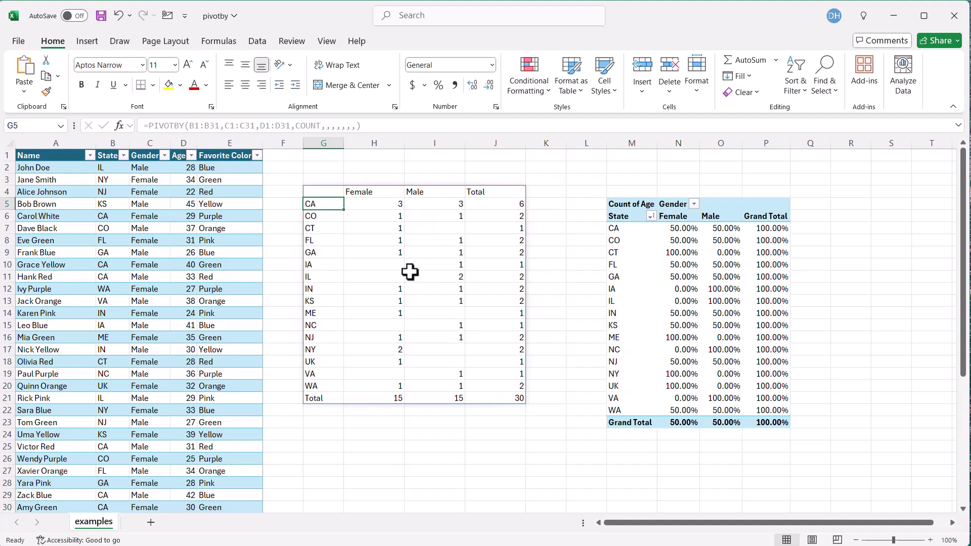
Step: Set the relative_to argument of G4's PIVOTBY formula to 1 - Row Totals
{"action": "left_click", "coordinate": [329, 192]}
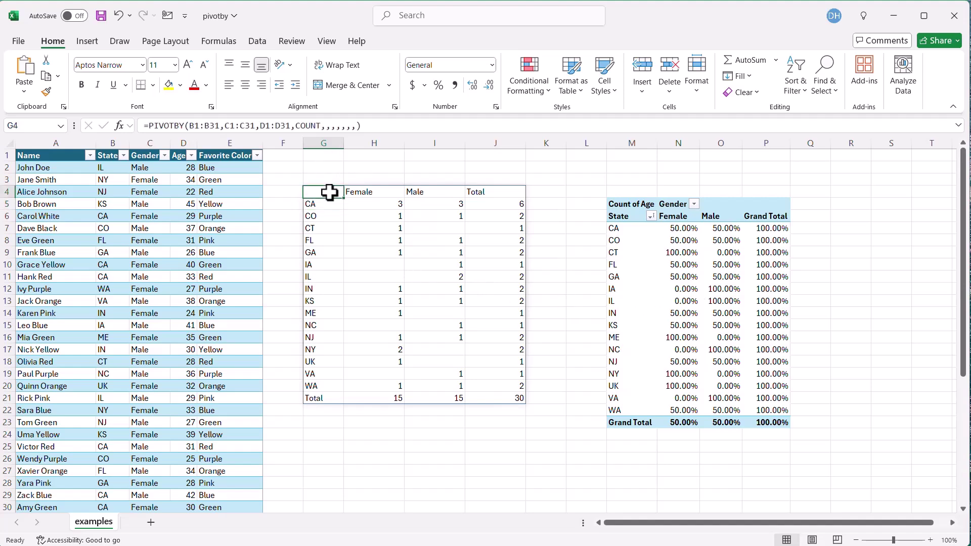
{"action": "left_click", "coordinate": [366, 127]}
{"action": "key", "text": "BackSpace"}
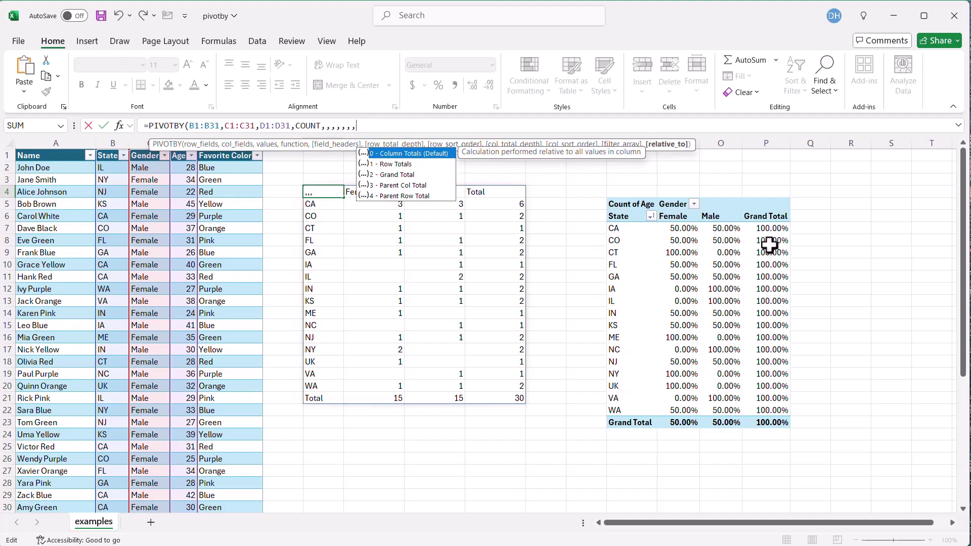
{"action": "double_click", "coordinate": [403, 163]}
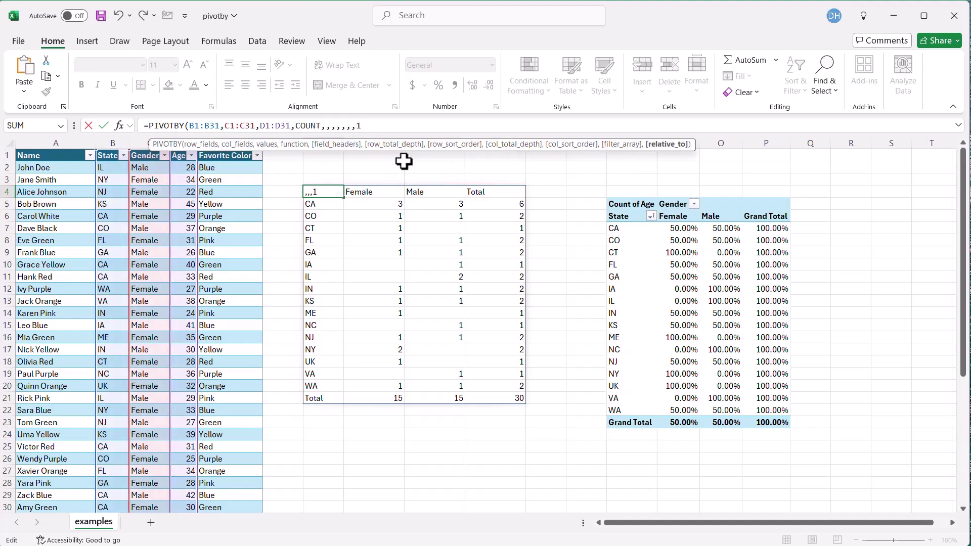
{"action": "type", "text": ")"}
{"action": "key", "text": "Return"}
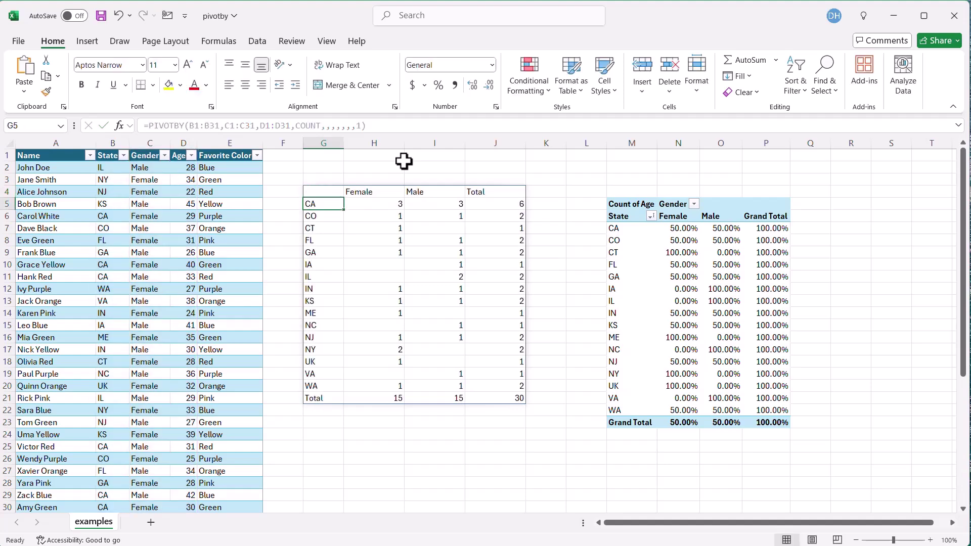
Step: Change the function in G4's PIVOTBY formula to PERCENTOF and check the resulting fractions for the first states
{"action": "left_click", "coordinate": [328, 194]}
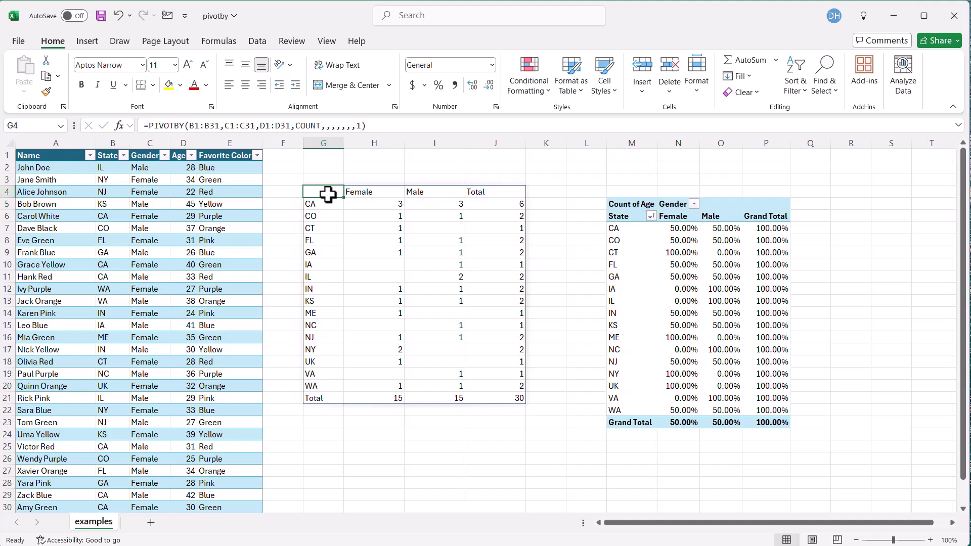
{"action": "double_click", "coordinate": [304, 126]}
{"action": "type", "text": "per"}
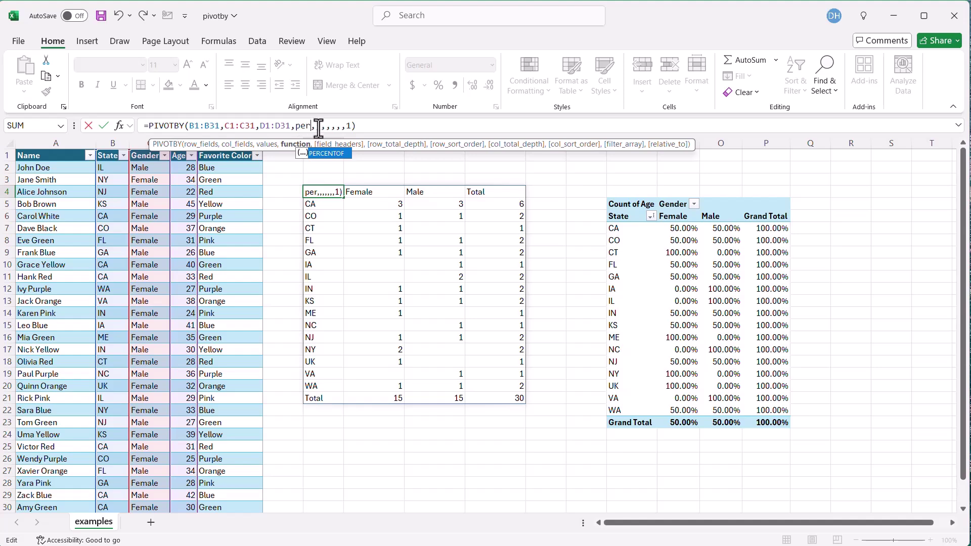
{"action": "double_click", "coordinate": [322, 153]}
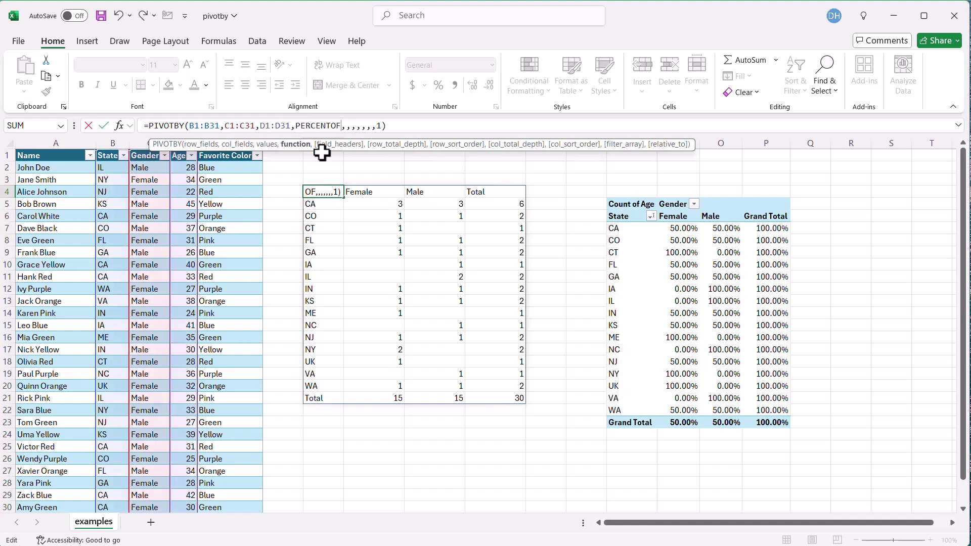
{"action": "key", "text": "Return"}
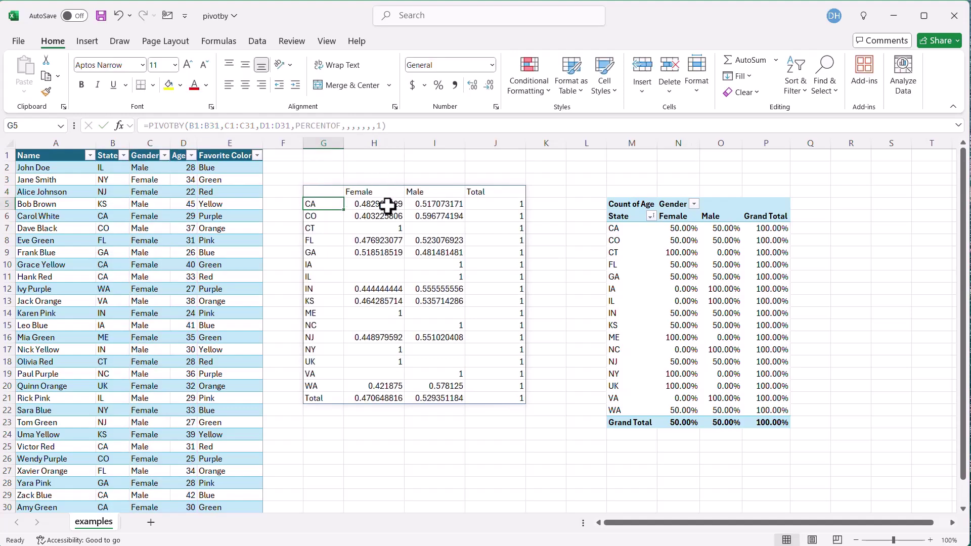
{"action": "left_click", "coordinate": [495, 205]}
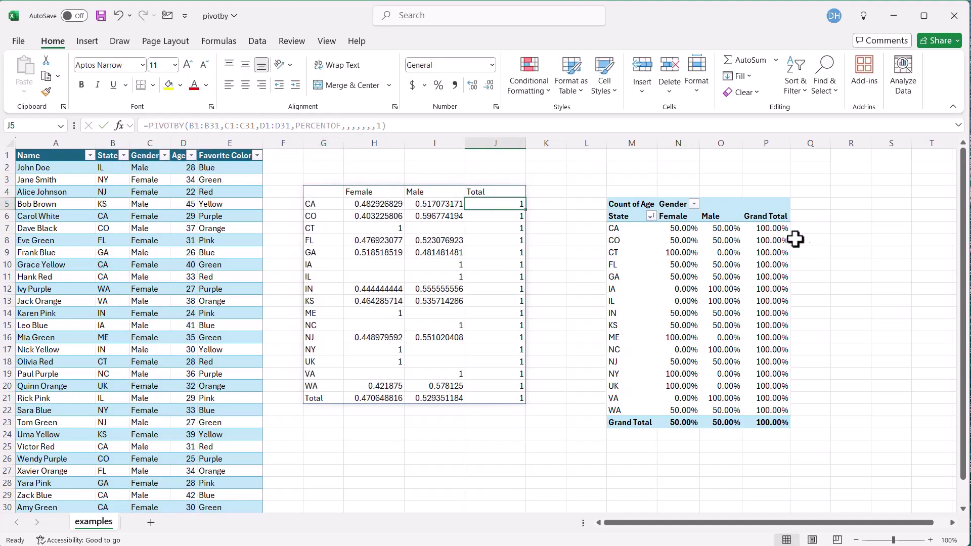
{"action": "left_click", "coordinate": [374, 205]}
{"action": "left_click_drag", "start_coordinate": [410, 205], "coordinate": [374, 218]}
Step: Replace the function and all trailing arguments in G4's PIVOTBY formula with AVERAGE
{"action": "left_click", "coordinate": [331, 191]}
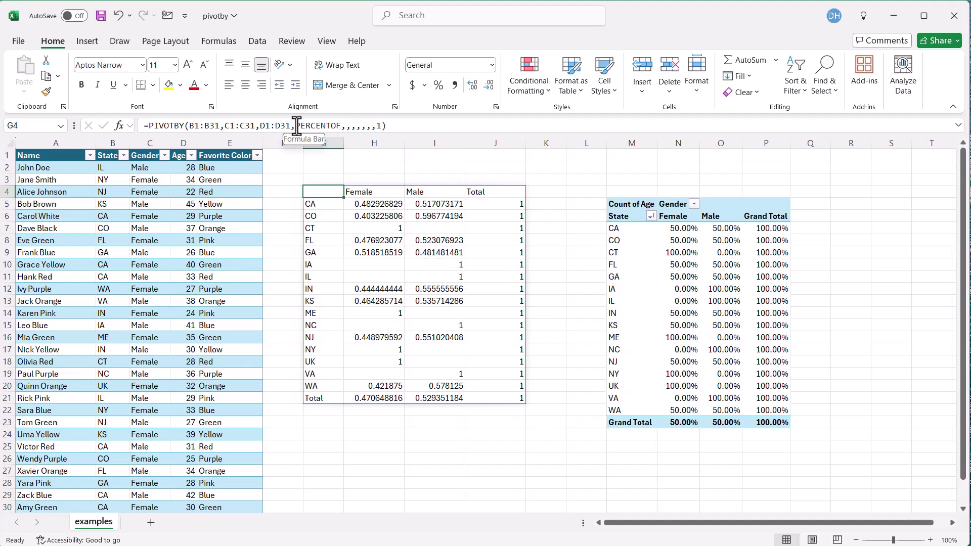
{"action": "left_click_drag", "start_coordinate": [296, 126], "coordinate": [440, 135]}
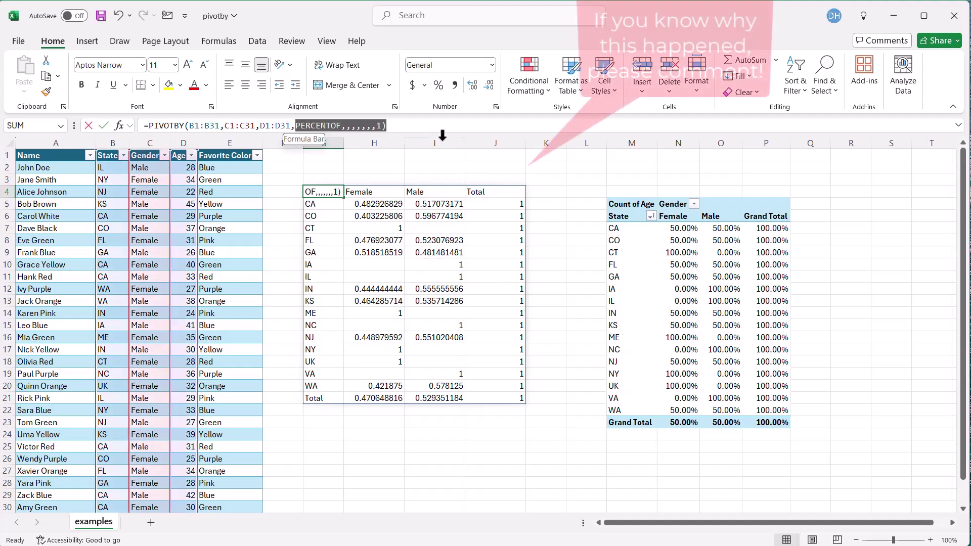
{"action": "type", "text": "sum"}
{"action": "key", "text": "BackSpace"}
{"action": "key", "text": "BackSpace"}
{"action": "key", "text": "BackSpace"}
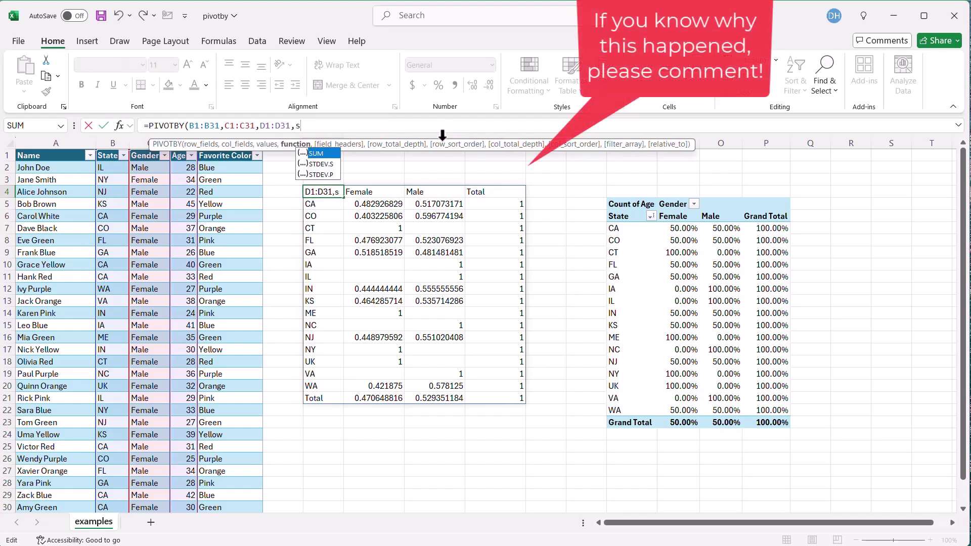
{"action": "type", "text": "aver"}
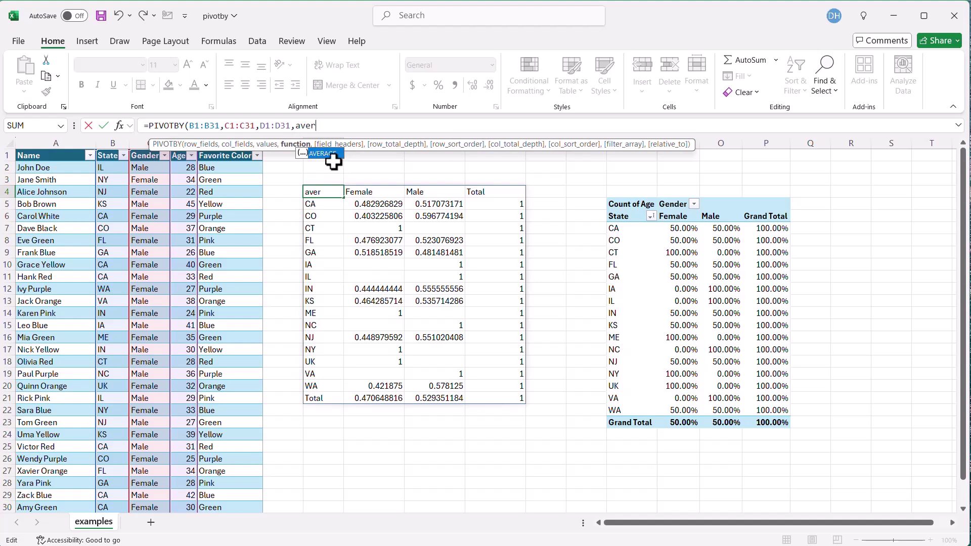
{"action": "left_click_drag", "start_coordinate": [330, 155], "coordinate": [331, 151]}
{"action": "key", "text": "Tab"}
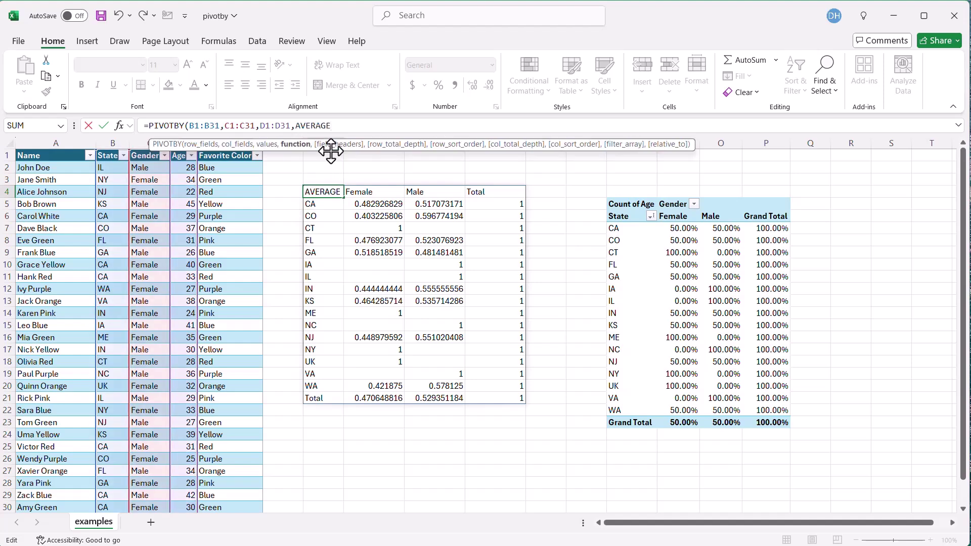
{"action": "type", "text": ")"}
{"action": "key", "text": "Return"}
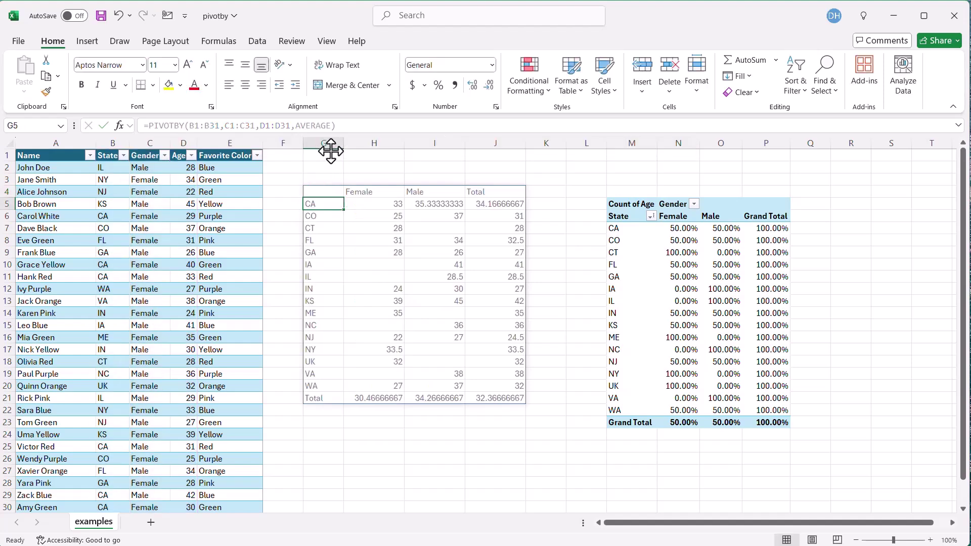
Step: Format the PIVOTBY results in H5:J21 to show no decimal places
{"action": "left_click_drag", "start_coordinate": [379, 206], "coordinate": [491, 397]}
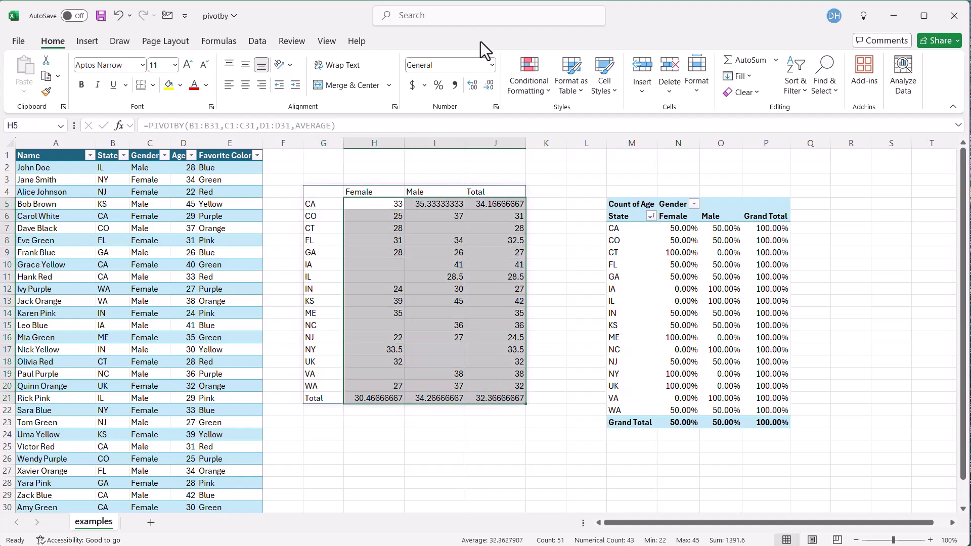
{"action": "left_click", "coordinate": [485, 86]}
{"action": "left_click", "coordinate": [486, 85]}
{"action": "left_click", "coordinate": [486, 85]}
{"action": "left_click", "coordinate": [487, 85]}
{"action": "left_click", "coordinate": [486, 85]}
{"action": "left_click", "coordinate": [486, 85]}
{"action": "left_click", "coordinate": [486, 84]}
{"action": "left_click", "coordinate": [487, 83]}
{"action": "left_click", "coordinate": [486, 84]}
{"action": "left_click", "coordinate": [487, 84]}
{"action": "left_click", "coordinate": [487, 84]}
{"action": "left_click", "coordinate": [487, 84]}
{"action": "left_click", "coordinate": [487, 84]}
{"action": "left_click", "coordinate": [487, 84]}
{"action": "left_click", "coordinate": [487, 84]}
{"action": "left_click", "coordinate": [487, 83]}
{"action": "left_click", "coordinate": [487, 84]}
{"action": "left_click", "coordinate": [556, 166]}
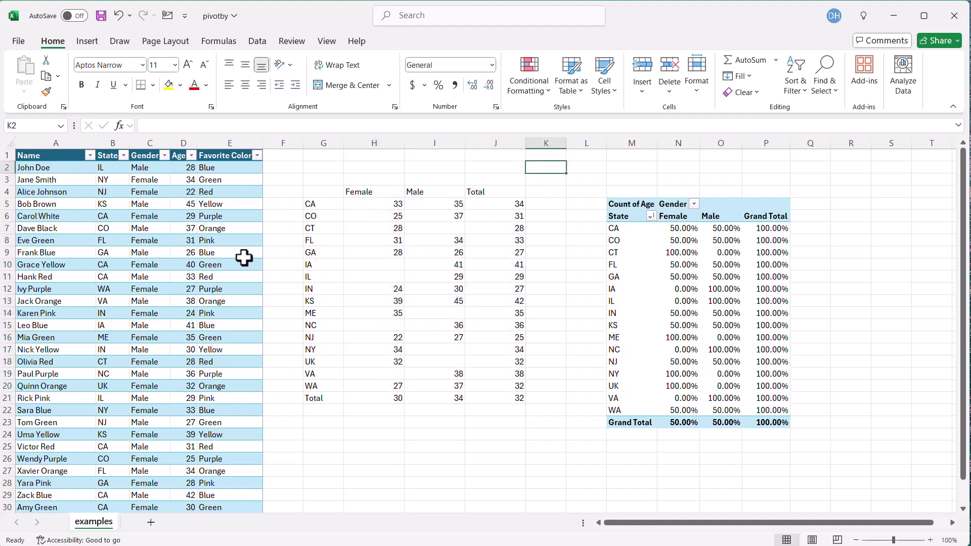
Step: Test the recalculation by setting the age in D2 to 1000000, and undo that change
{"action": "left_click", "coordinate": [180, 170]}
{"action": "type", "text": "1000000"}
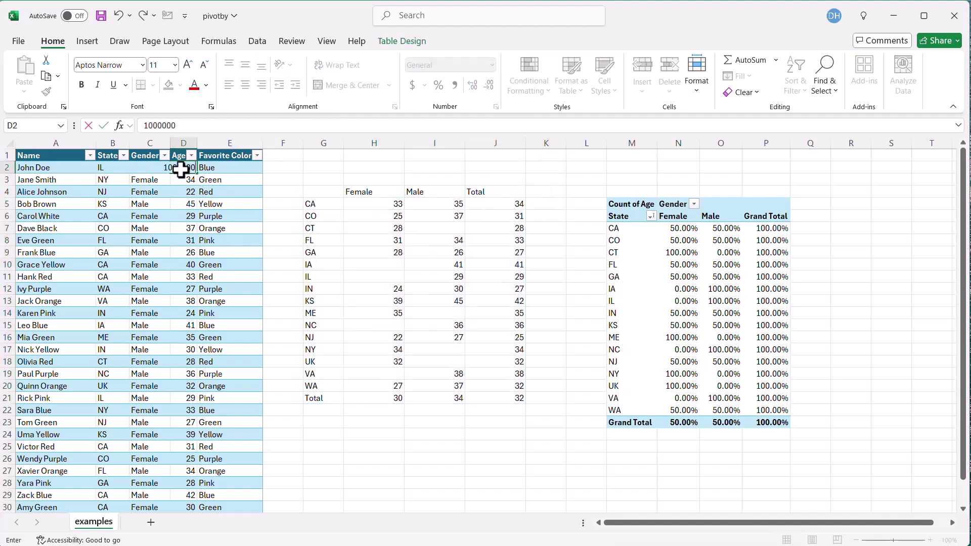
{"action": "key", "text": "Return"}
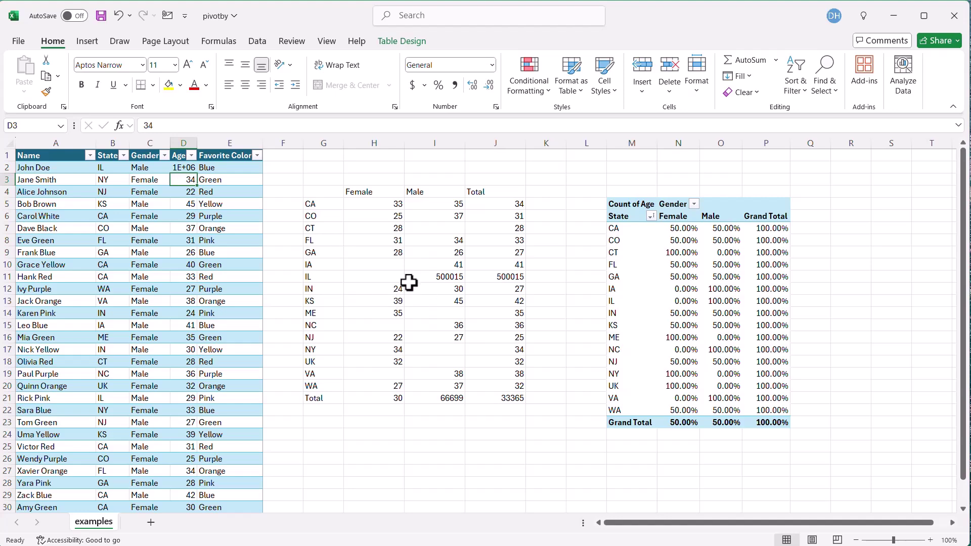
{"action": "key", "text": "ctrl+z"}
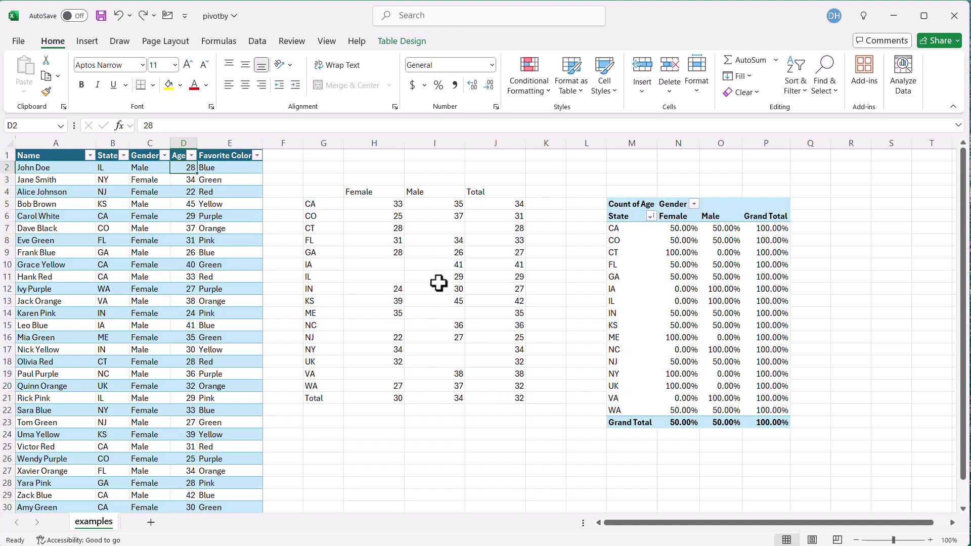
Step: Look at the Refresh option for the PivotTable's values without running it
{"action": "right_click", "coordinate": [676, 255]}
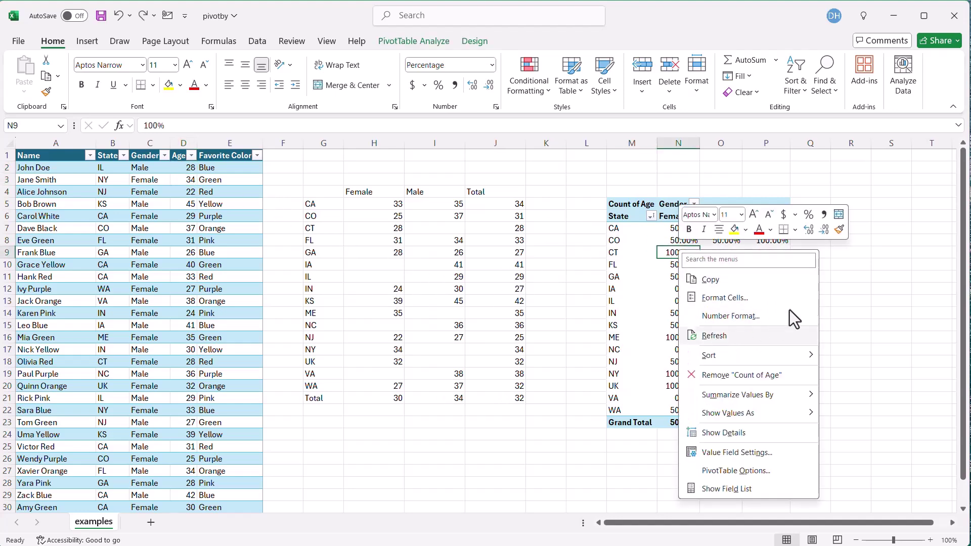
{"action": "key", "text": "Escape"}
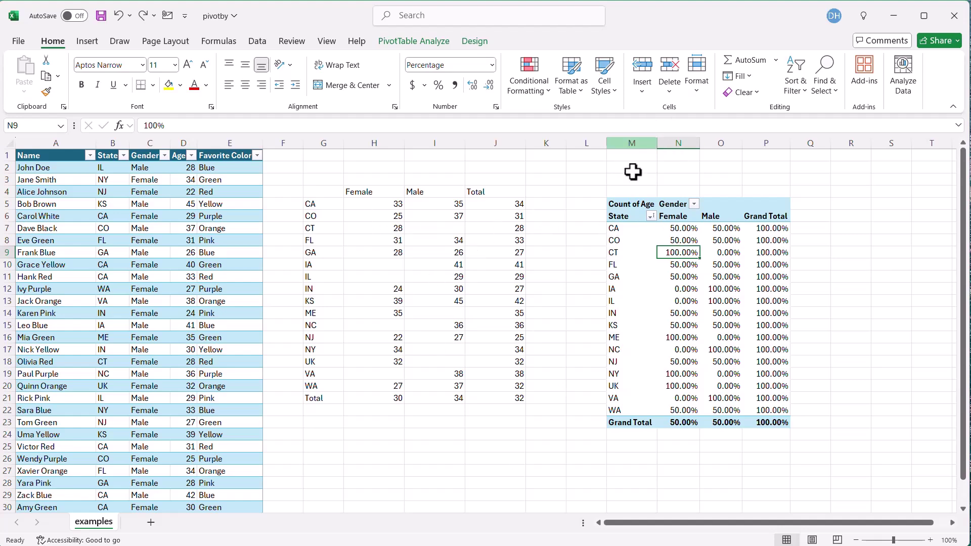
{"action": "mouse_move", "coordinate": [692, 271]}
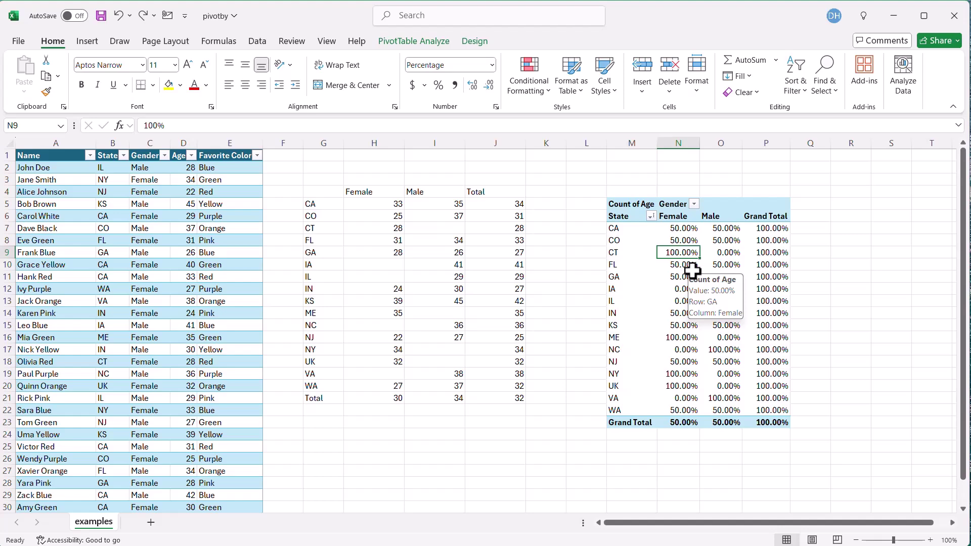
Step: Bring back the PERCENTOF row-total PIVOTBY formula with whole-percentage results and compare its values with the PivotTable's
{"action": "key", "text": "ctrl+y"}
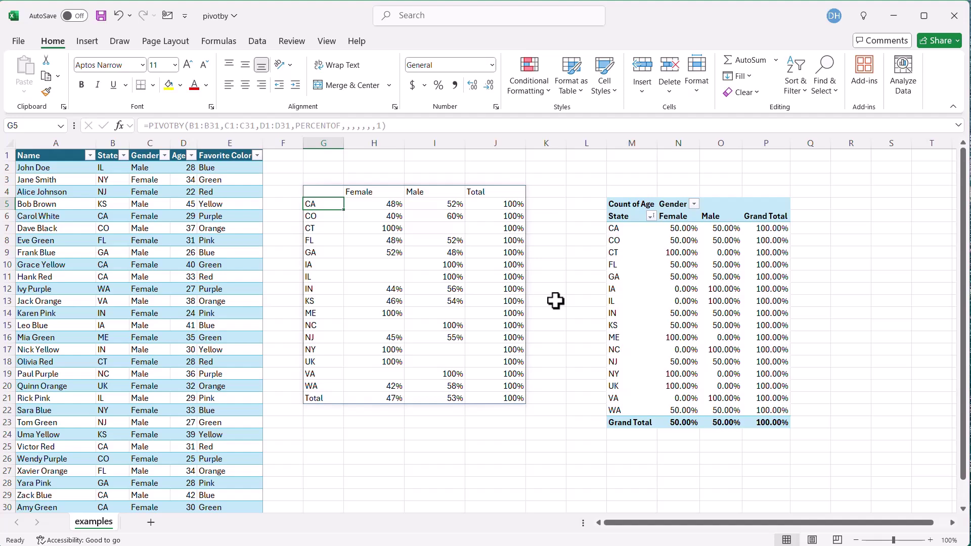
{"action": "left_click", "coordinate": [736, 266]}
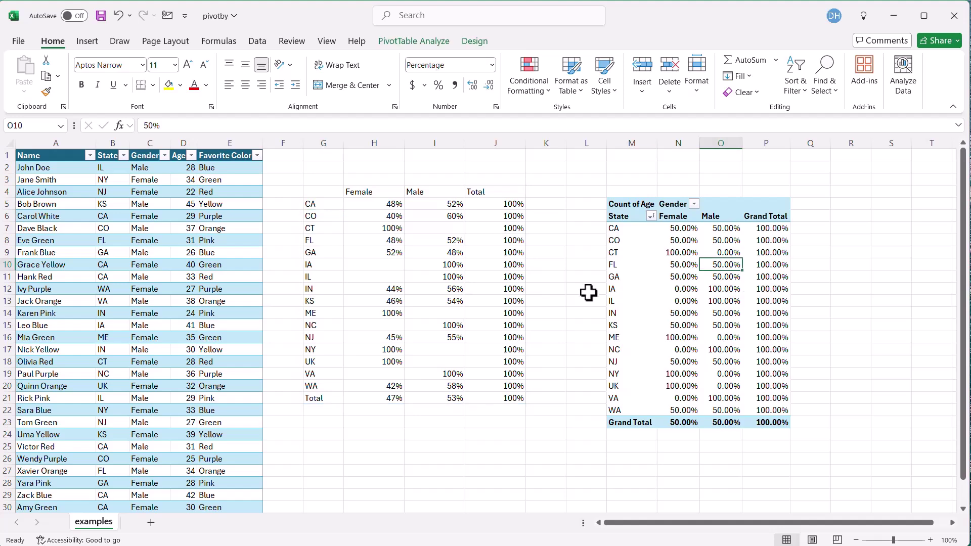
{"action": "mouse_move", "coordinate": [696, 245]}
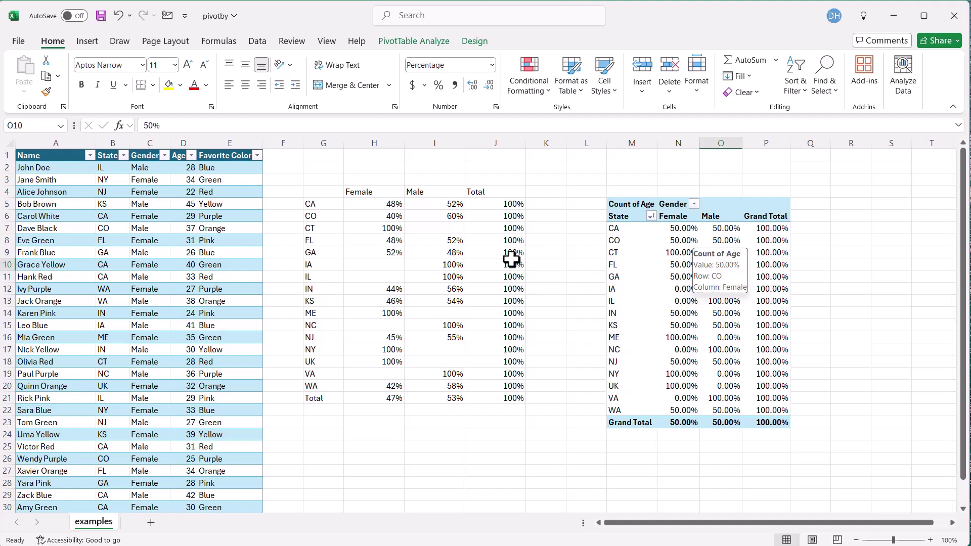
{"action": "left_click", "coordinate": [430, 240]}
Step: Replace PERCENTOF and its trailing arguments in G4's PIVOTBY formula with ARRAYTOTEXT to list the individual ages
{"action": "left_click", "coordinate": [324, 192]}
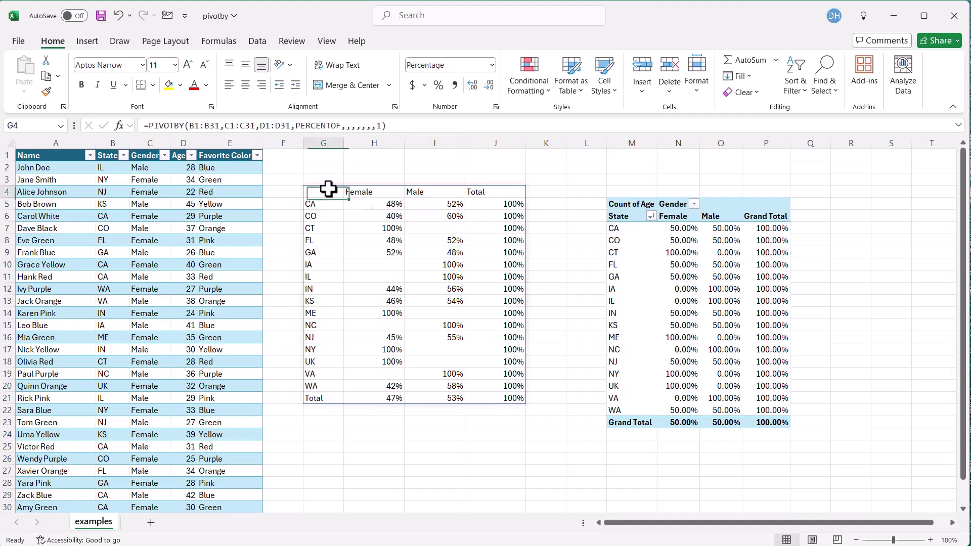
{"action": "left_click_drag", "start_coordinate": [295, 125], "coordinate": [401, 144]}
{"action": "key", "text": "Delete"}
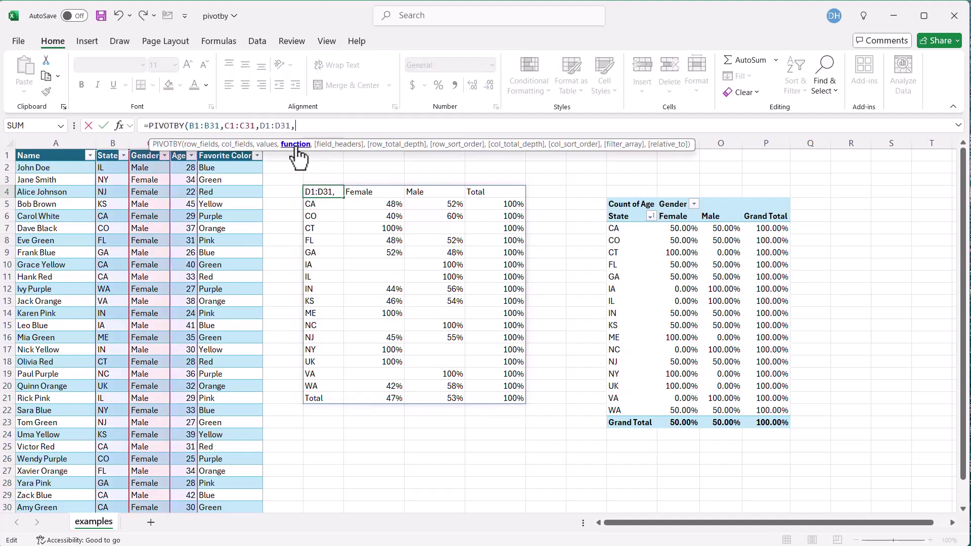
{"action": "type", "text": "arr"}
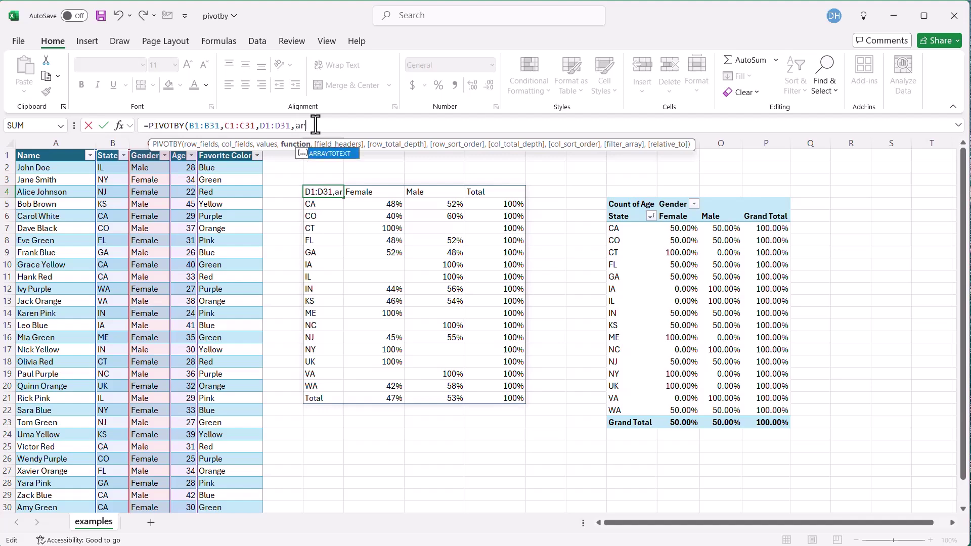
{"action": "double_click", "coordinate": [340, 154]}
{"action": "key", "text": "Return"}
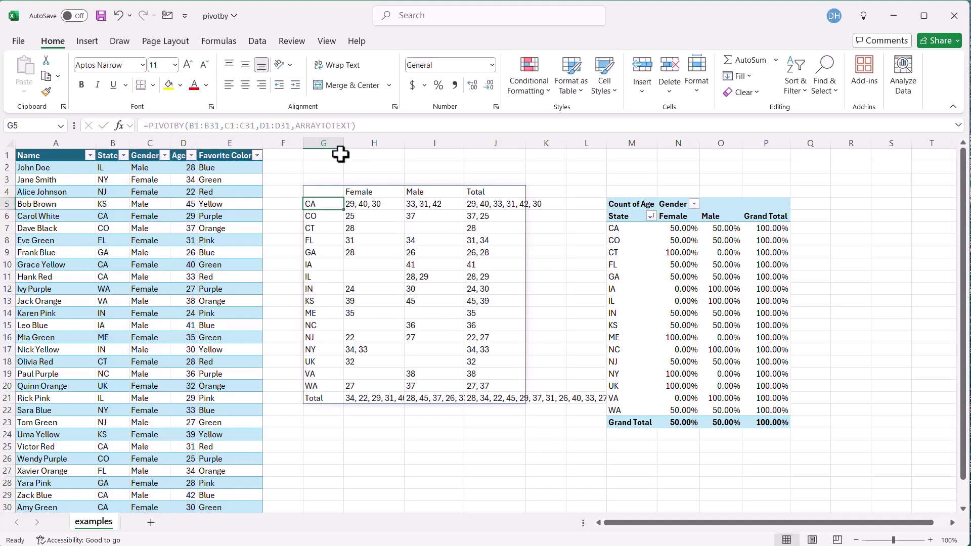
Step: Change the values range in G4's PIVOTBY formula to E1:E31 so it lists favorite colors
{"action": "left_click", "coordinate": [330, 188]}
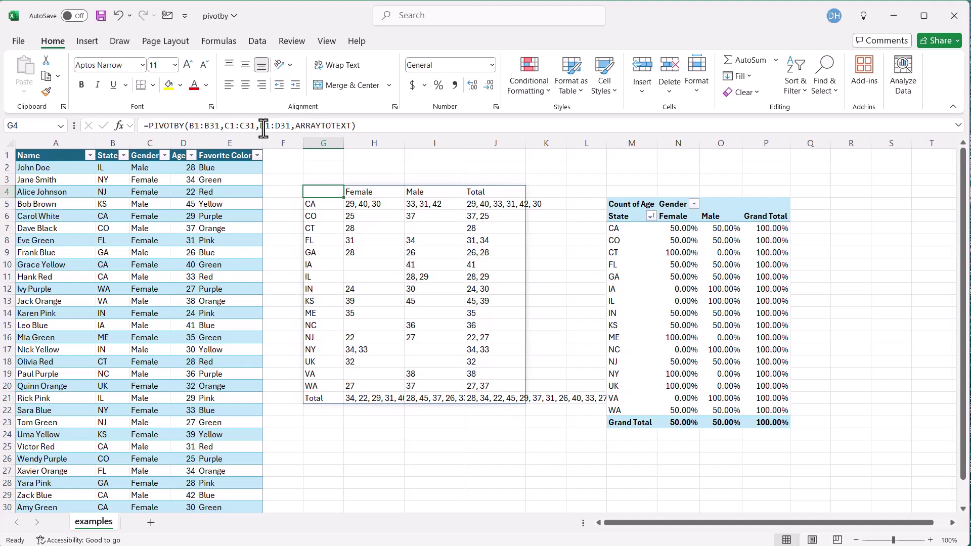
{"action": "left_click", "coordinate": [281, 125]}
{"action": "key", "text": "BackSpace"}
{"action": "type", "text": "er"}
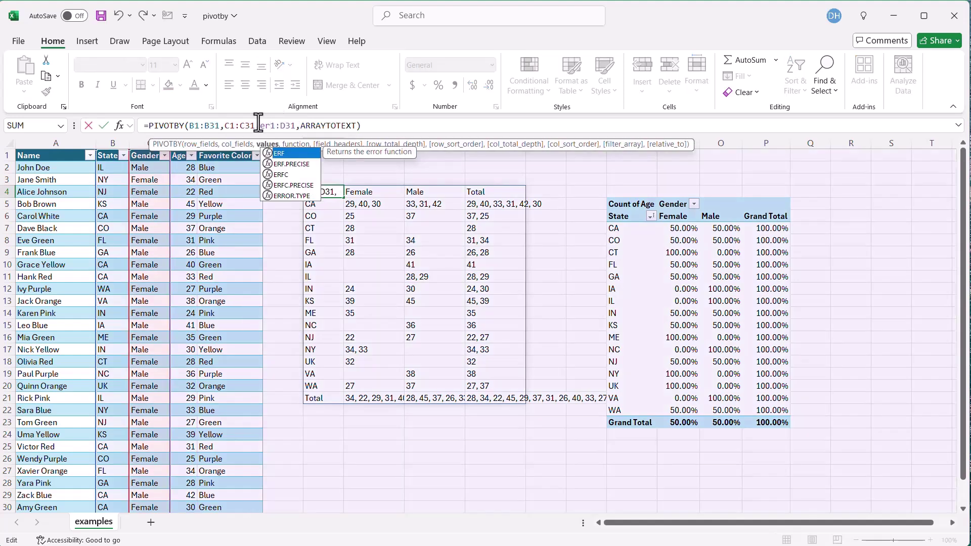
{"action": "key", "text": "BackSpace"}
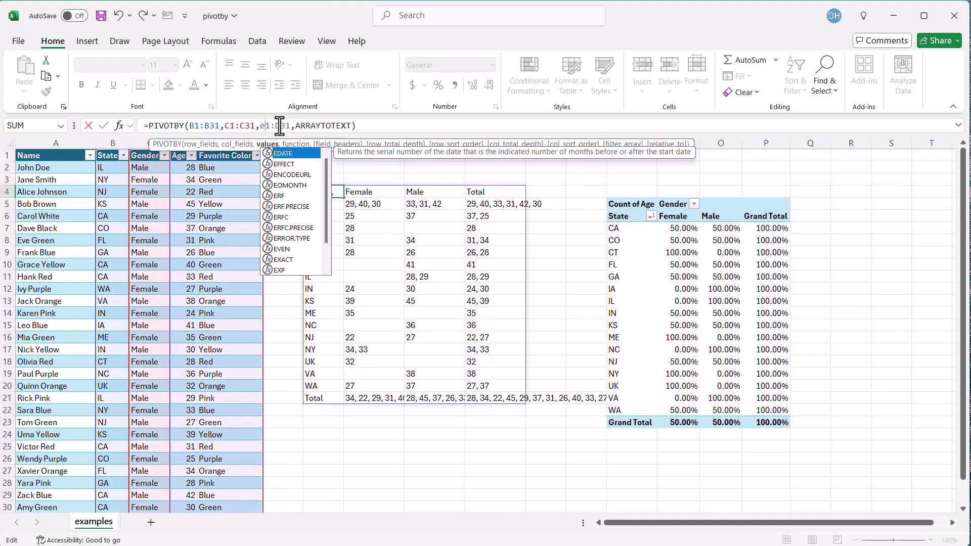
{"action": "key", "text": "Escape"}
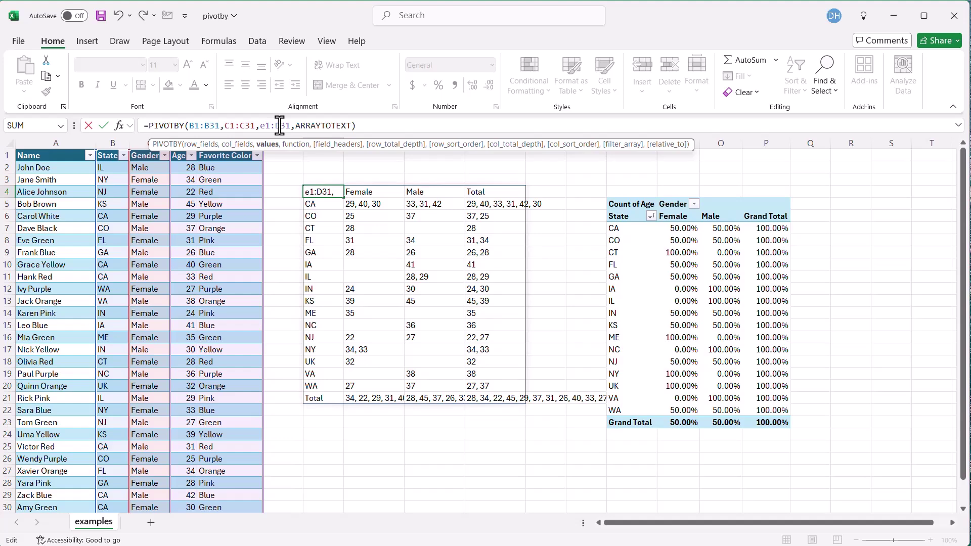
{"action": "key", "text": "Delete"}
{"action": "type", "text": "e"}
{"action": "key", "text": "Return"}
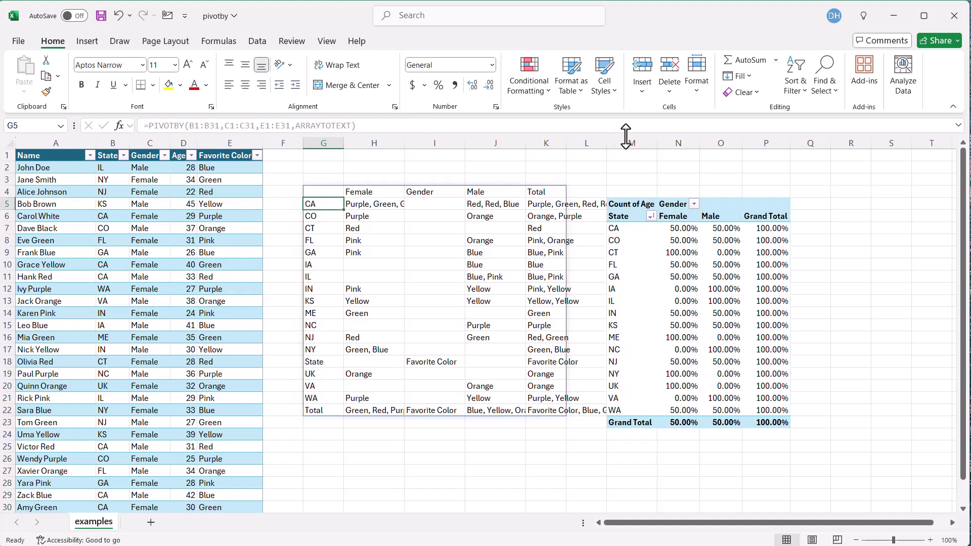
Step: Delete columns M through Q, which hold the PivotTable
{"action": "left_click_drag", "start_coordinate": [633, 137], "coordinate": [802, 136]}
{"action": "right_click", "coordinate": [781, 145]}
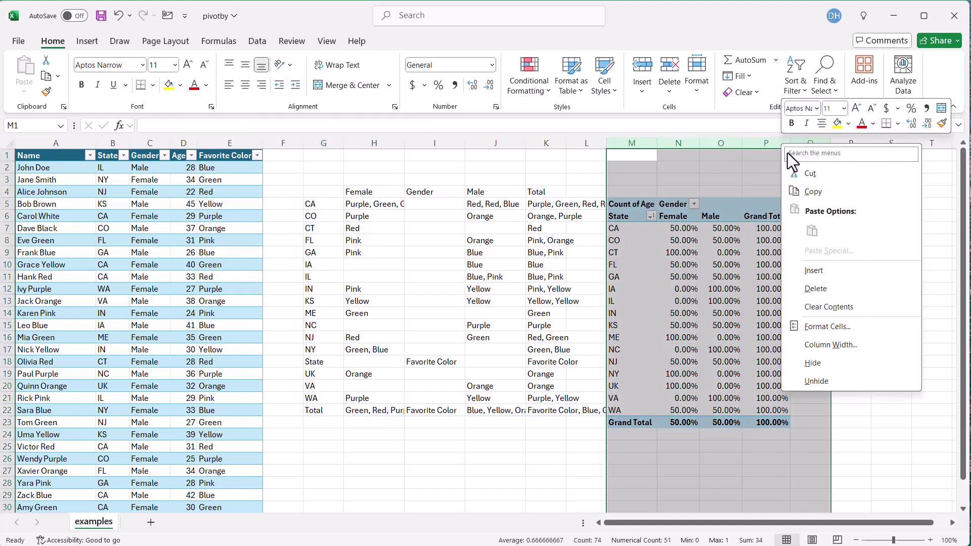
{"action": "left_click", "coordinate": [845, 289]}
{"action": "left_click", "coordinate": [678, 302]}
Step: Autofit the PIVOTBY result columns from H onward, and narrow columns H and J
{"action": "left_click_drag", "start_coordinate": [358, 143], "coordinate": [627, 144]}
{"action": "double_click", "coordinate": [569, 145]}
{"action": "left_click", "coordinate": [629, 256]}
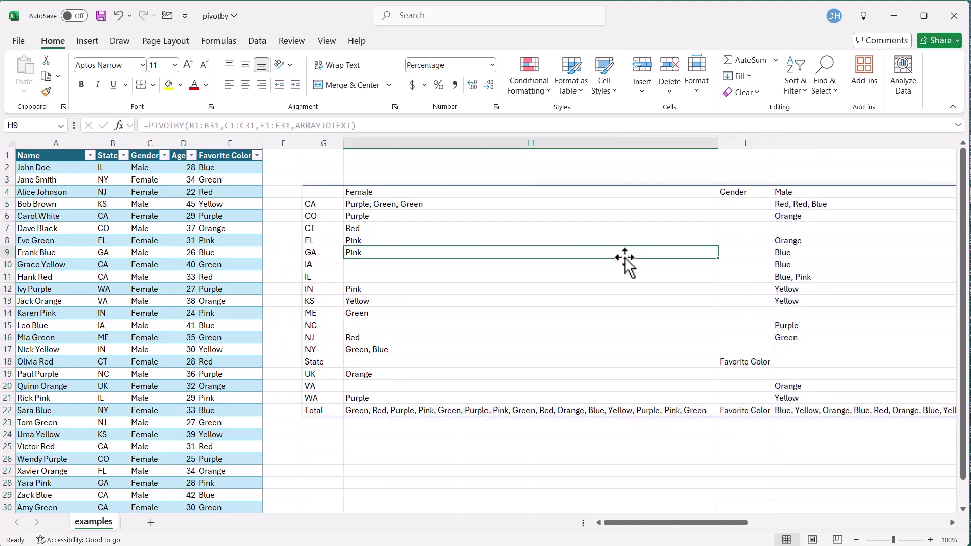
{"action": "left_click_drag", "start_coordinate": [718, 144], "coordinate": [485, 165]}
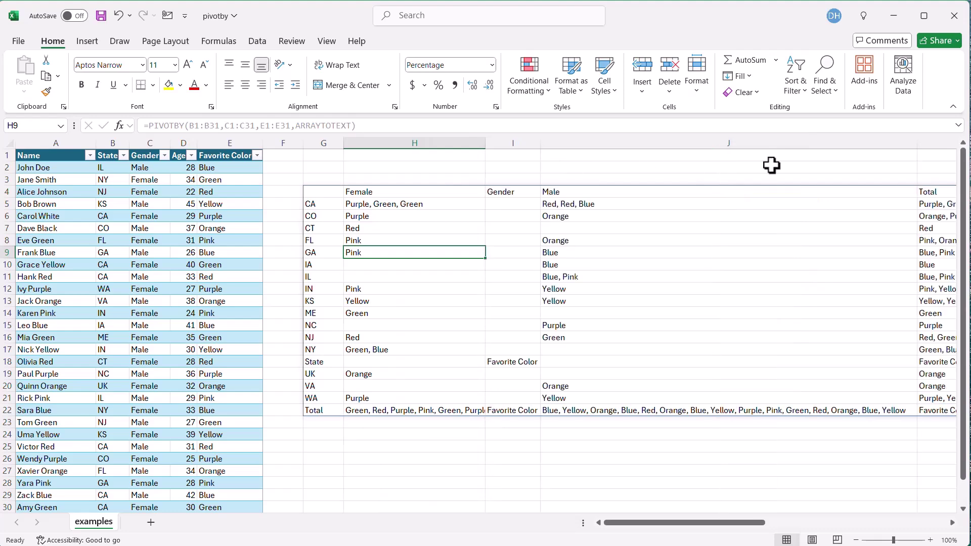
{"action": "left_click_drag", "start_coordinate": [917, 145], "coordinate": [622, 203]}
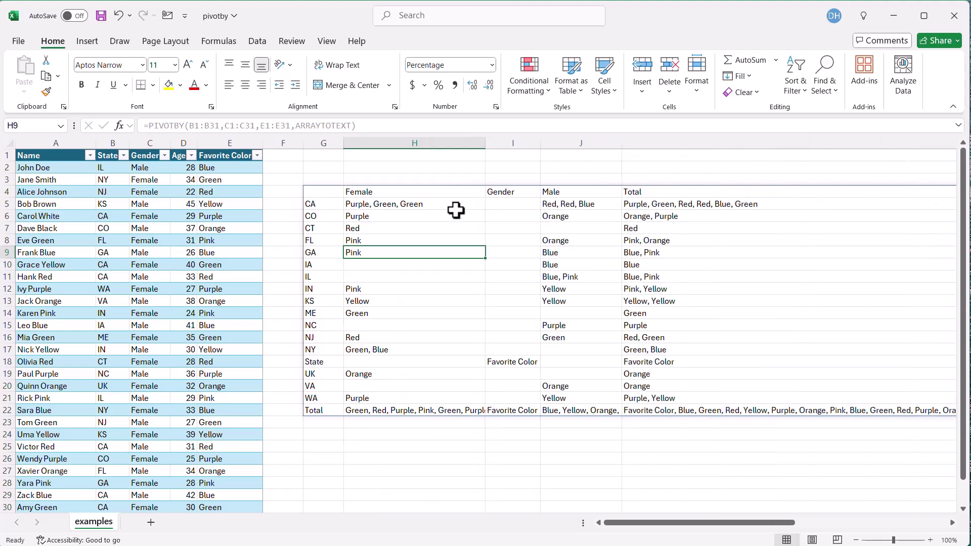
Step: Filter the source table's State column to CA to check its favorite colors against the PIVOTBY result, and clear the filter
{"action": "left_click", "coordinate": [433, 204]}
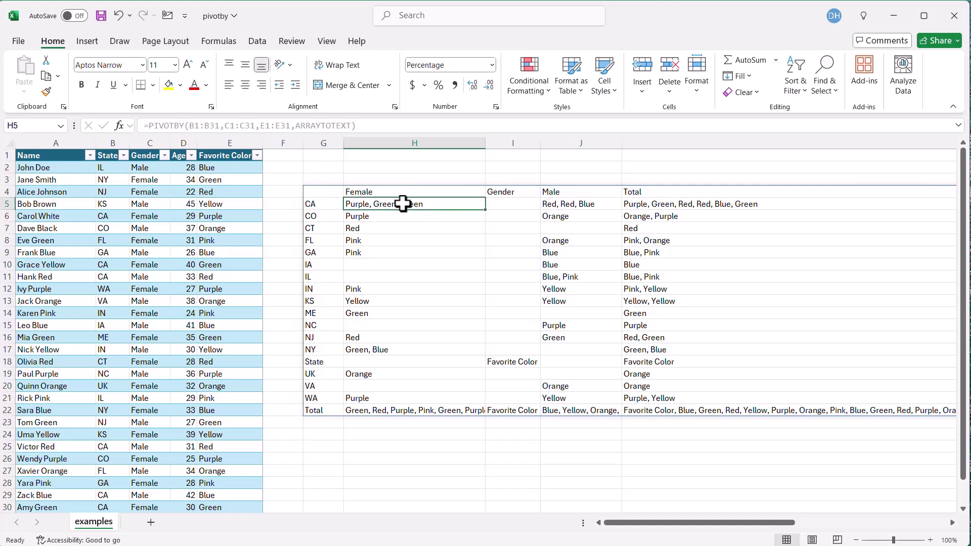
{"action": "left_click", "coordinate": [123, 155]}
{"action": "left_click", "coordinate": [34, 319]}
{"action": "left_click", "coordinate": [34, 329]}
{"action": "left_click", "coordinate": [115, 486]}
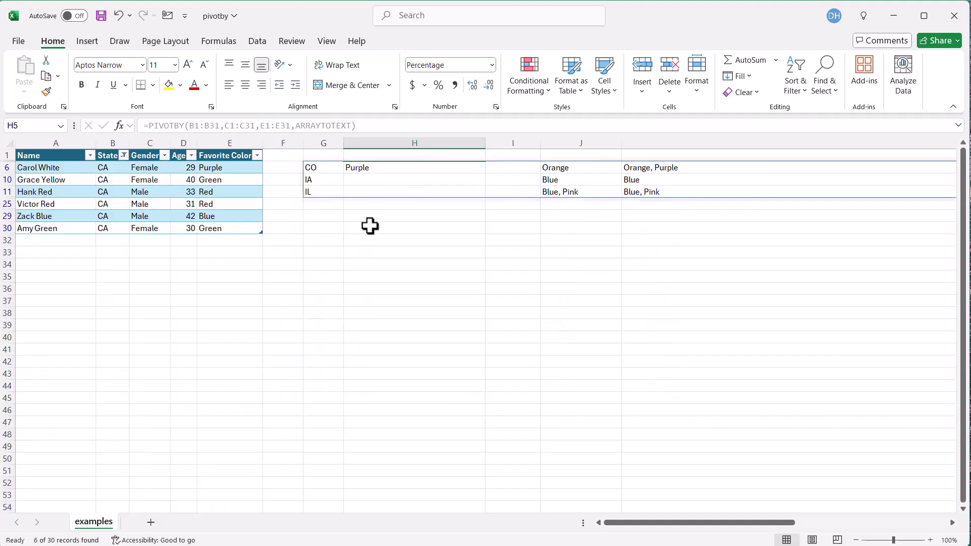
{"action": "left_click", "coordinate": [241, 177]}
{"action": "left_click", "coordinate": [236, 227]}
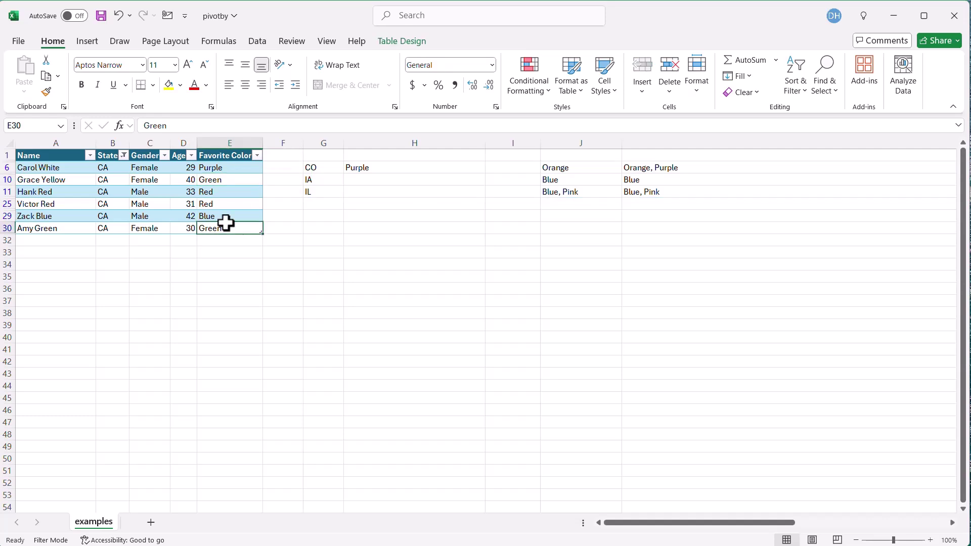
{"action": "left_click", "coordinate": [123, 155]}
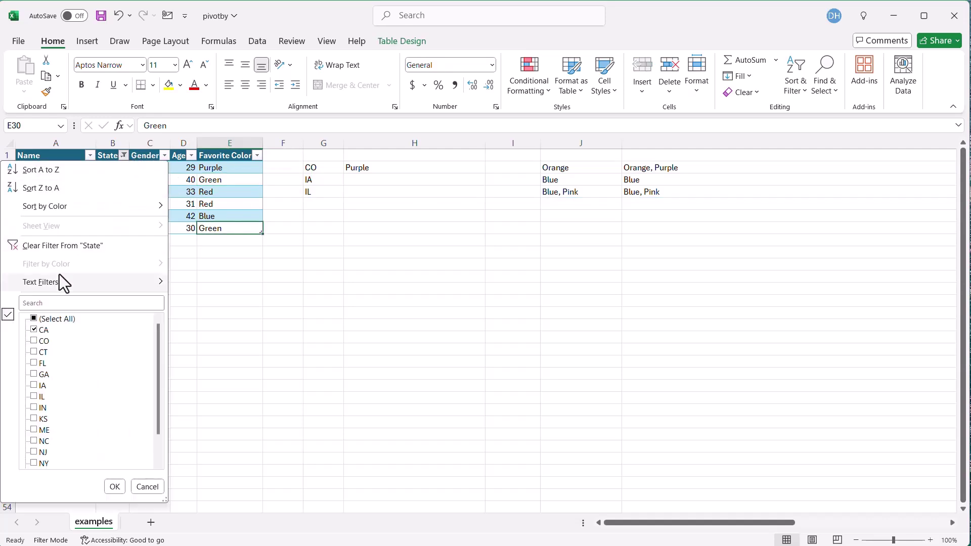
{"action": "left_click", "coordinate": [69, 247]}
{"action": "left_click", "coordinate": [451, 201]}
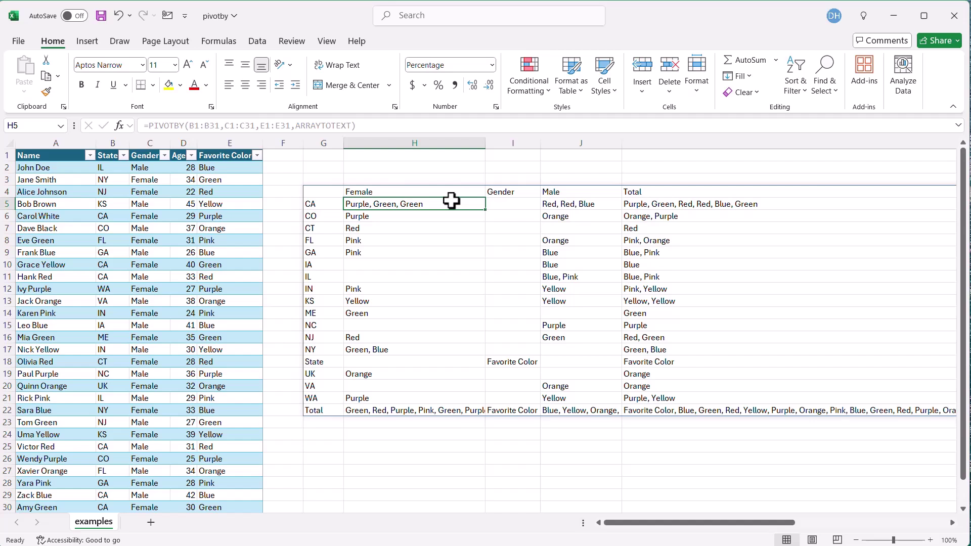
Step: Wrap ARRAYTOTEXT in G4's PIVOTBY formula in a LAMBDA function with the parameter text
{"action": "left_click", "coordinate": [333, 191]}
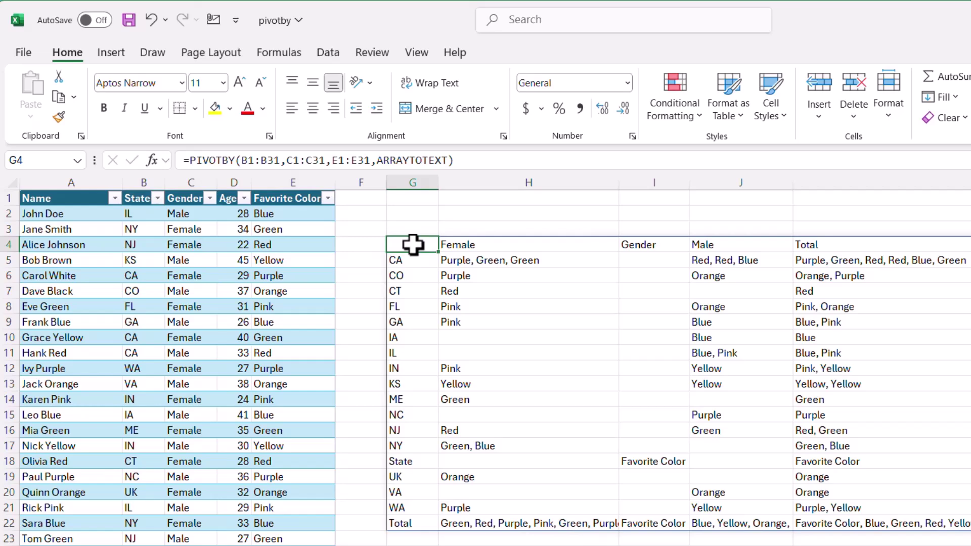
{"action": "left_click", "coordinate": [377, 160]}
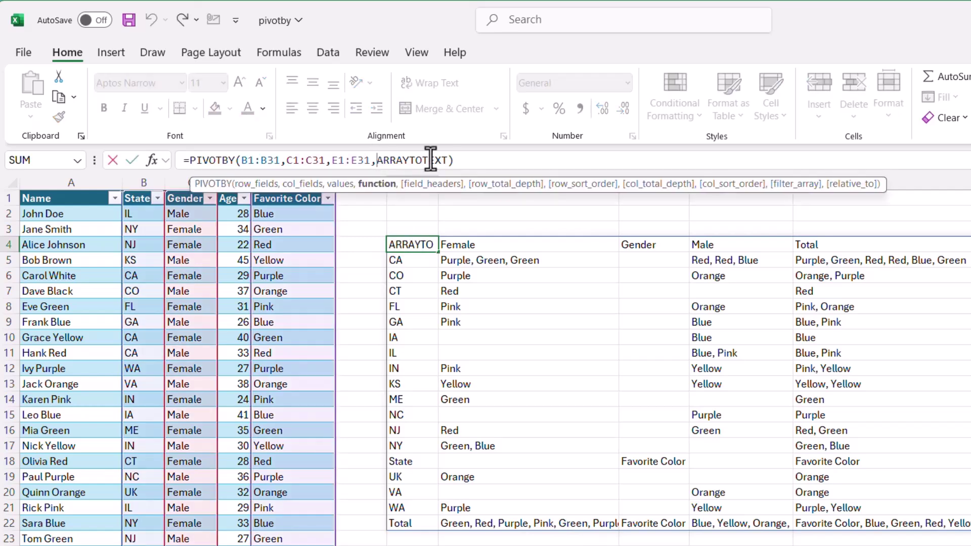
{"action": "type", "text": "LAMBDA("}
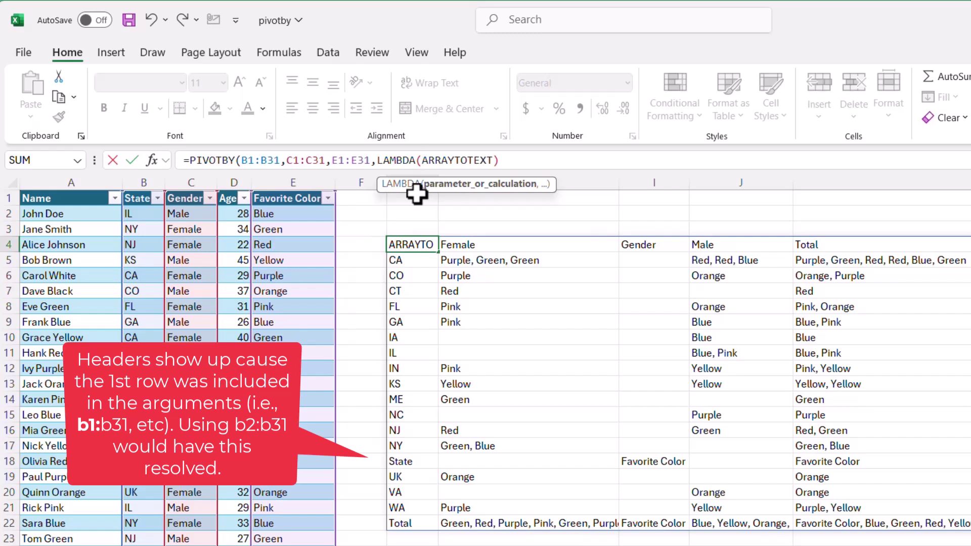
{"action": "type", "text": "text"}
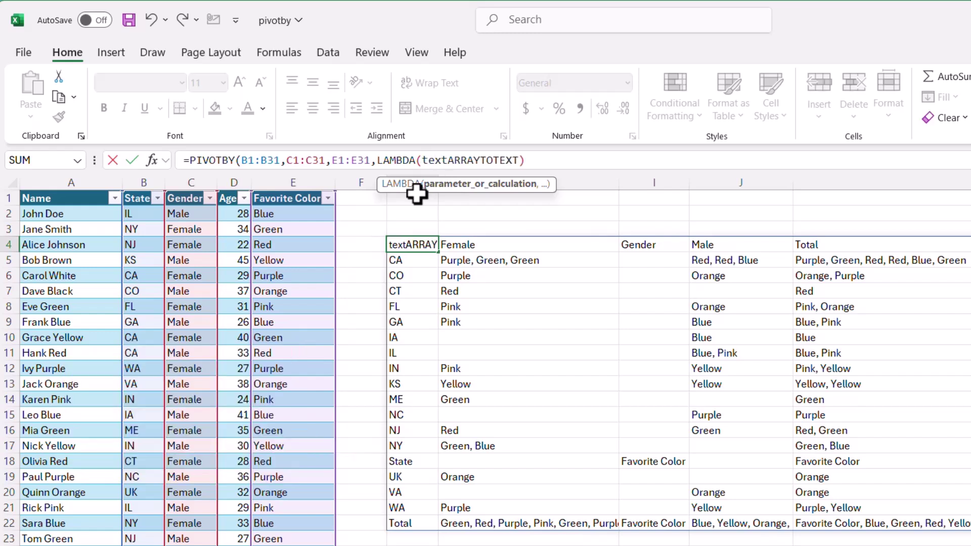
{"action": "type", "text": ","}
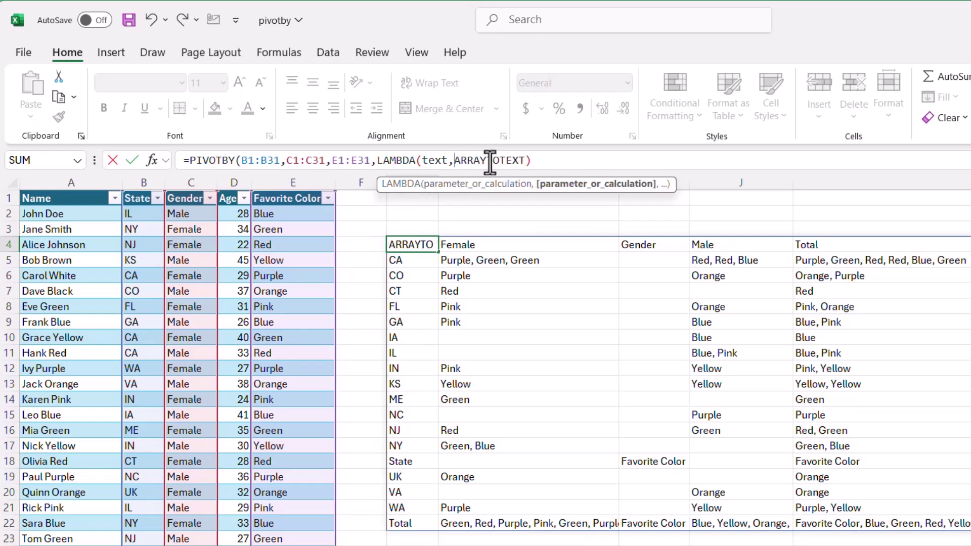
{"action": "left_click", "coordinate": [525, 160]}
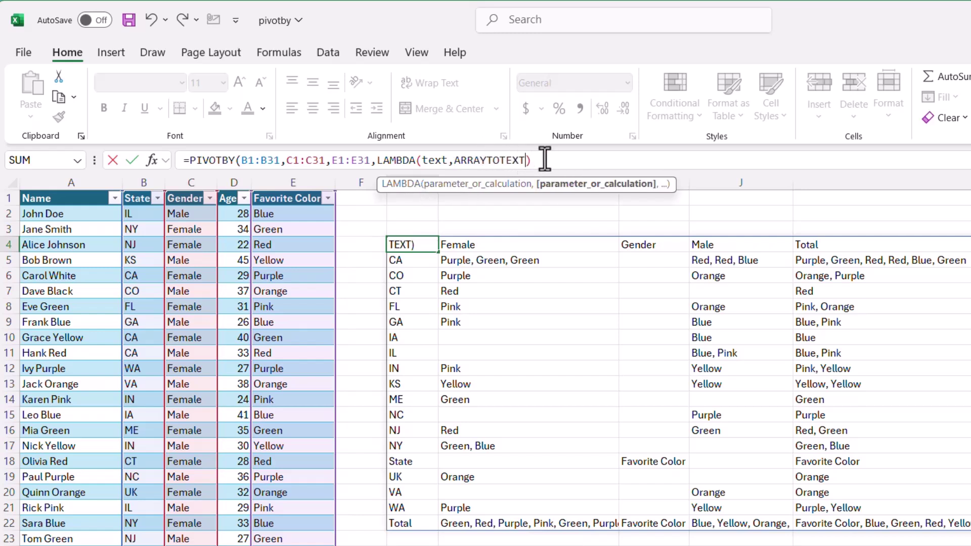
Step: Give ARRAYTOTEXT the argument UNIQUE(text) and complete the formula so each color is listed only once per cell
{"action": "type", "text": "("}
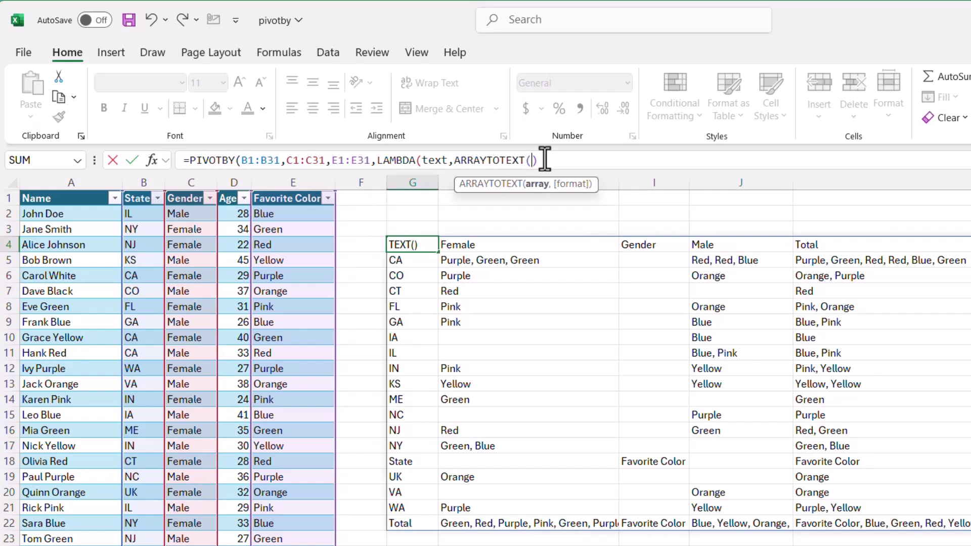
{"action": "type", "text": "uni"}
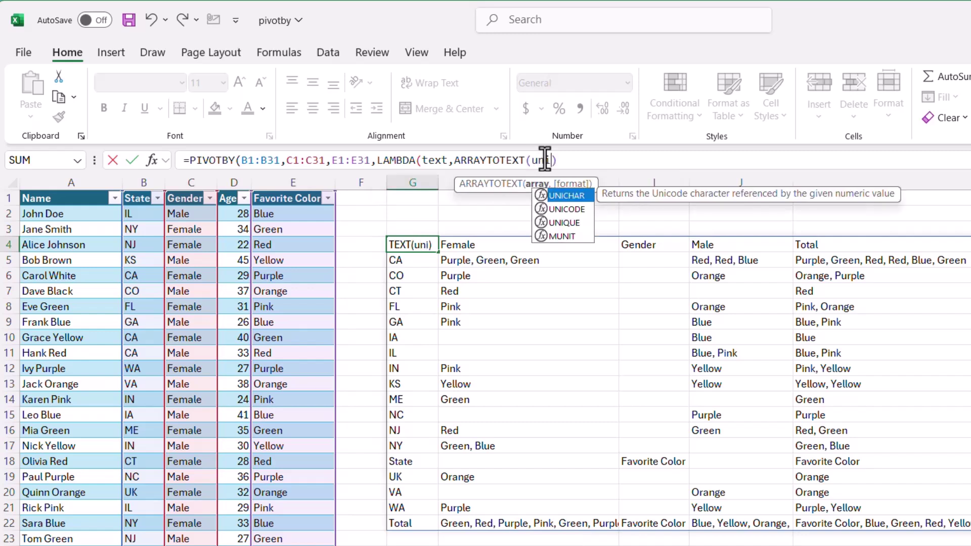
{"action": "double_click", "coordinate": [563, 224]}
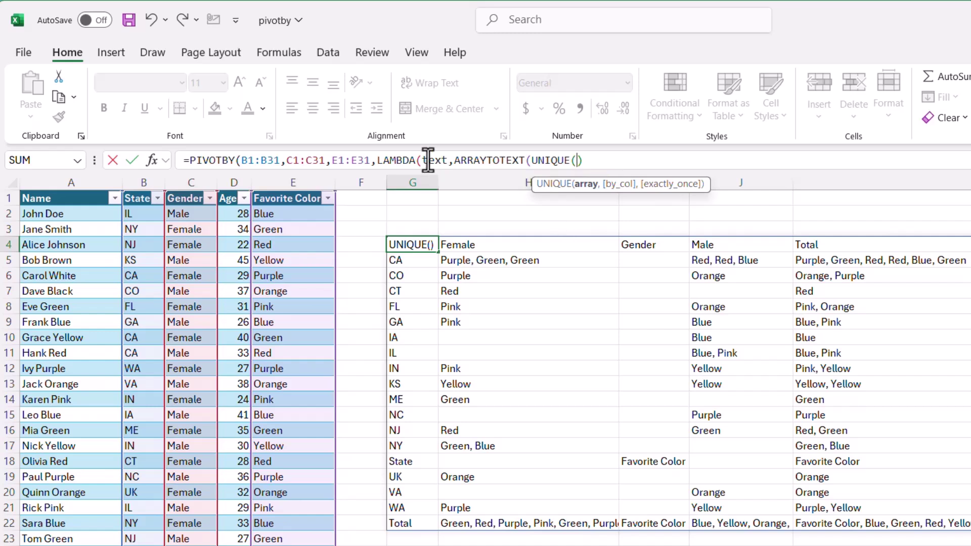
{"action": "type", "text": "text"}
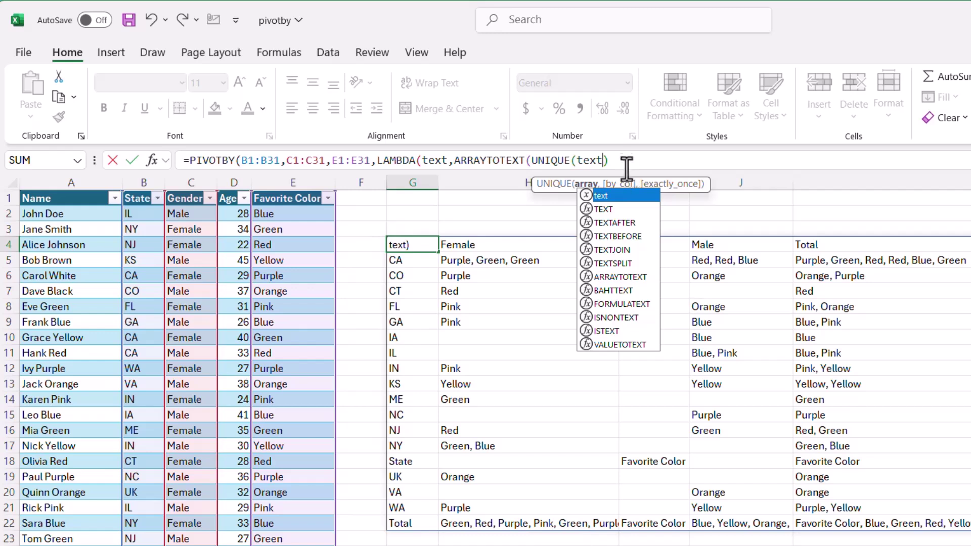
{"action": "left_click", "coordinate": [625, 161]}
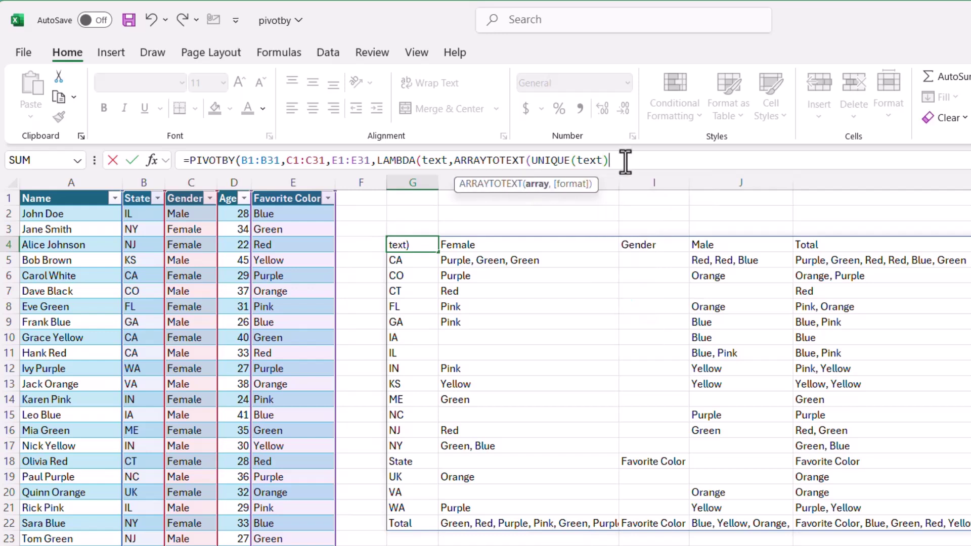
{"action": "type", "text": ")"}
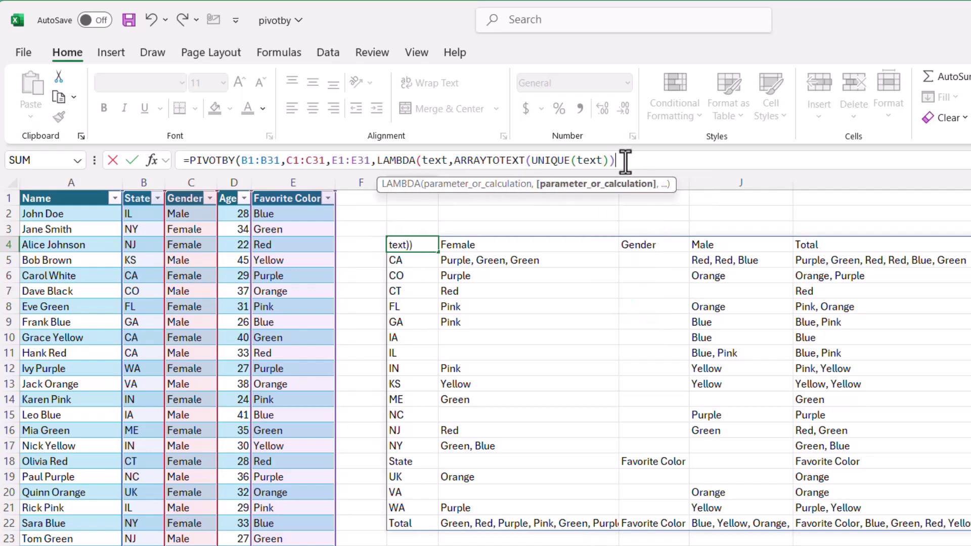
{"action": "type", "text": ")"}
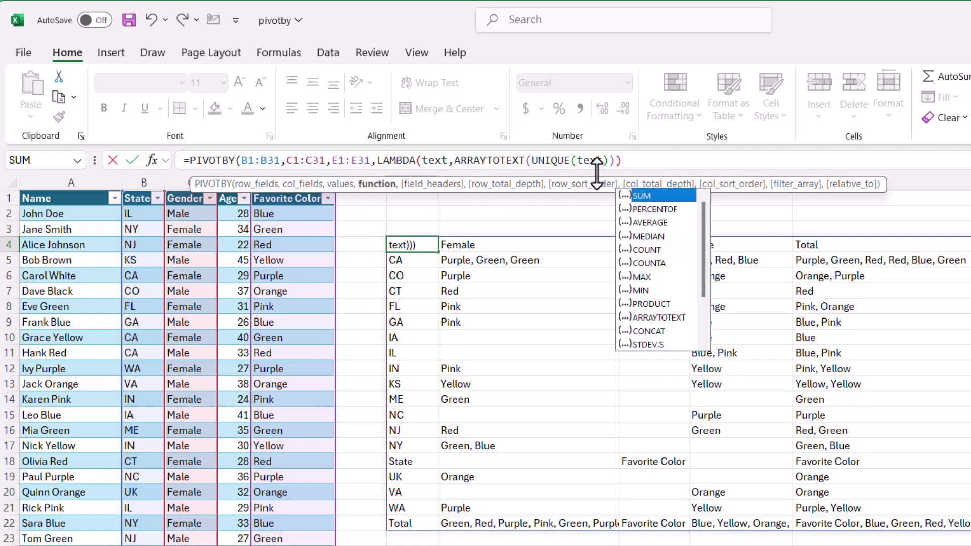
{"action": "type", "text": ")"}
{"action": "key", "text": "Return"}
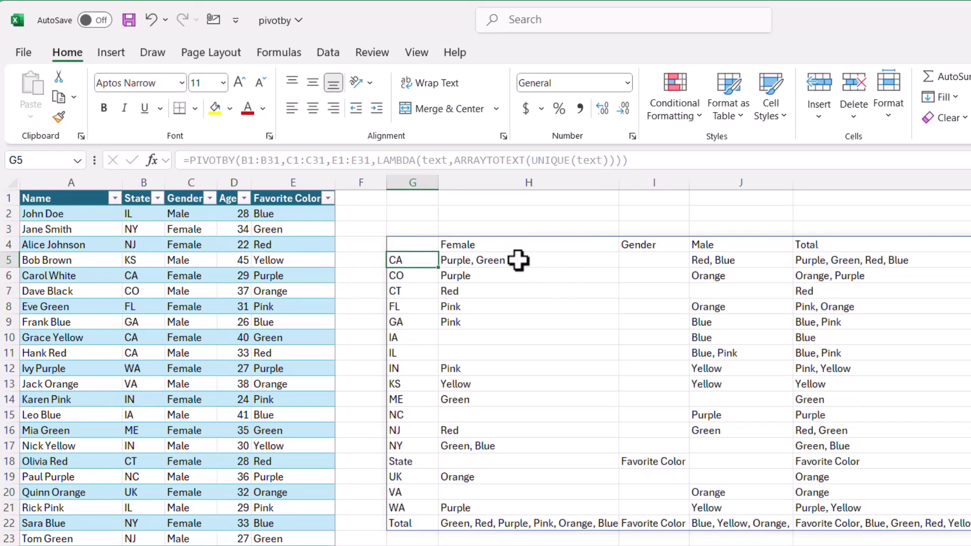
Step: Narrow columns H through K to one equal width and select cell H8 in the PIVOTBY result
{"action": "left_click_drag", "start_coordinate": [607, 176], "coordinate": [784, 178]}
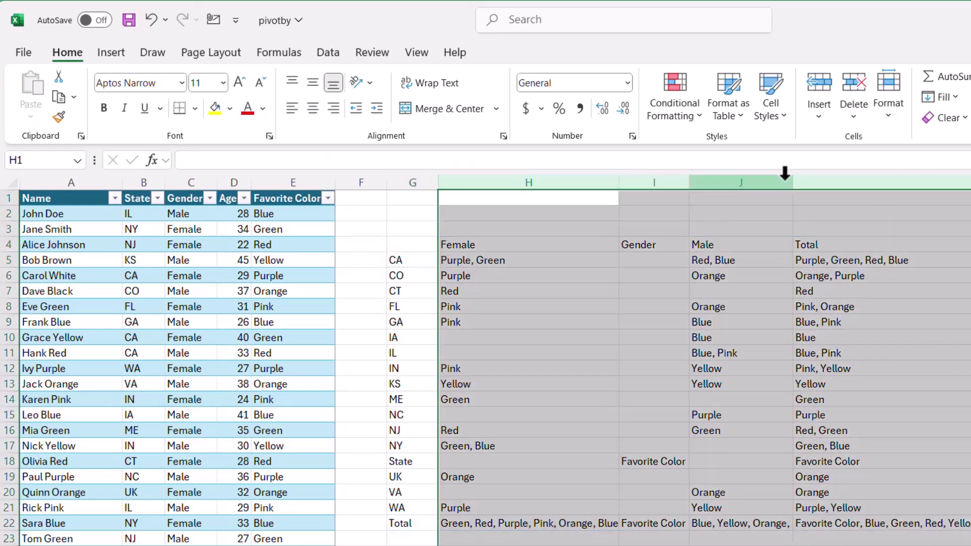
{"action": "left_click_drag", "start_coordinate": [619, 182], "coordinate": [528, 179]}
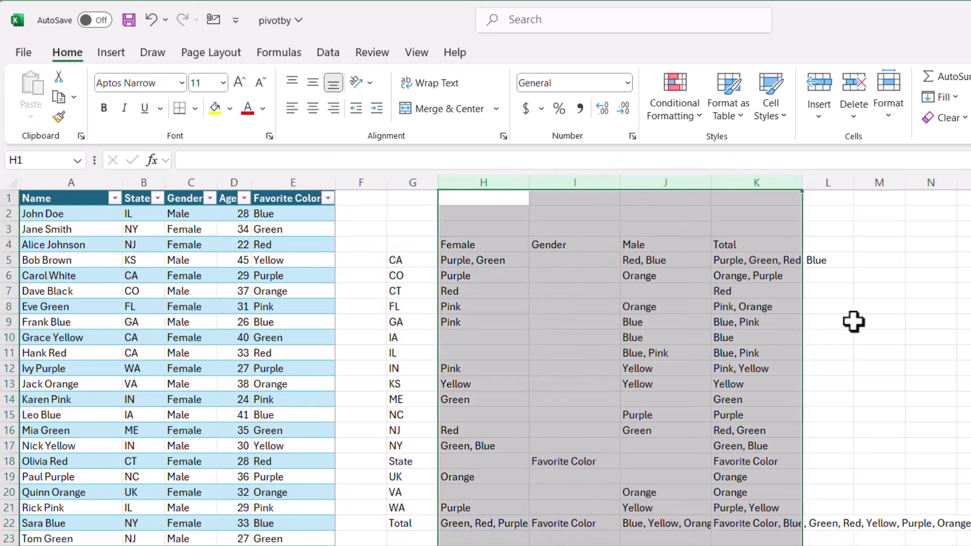
{"action": "left_click_drag", "start_coordinate": [852, 321], "coordinate": [856, 321]}
{"action": "key", "text": "Left"}
{"action": "key", "text": "Left"}
{"action": "key", "text": "Left"}
{"action": "key", "text": "Left"}
{"action": "key", "text": "Up"}
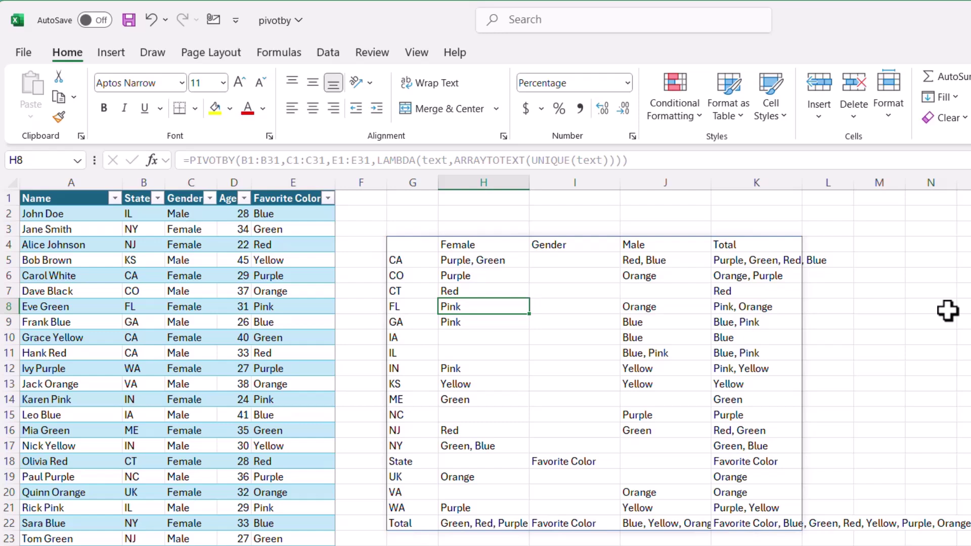